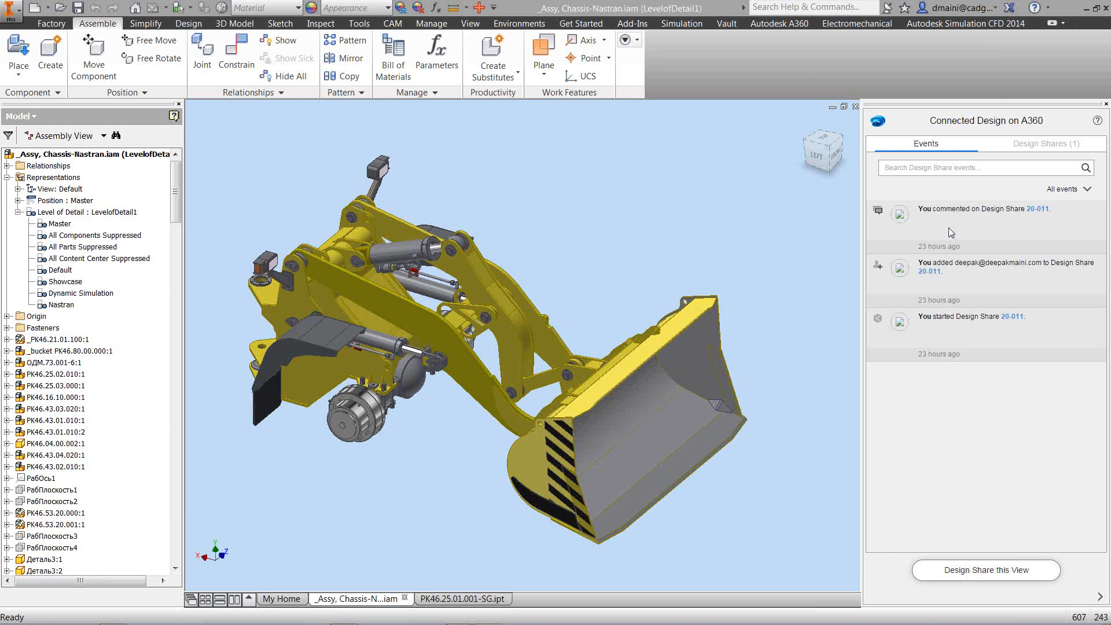
# - Close the Connected Design panel, switch to PK46.25.01.001-SG.ipt and start a Shape Generator study, accepting its introduction
pyautogui.click(1105, 104)
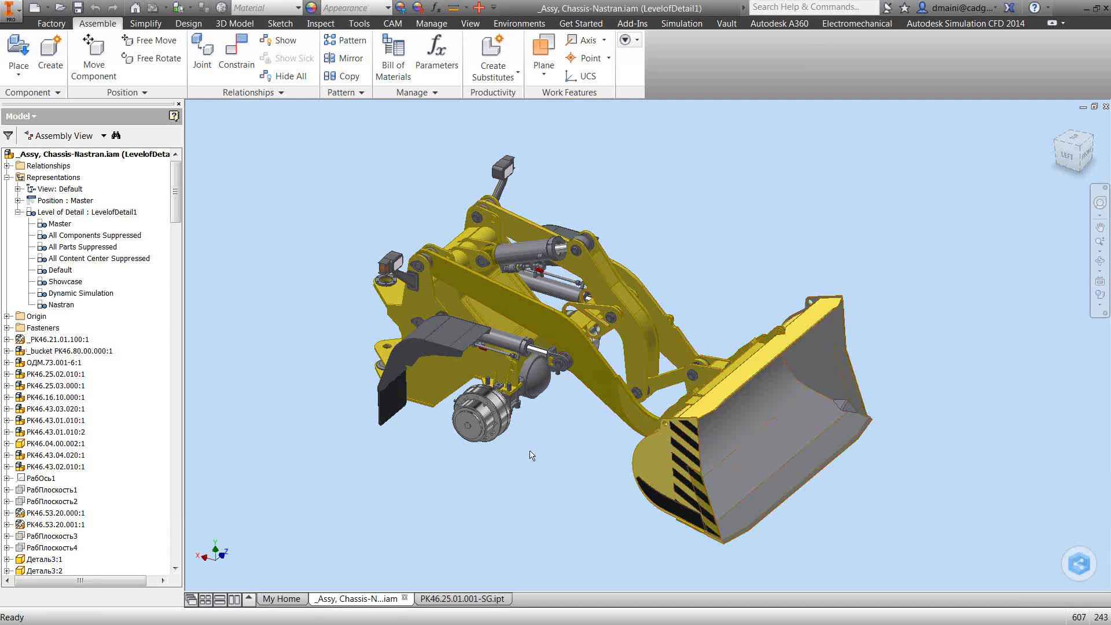
pyautogui.click(445, 598)
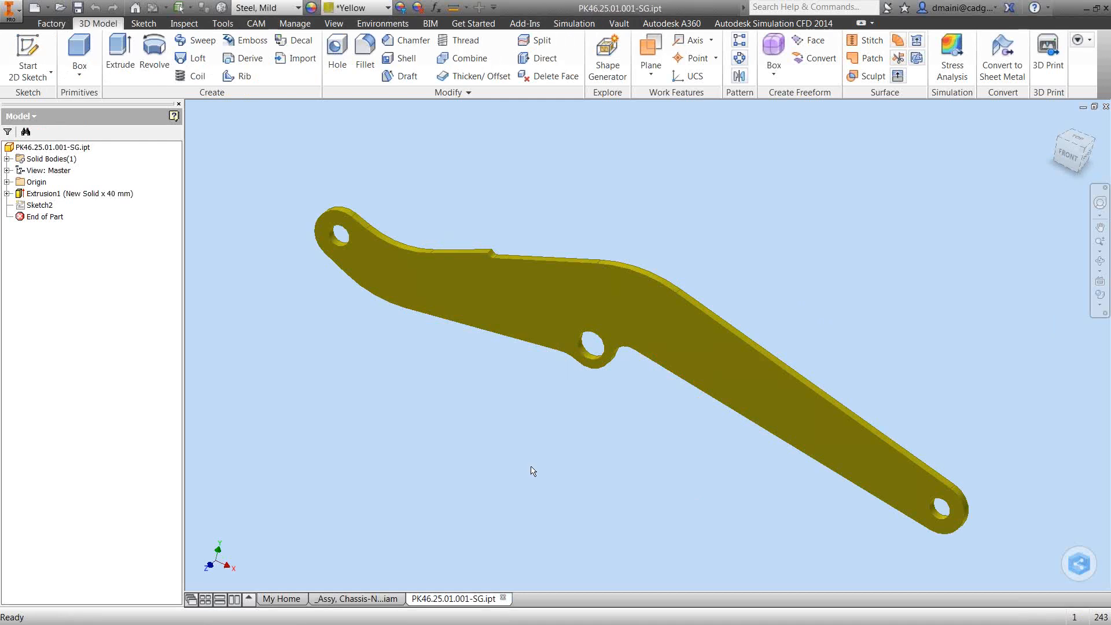
pyautogui.click(609, 68)
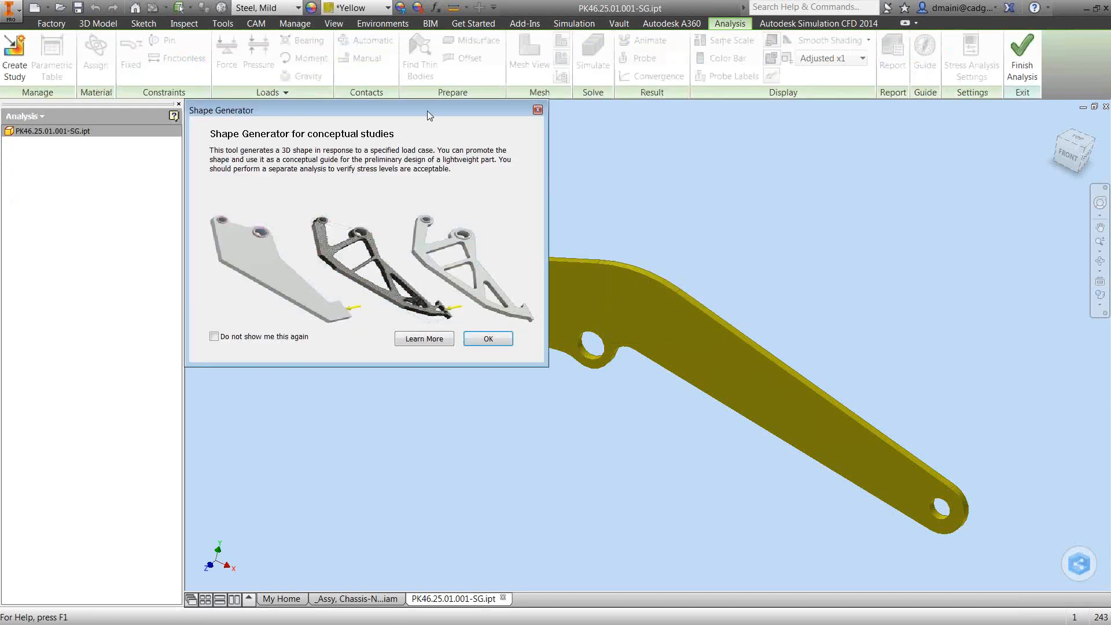
pyautogui.moveTo(428, 108); pyautogui.dragTo(512, 128)
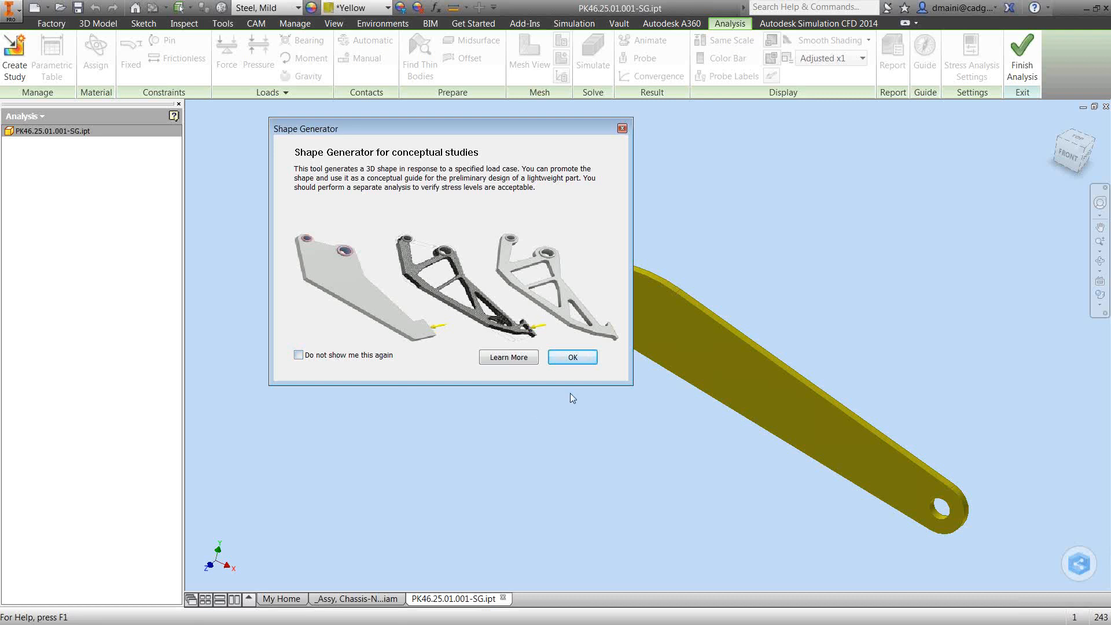
pyautogui.click(579, 359)
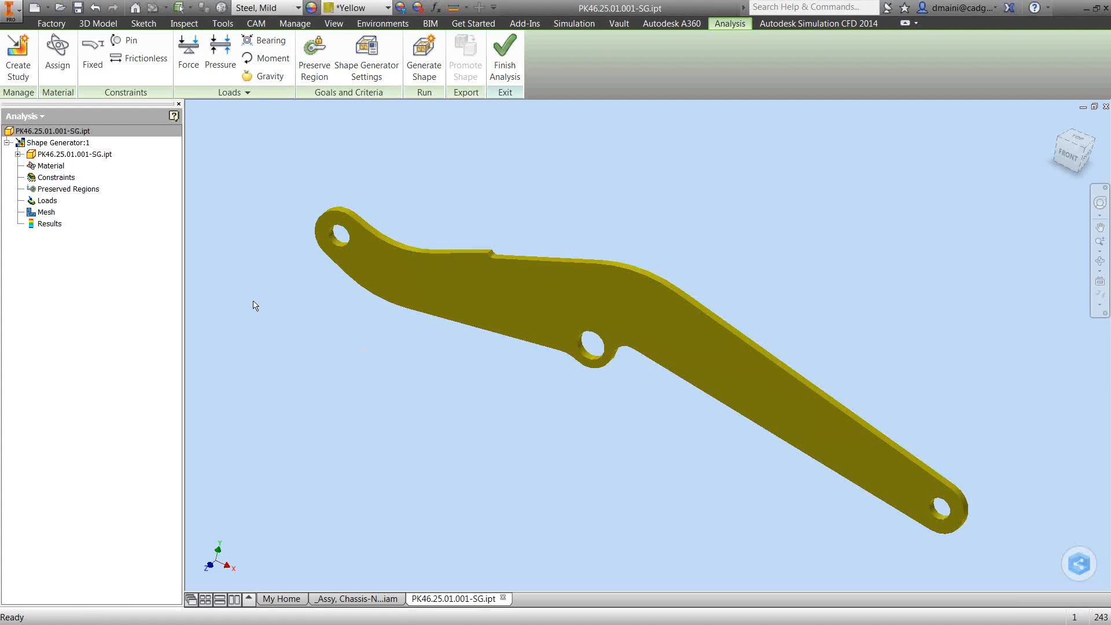
# - Apply a fixed constraint to the inner face of the hole at the arm's upper end
pyautogui.click(93, 49)
pyautogui.moveTo(483, 362); pyautogui.dragTo(590, 402, button='middle')
pyautogui.scroll(4, 437, 274)
pyautogui.click(433, 270)
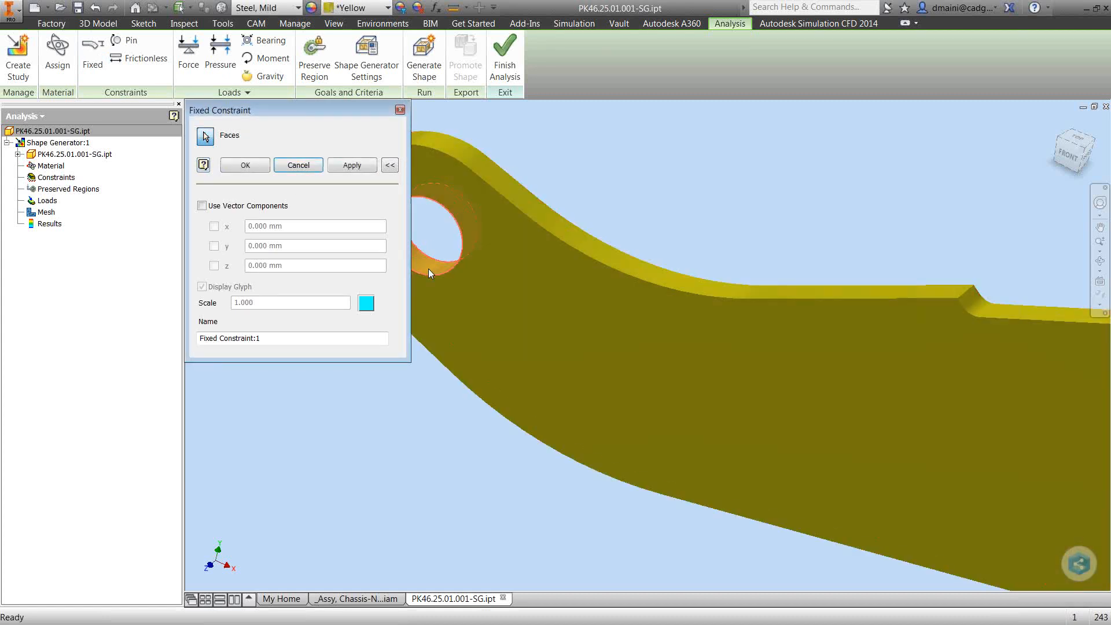
pyautogui.click(253, 168)
# - Apply a pin constraint to the inner face of the arm's middle hole
pyautogui.click(128, 42)
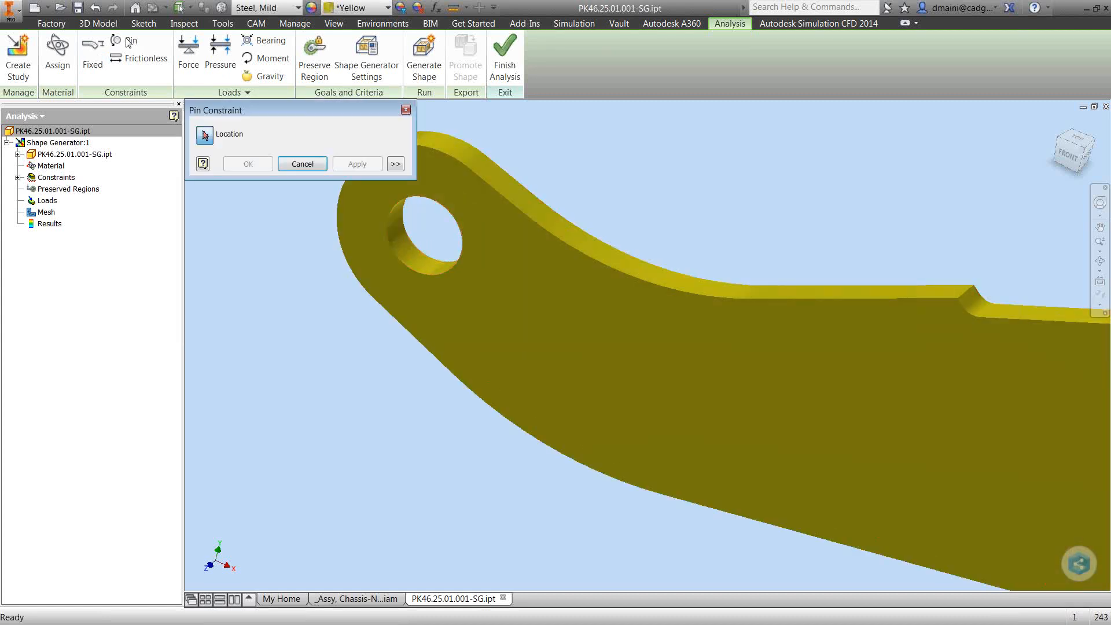
pyautogui.scroll(-3, 426, 442)
pyautogui.click(738, 521)
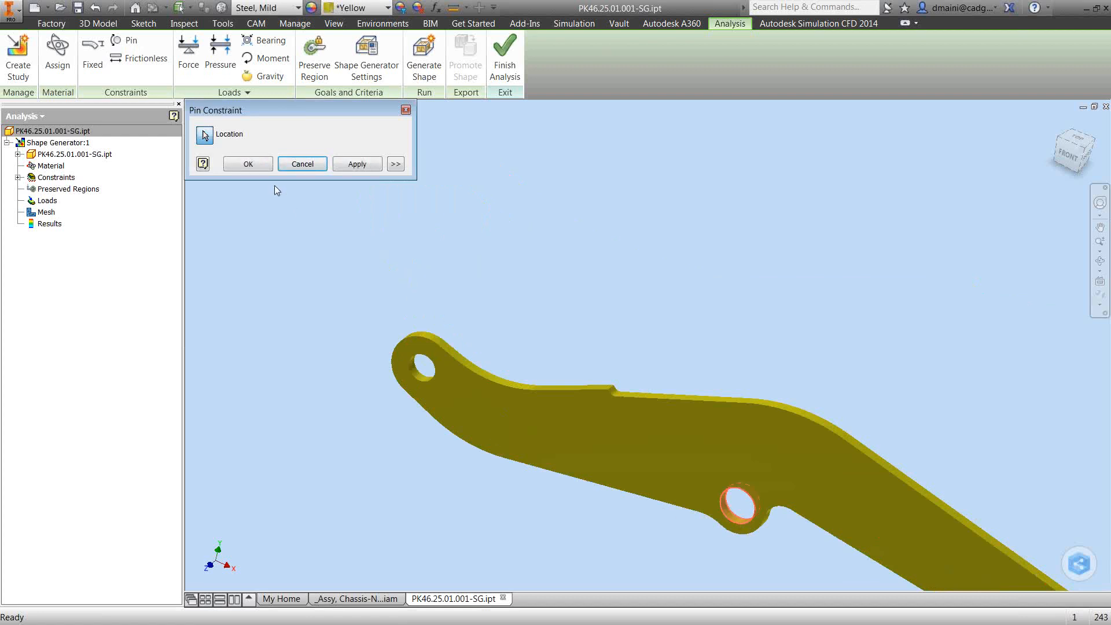
pyautogui.click(265, 164)
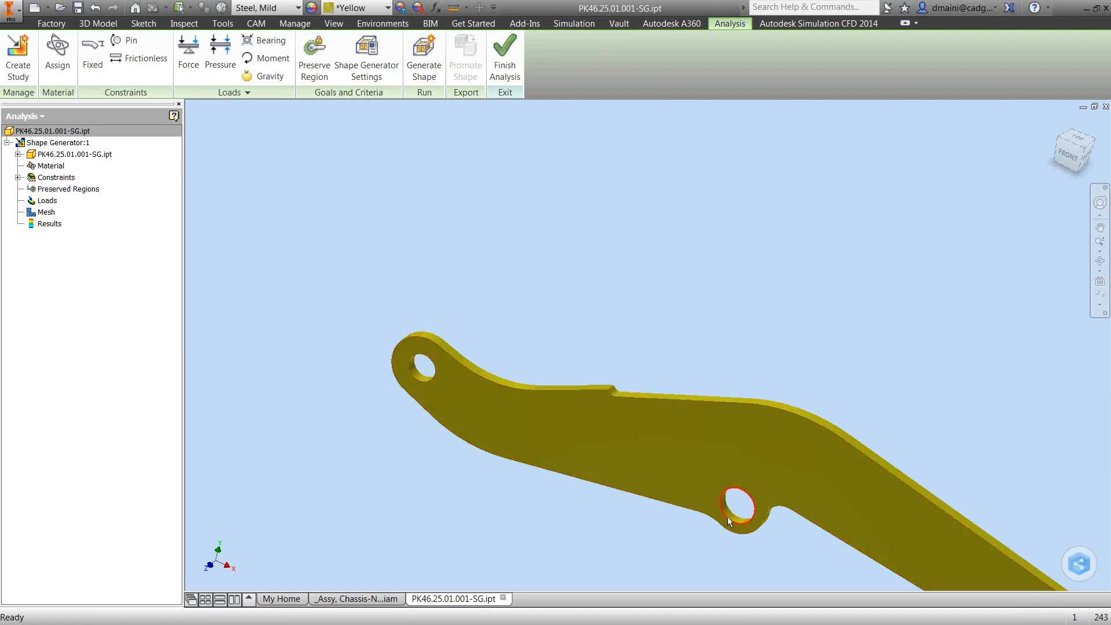
# - Place a force on the inner face of the hole at the arm's lower end, defined by vector components
pyautogui.moveTo(624, 521); pyautogui.dragTo(351, 346, button='middle')
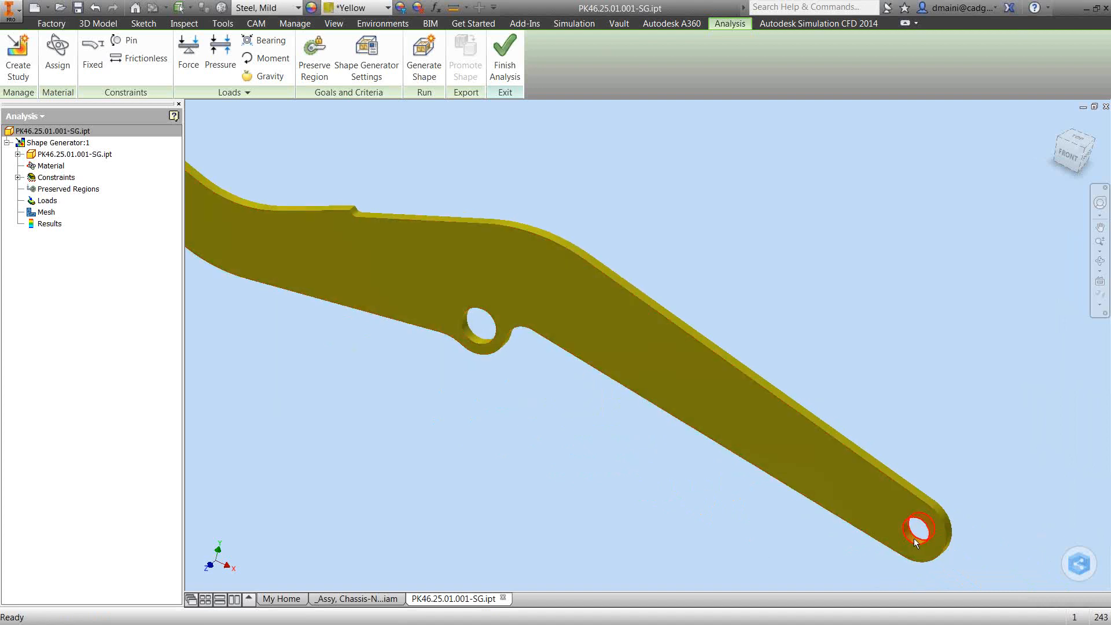
pyautogui.moveTo(780, 548); pyautogui.dragTo(727, 512, button='middle')
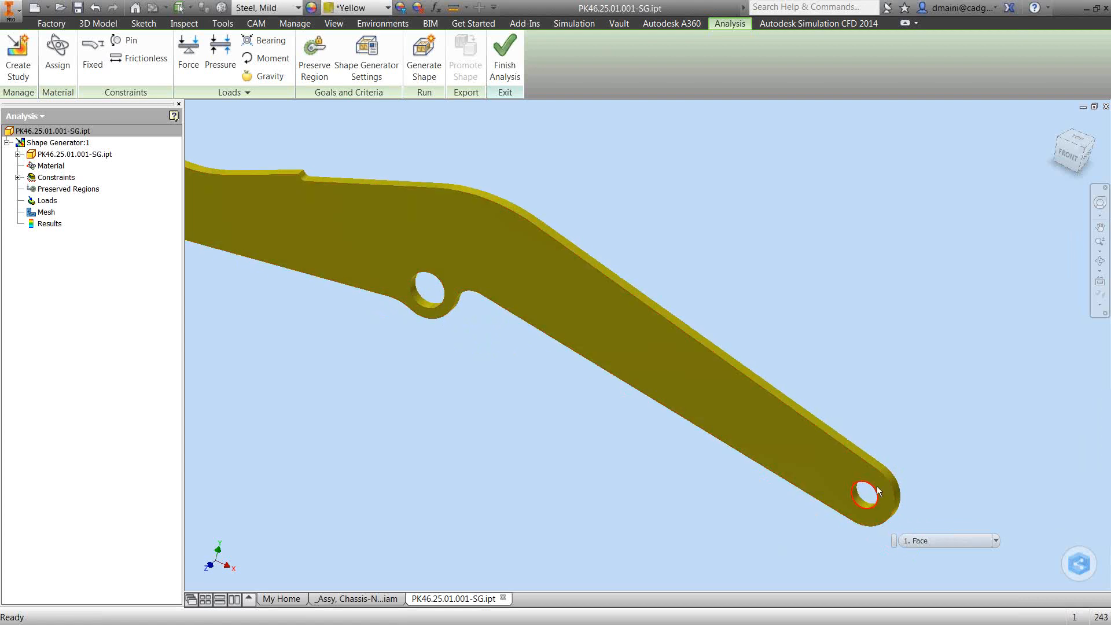
pyautogui.click(190, 55)
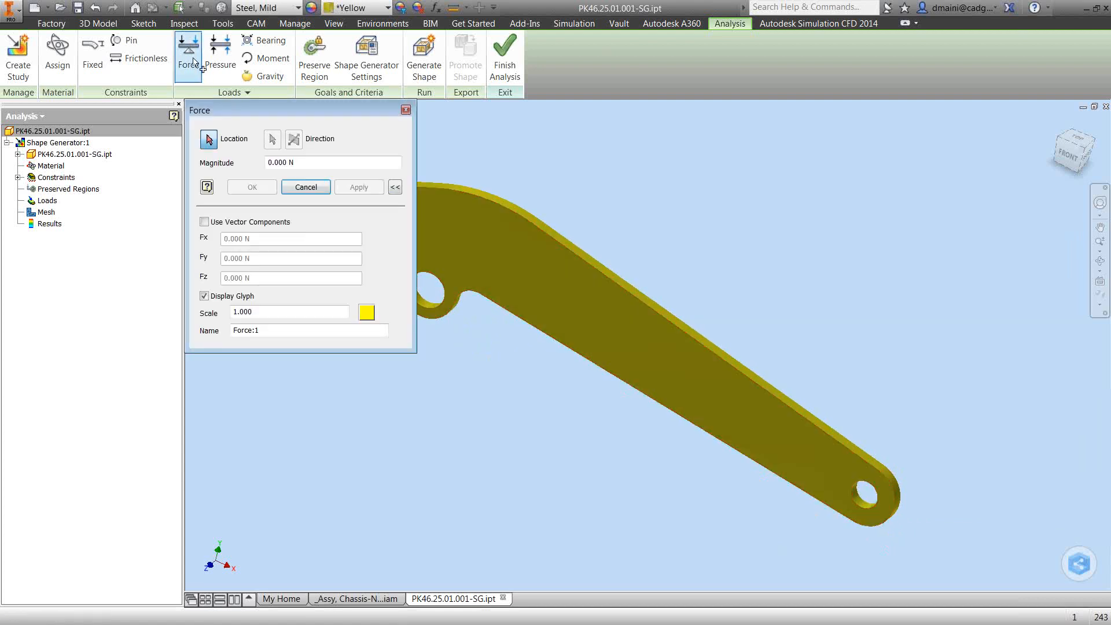
pyautogui.click(859, 502)
pyautogui.scroll(-3, 858, 502)
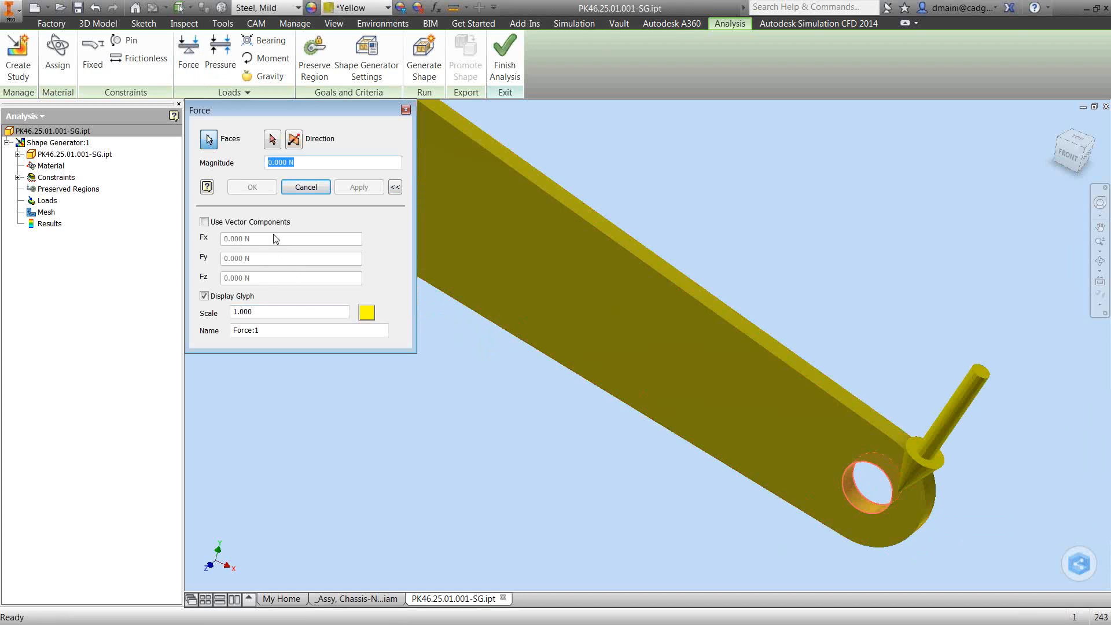
pyautogui.click(249, 224)
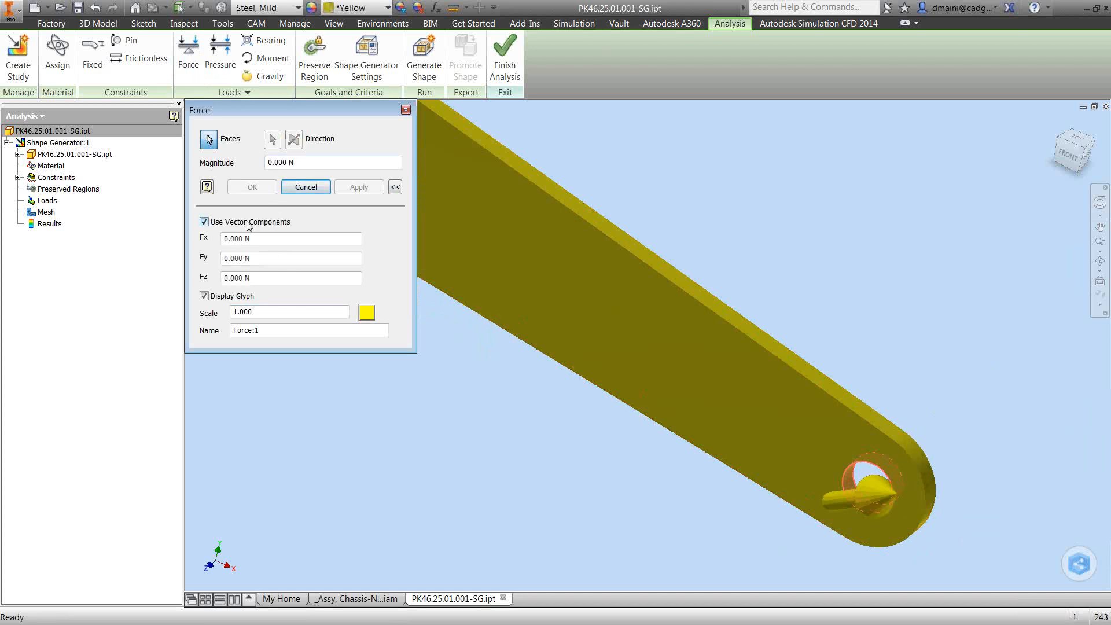
# - Set the force's Y component to 50000 N acting downward in the negative Y direction and confirm the load
pyautogui.moveTo(268, 258); pyautogui.dragTo(196, 263)
pyautogui.write('50000')
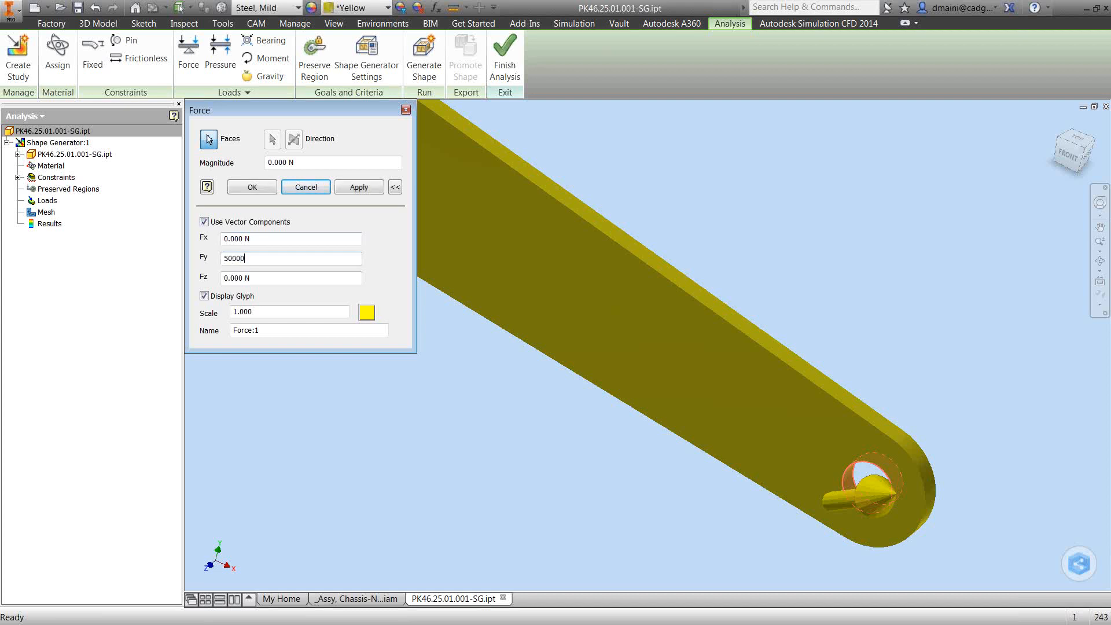
pyautogui.click(291, 238)
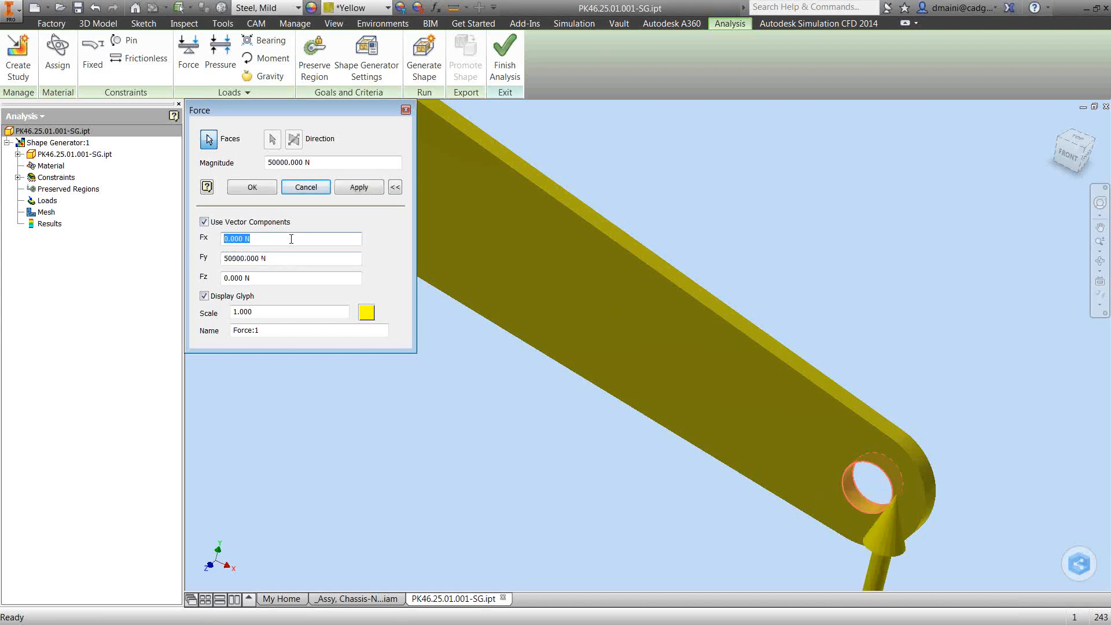
pyautogui.click(223, 264)
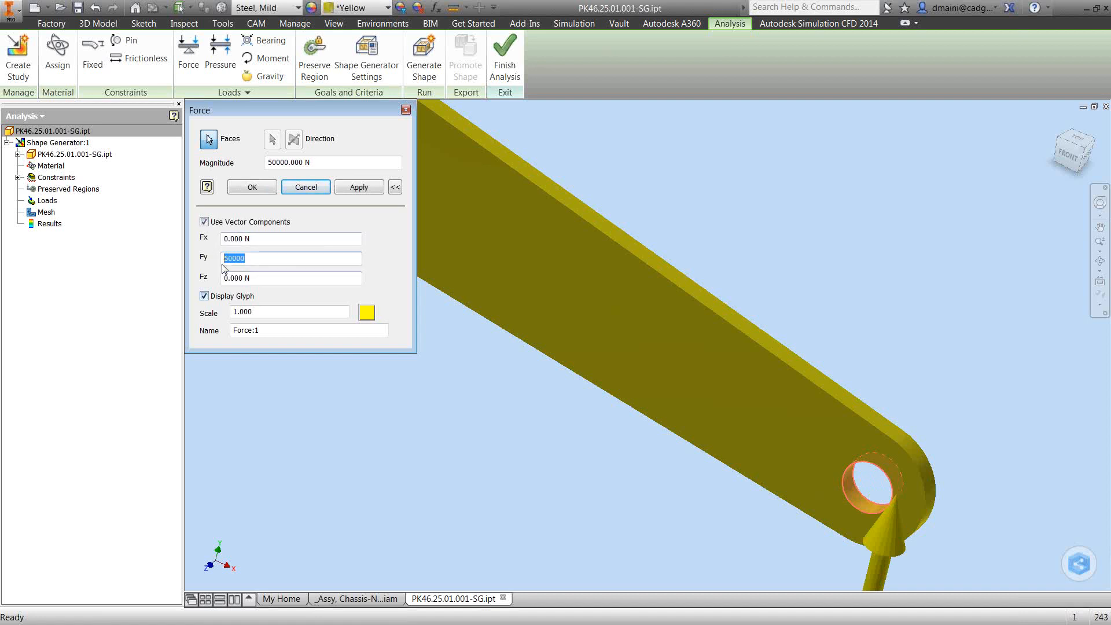
pyautogui.click(222, 264)
pyautogui.click(270, 190)
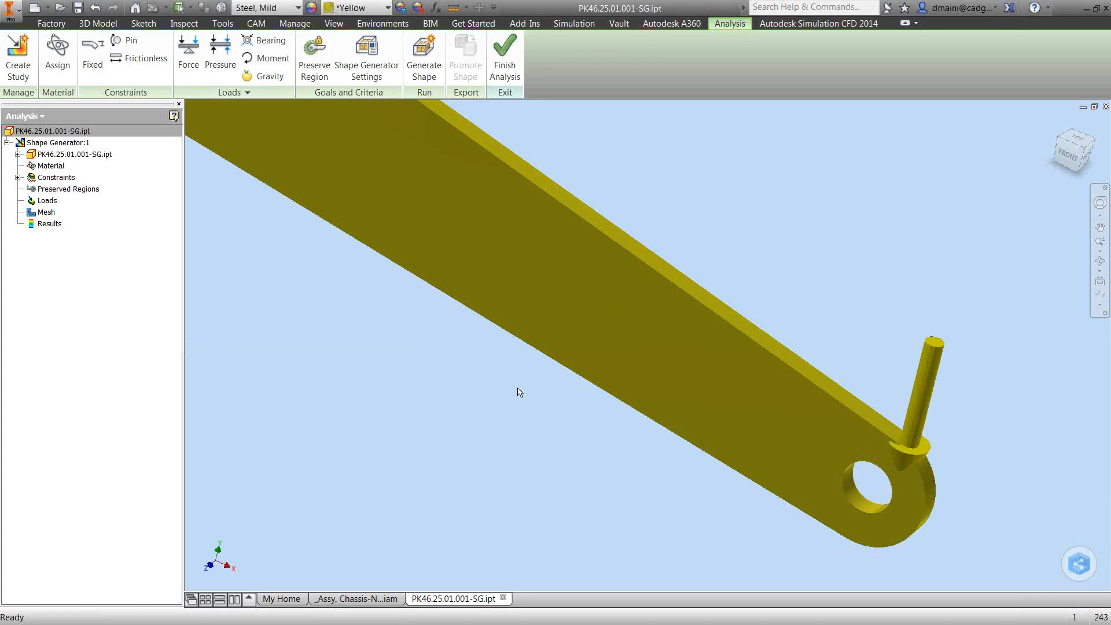
# - Preserve a cylindrical region of 47.5 mm radius and 40 mm length around the hole at the arm's upper end
pyautogui.scroll(5, 519, 391)
pyautogui.scroll(-2, 576, 423)
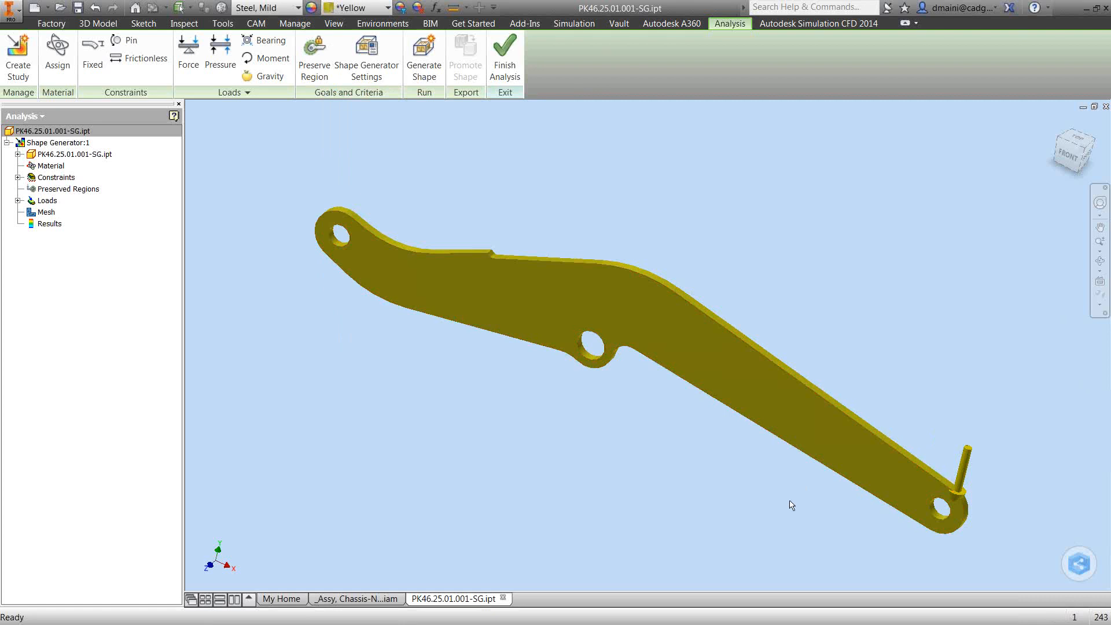
pyautogui.click(318, 71)
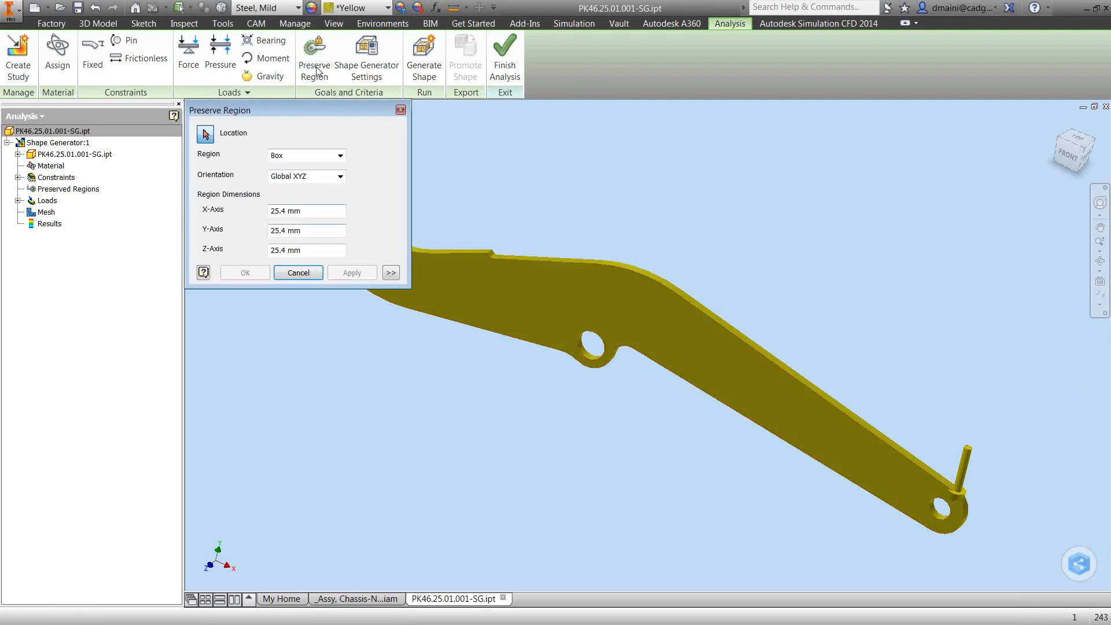
pyautogui.scroll(-5, 462, 317)
pyautogui.click(474, 334)
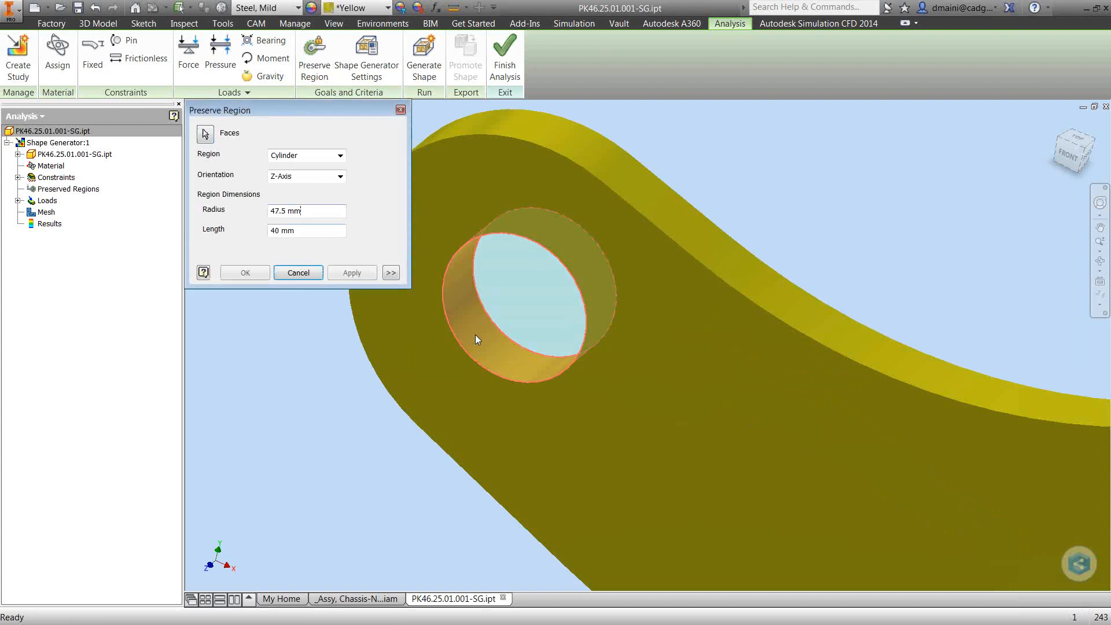
pyautogui.scroll(5, 474, 334)
pyautogui.scroll(-1, 464, 401)
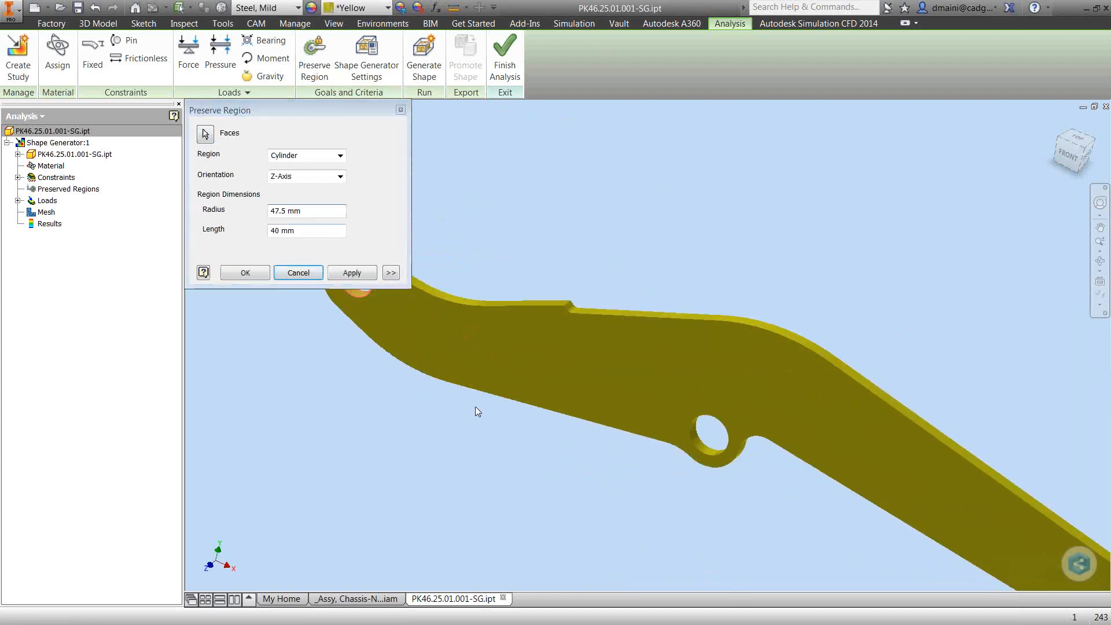
pyautogui.click(350, 272)
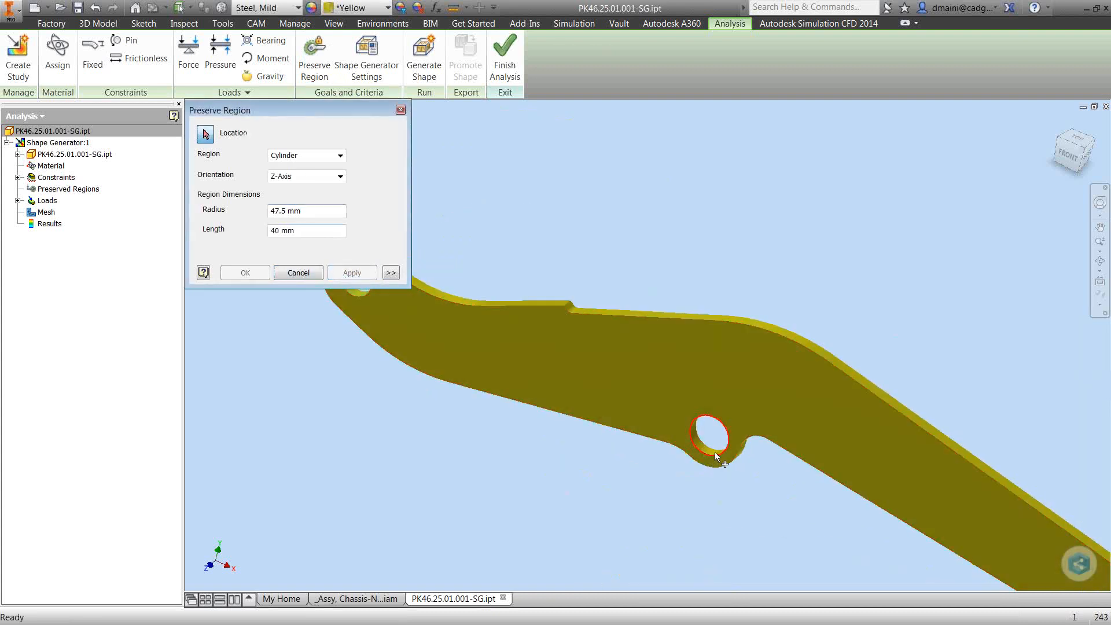
# - Preserve a cylindrical region of 62.5 mm radius and 40 mm length around the middle hole
pyautogui.scroll(-5, 694, 498)
pyautogui.click(661, 407)
pyautogui.scroll(5, 606, 457)
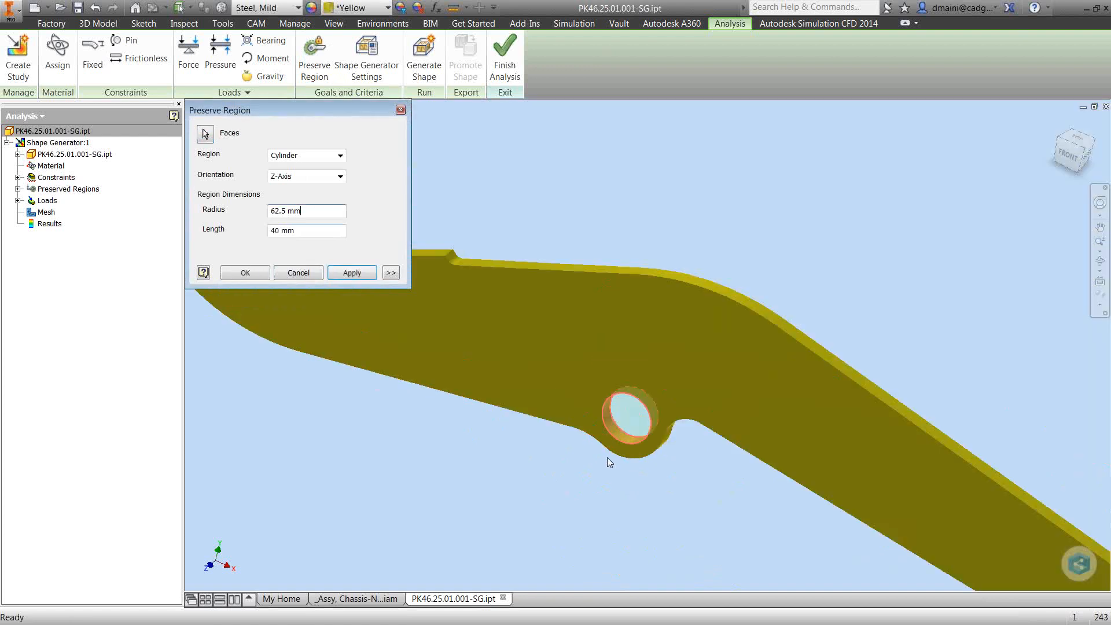
pyautogui.moveTo(702, 505)
pyautogui.mouseDown(button='middle')
pyautogui.moveTo(521, 408)
pyautogui.moveTo(532, 435)
pyautogui.mouseUp(button='middle')
pyautogui.click(366, 276)
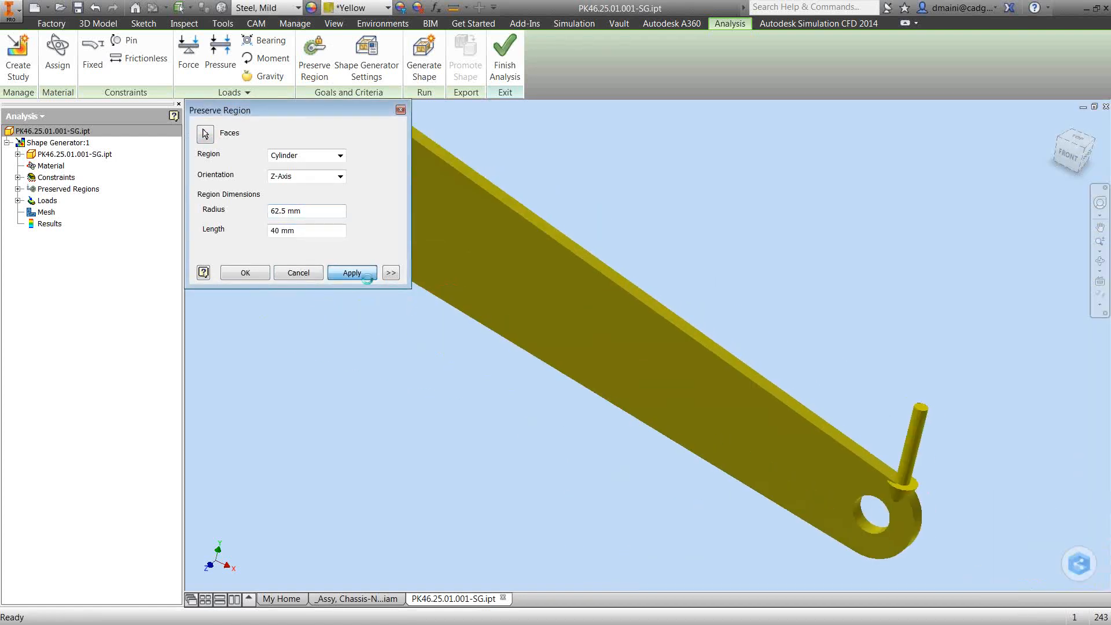
# - Preserve a cylindrical region of 47.5 mm radius and 40 mm length around the lower end hole and finish defining regions
pyautogui.click(870, 528)
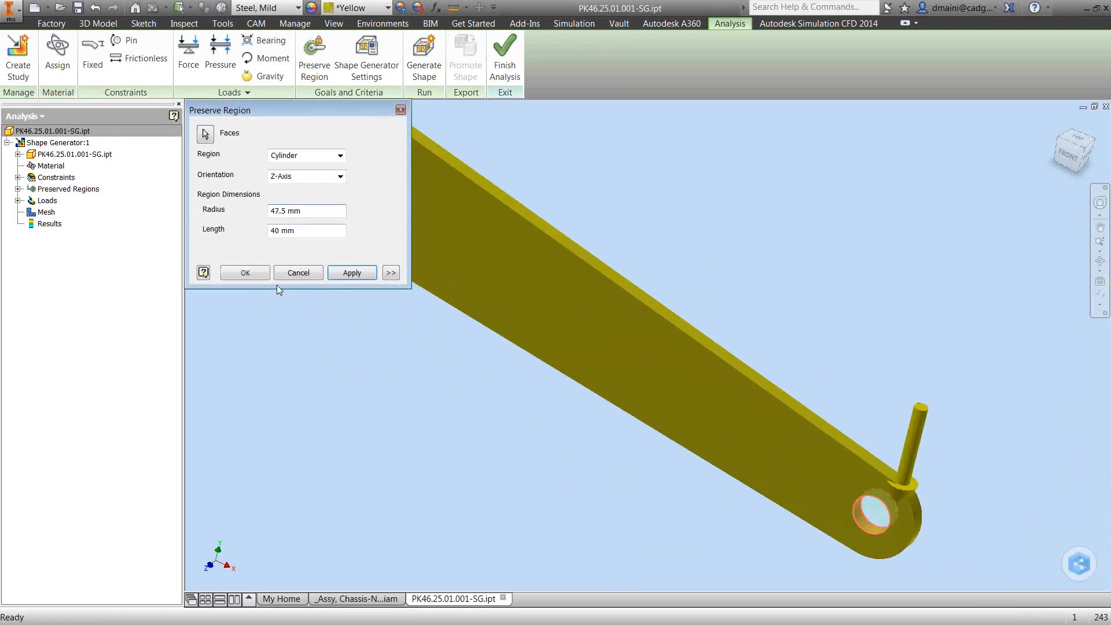
pyautogui.click(258, 274)
pyautogui.scroll(3, 293, 307)
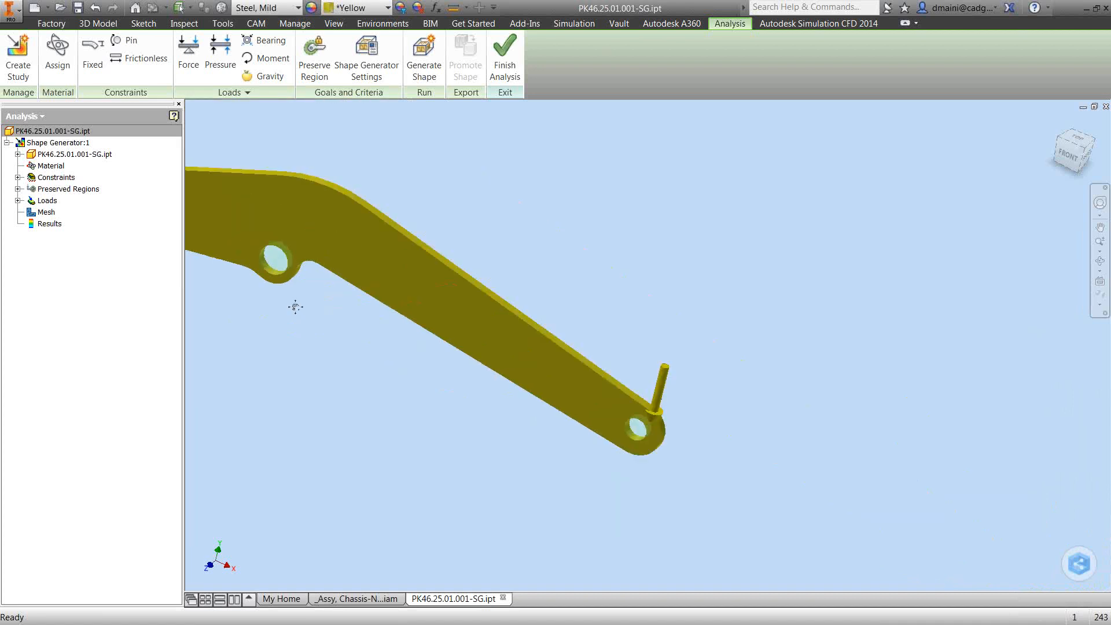
pyautogui.moveTo(295, 307); pyautogui.dragTo(604, 382, button='middle')
# - Review the constraints, preserved regions and loads defined in the Shape Generator study
pyautogui.click(18, 177)
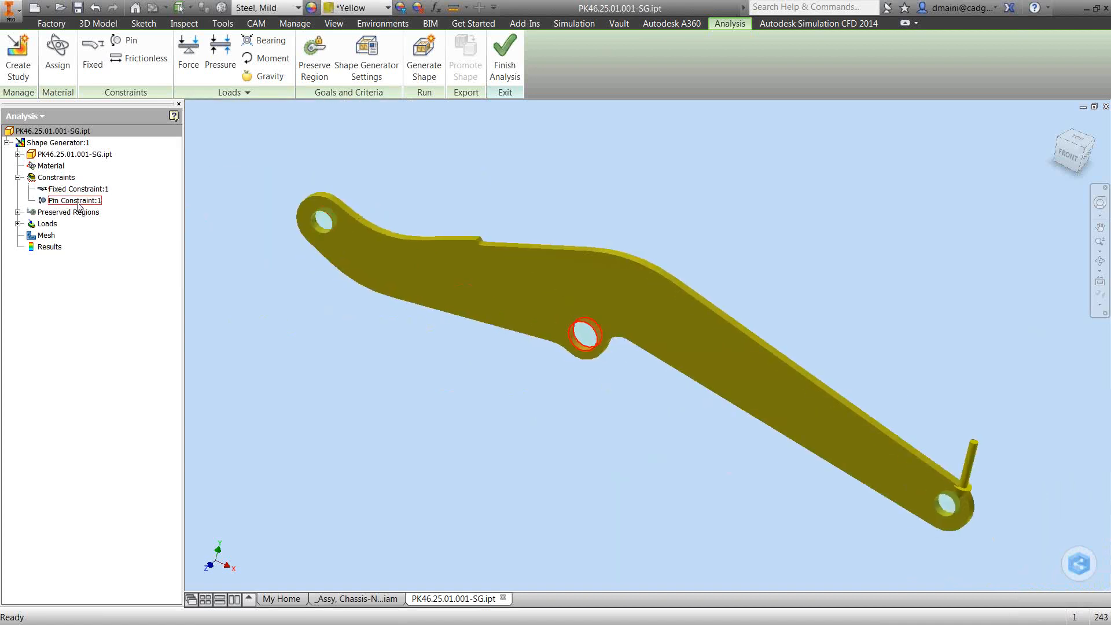
pyautogui.click(18, 211)
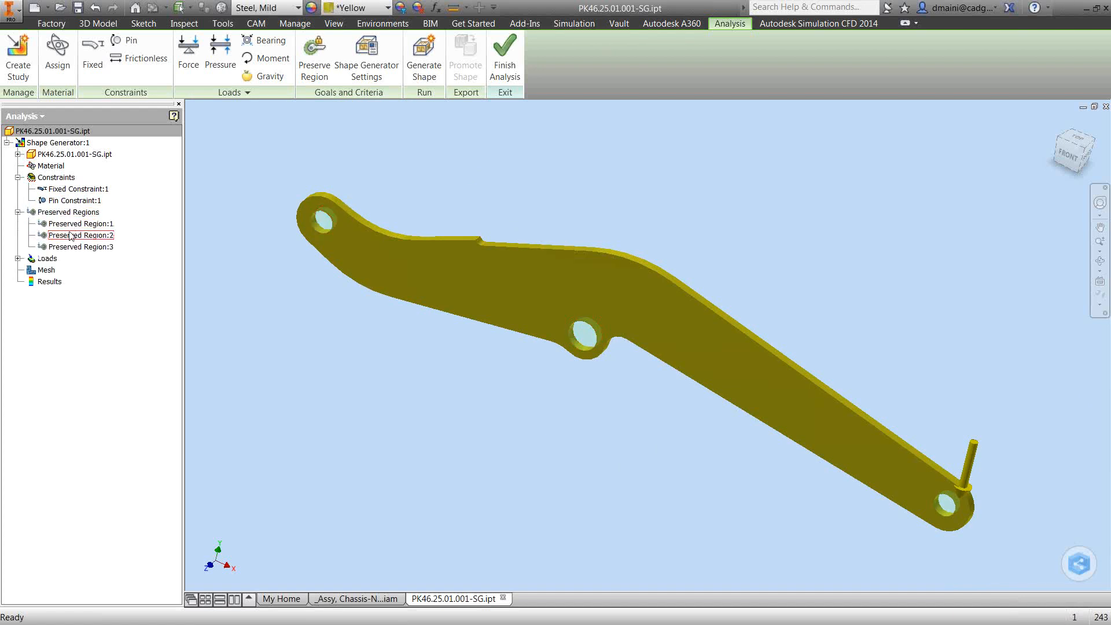
pyautogui.click(18, 258)
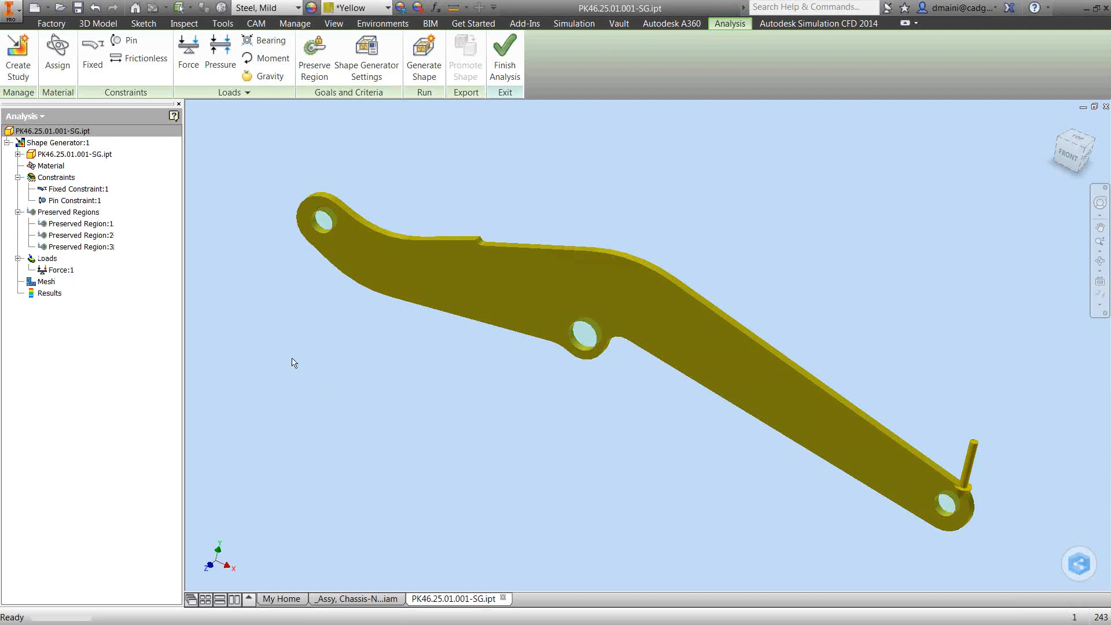
# - Configure the Shape Generator settings with a 60% mass reduction and a finer mesh resolution value of 1
pyautogui.click(391, 82)
pyautogui.moveTo(352, 112); pyautogui.dragTo(478, 125)
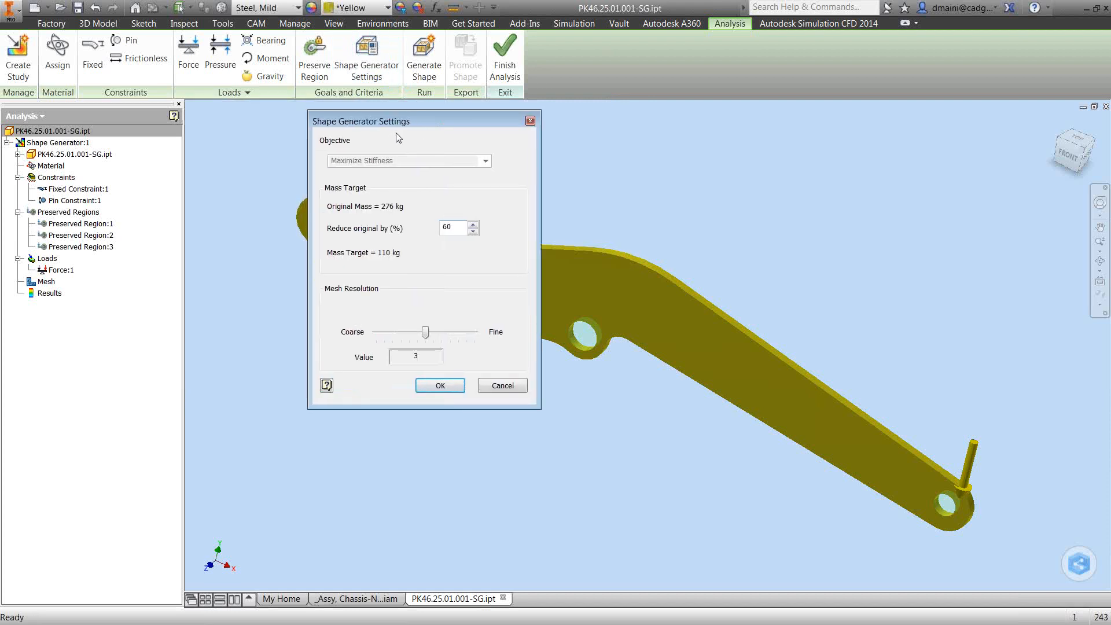
pyautogui.doubleClick(463, 226)
pyautogui.moveTo(425, 333); pyautogui.dragTo(457, 334)
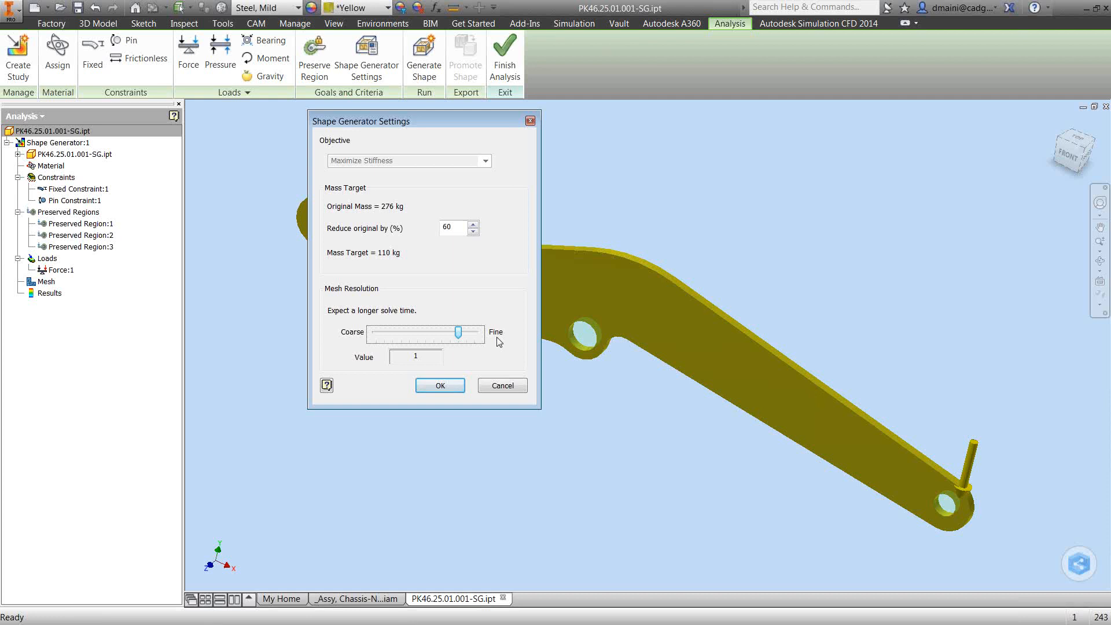
pyautogui.click(440, 385)
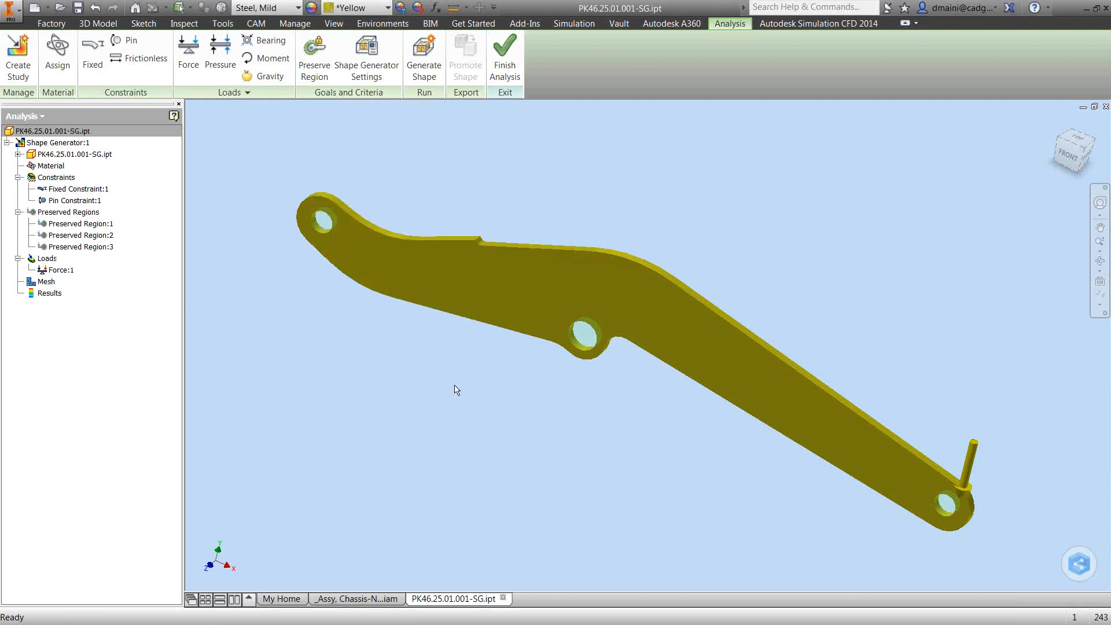
# - Run the shape generation study for the current configuration of the arm
pyautogui.click(424, 77)
pyautogui.moveTo(415, 112); pyautogui.dragTo(549, 119)
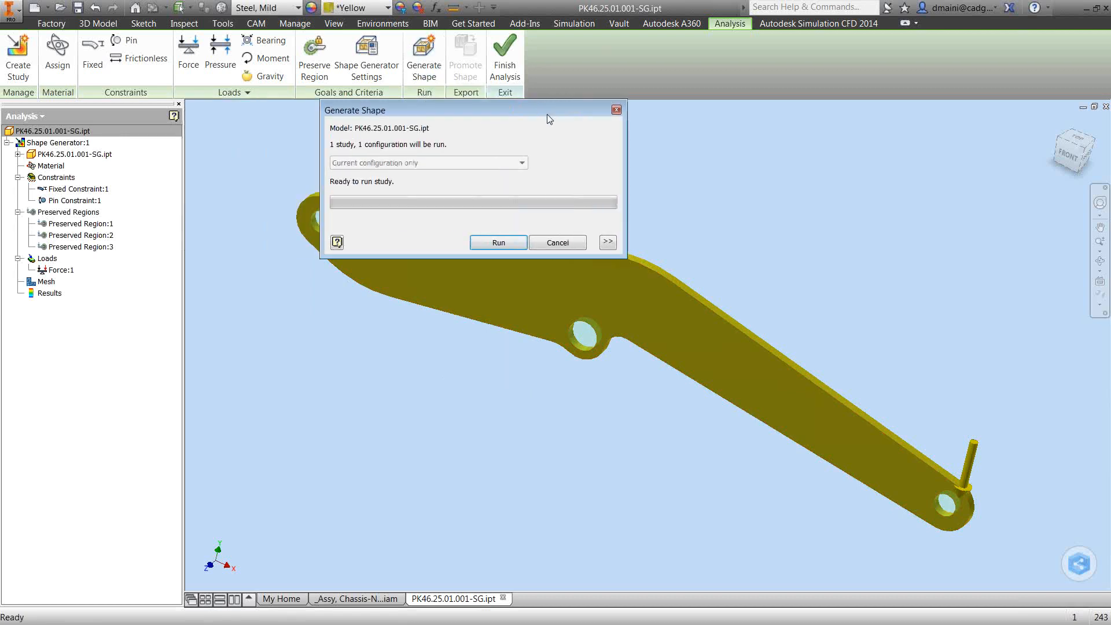
pyautogui.click(508, 242)
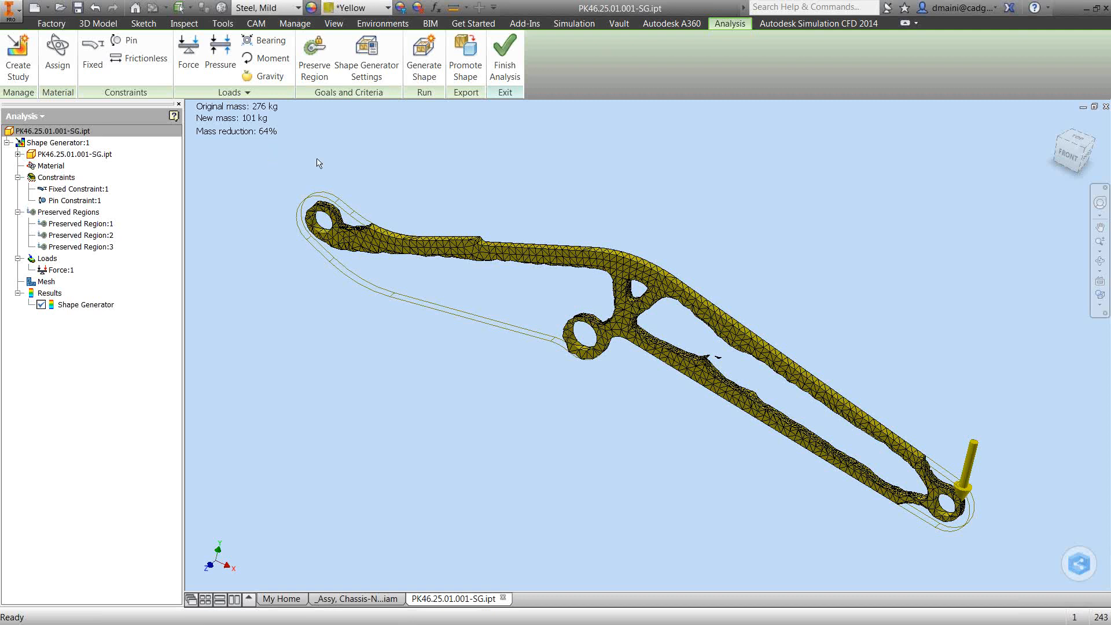
# - Promote the generated shape to the current part file and dismiss the confirmation
pyautogui.click(462, 75)
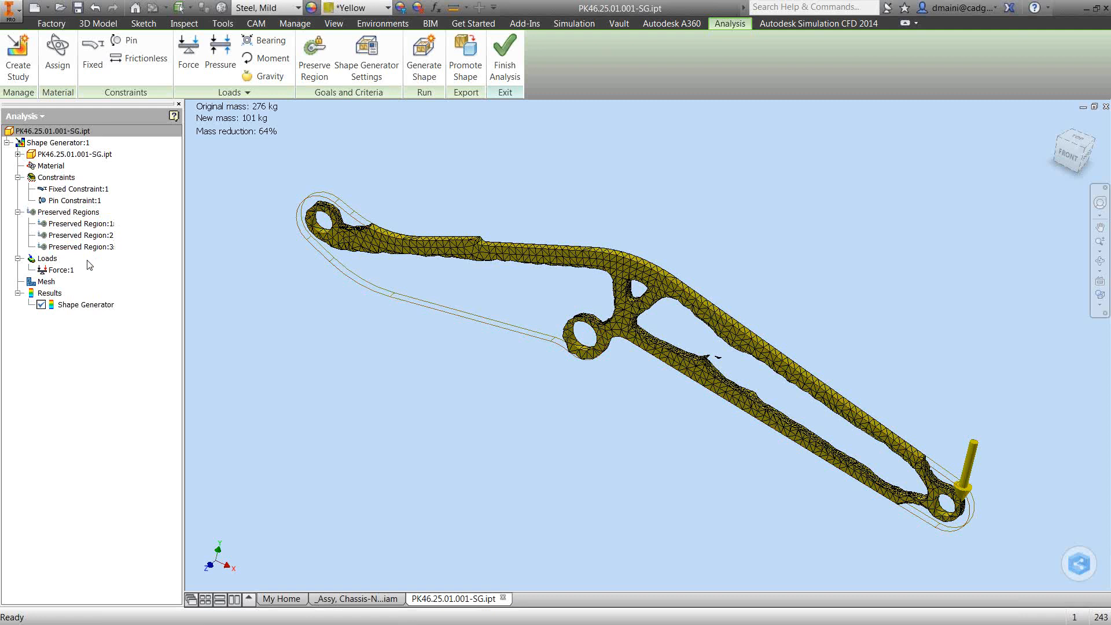
pyautogui.click(466, 80)
pyautogui.moveTo(365, 110); pyautogui.dragTo(565, 113)
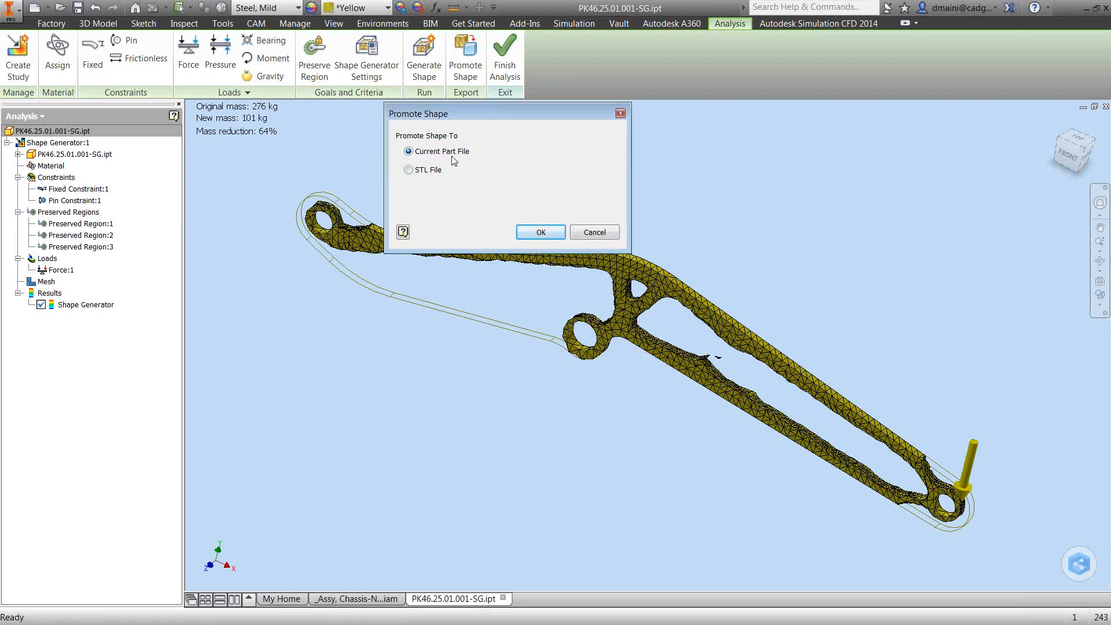
pyautogui.click(550, 236)
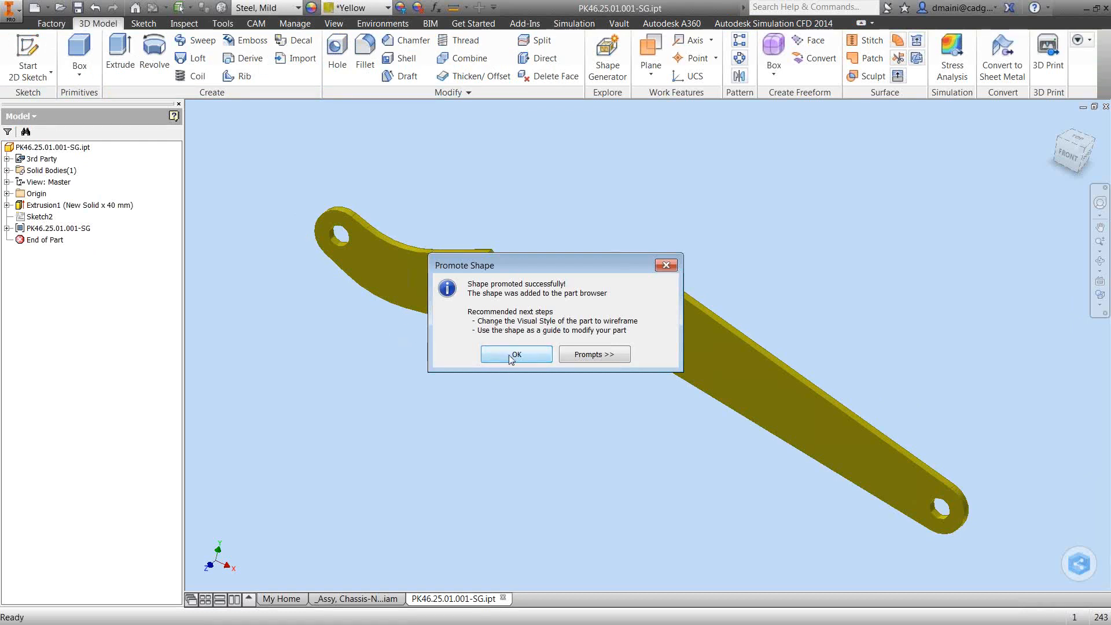
pyautogui.click(515, 355)
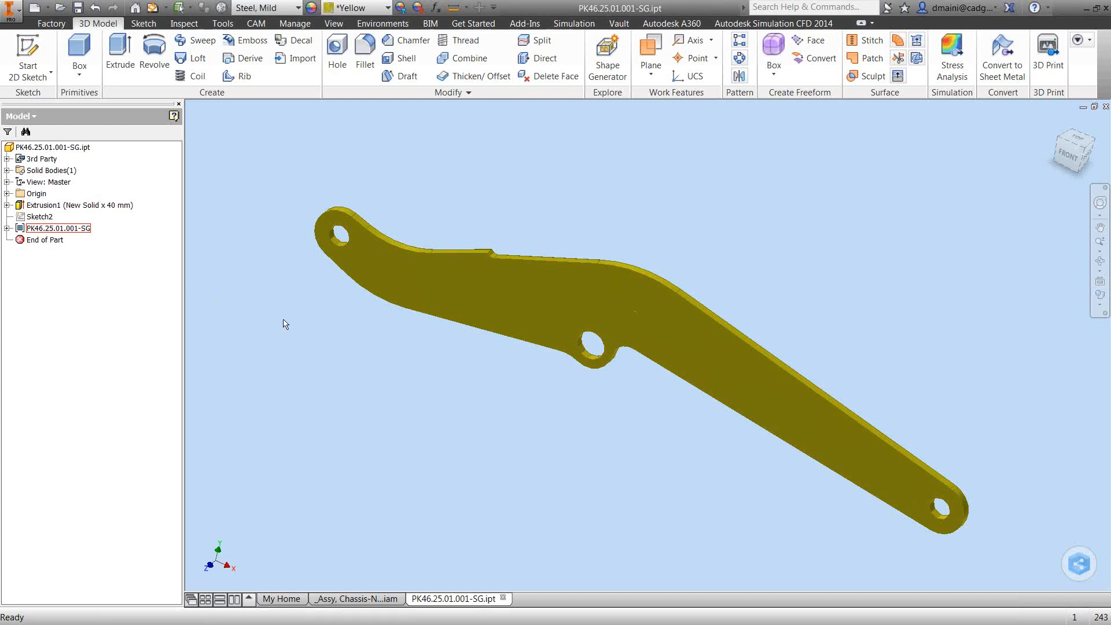
# - Set the part's appearance to Blue (Clear) and show the mesh edges of the promoted mesh feature
pyautogui.click(379, 8)
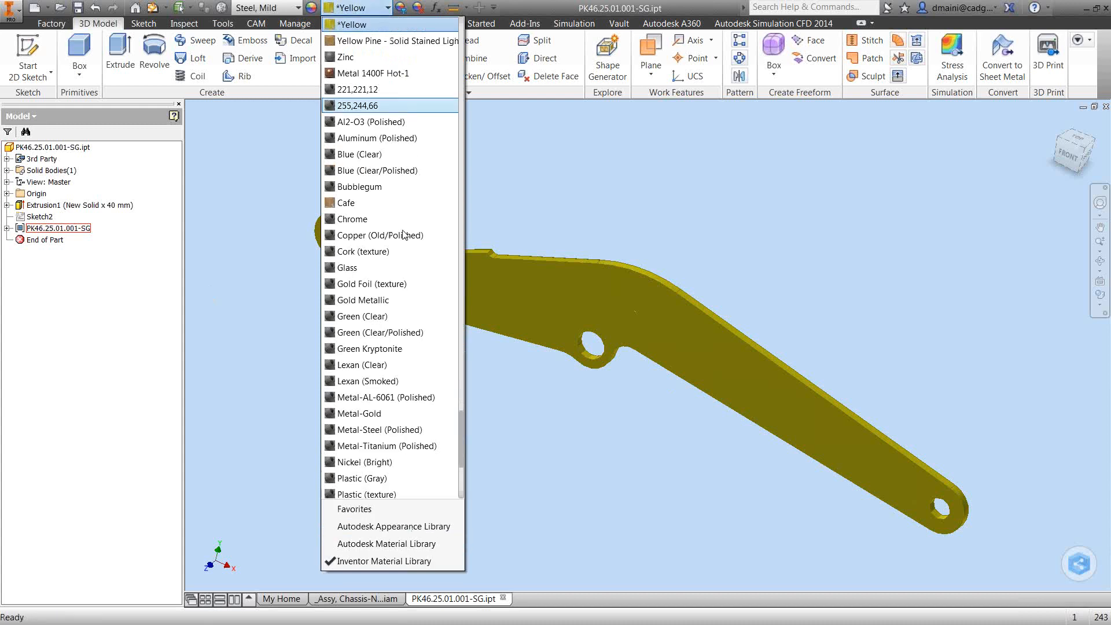
pyautogui.click(385, 155)
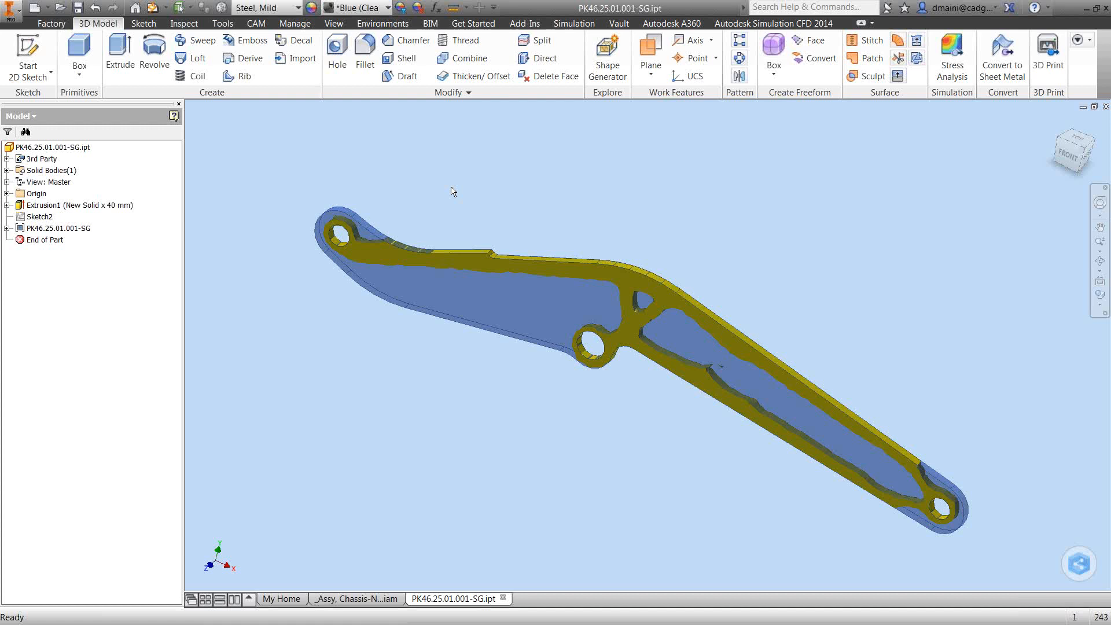
pyautogui.click(7, 228)
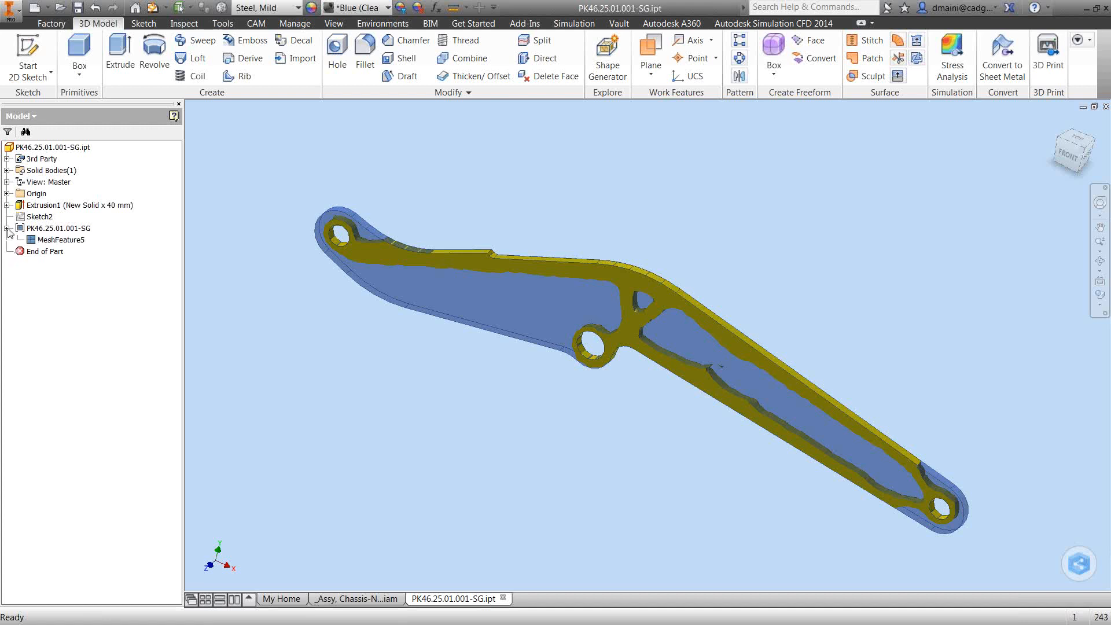
pyautogui.rightClick(62, 240)
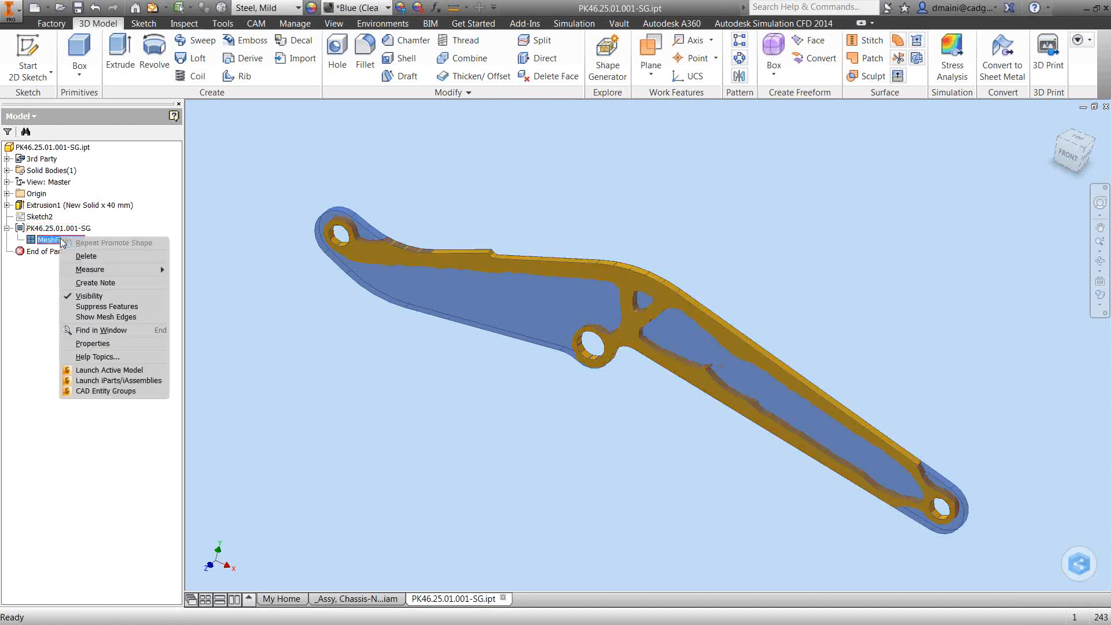
pyautogui.click(138, 317)
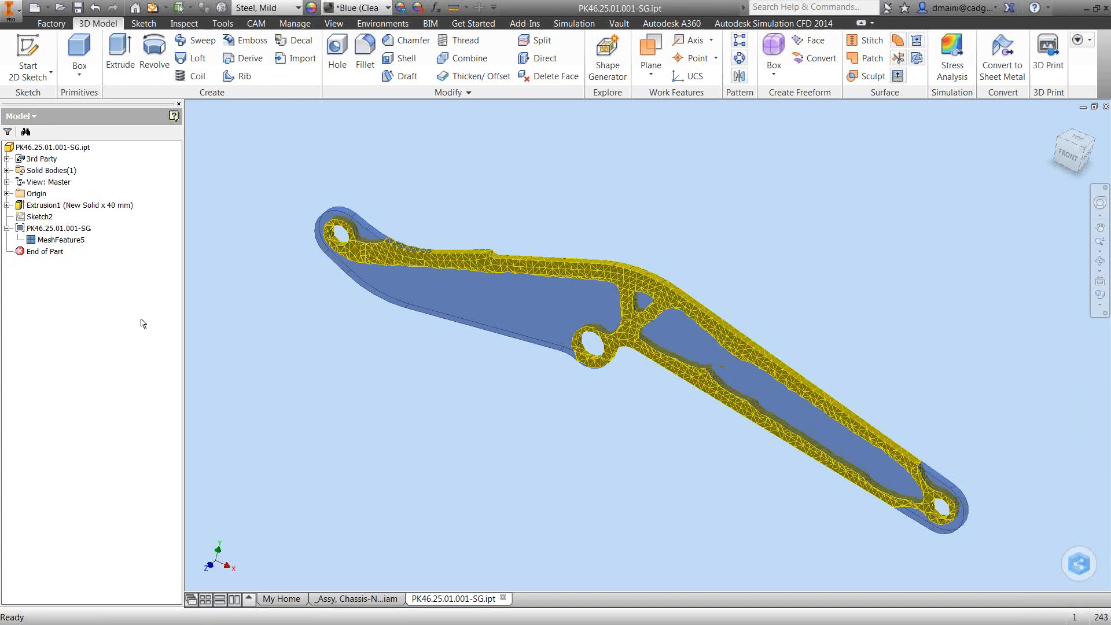
# - Set the feature appearance of the promoted mesh to Zinc in its mesh properties
pyautogui.rightClick(79, 242)
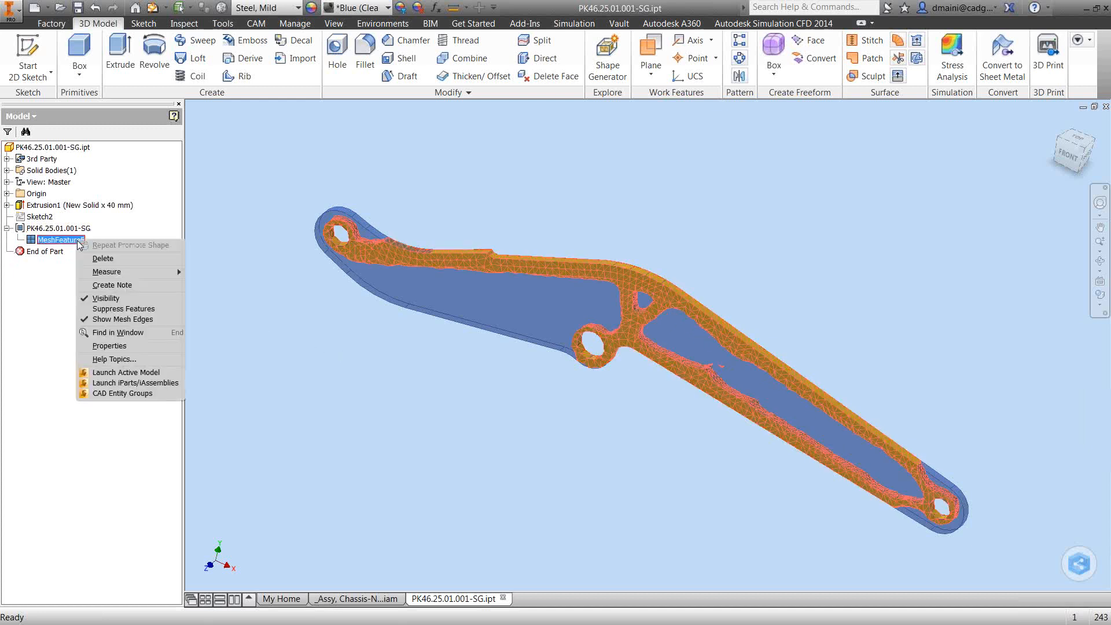
pyautogui.click(142, 345)
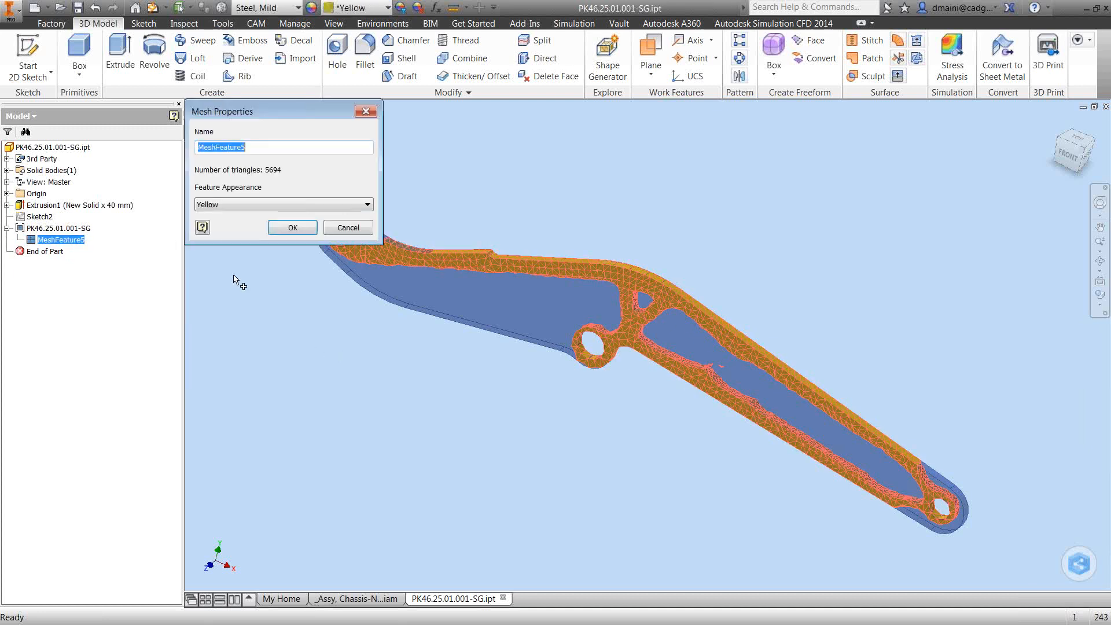
pyautogui.click(262, 206)
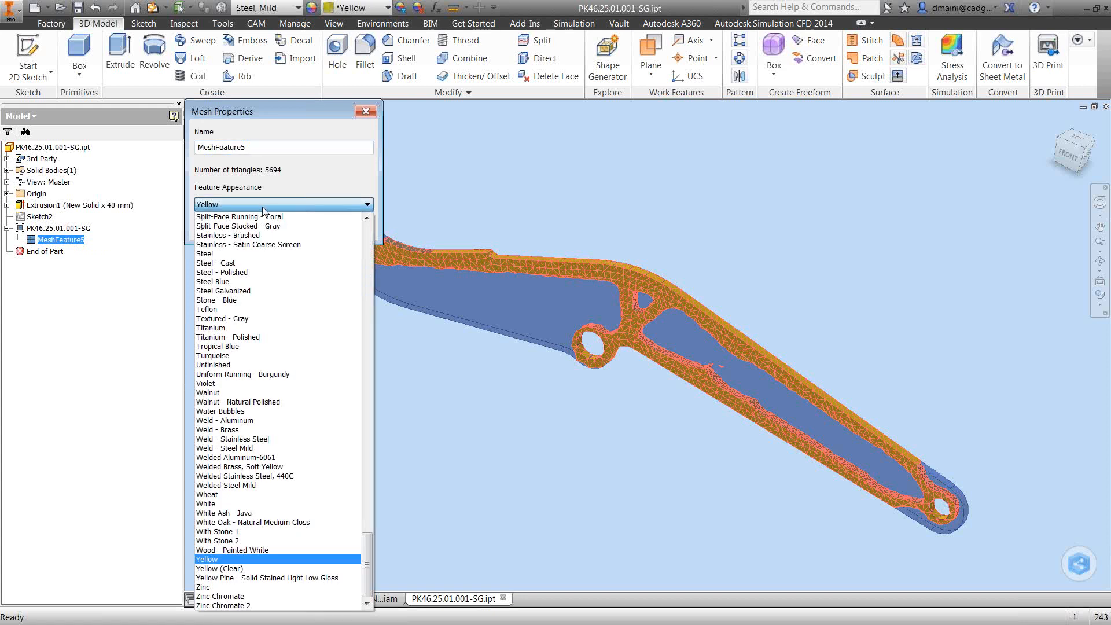
pyautogui.click(229, 585)
pyautogui.click(289, 226)
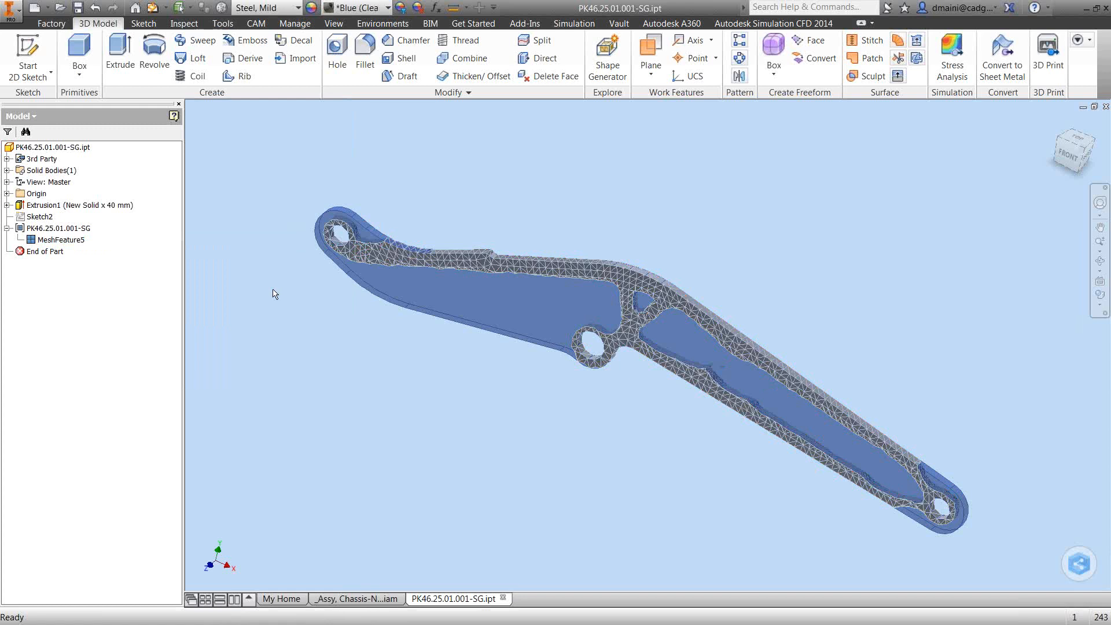
# - Start a 2D sketch on the arm's front face and draw a circle centred on the origin end hole, tracing the mesh ring's outer edge
pyautogui.click(21, 51)
pyautogui.click(492, 307)
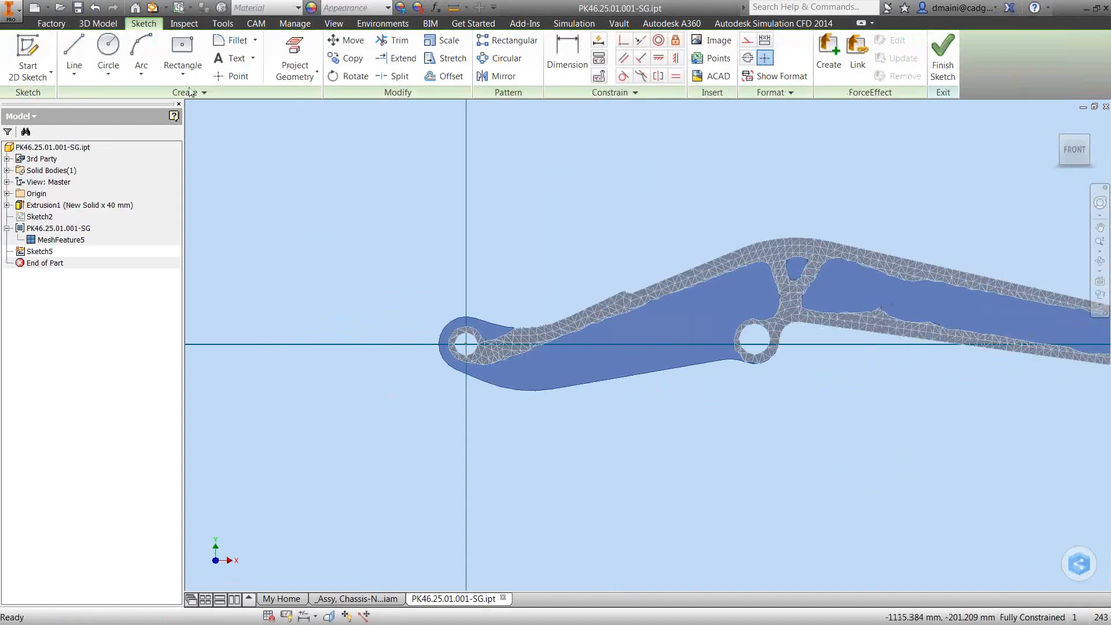
pyautogui.click(108, 49)
pyautogui.scroll(3, 521, 346)
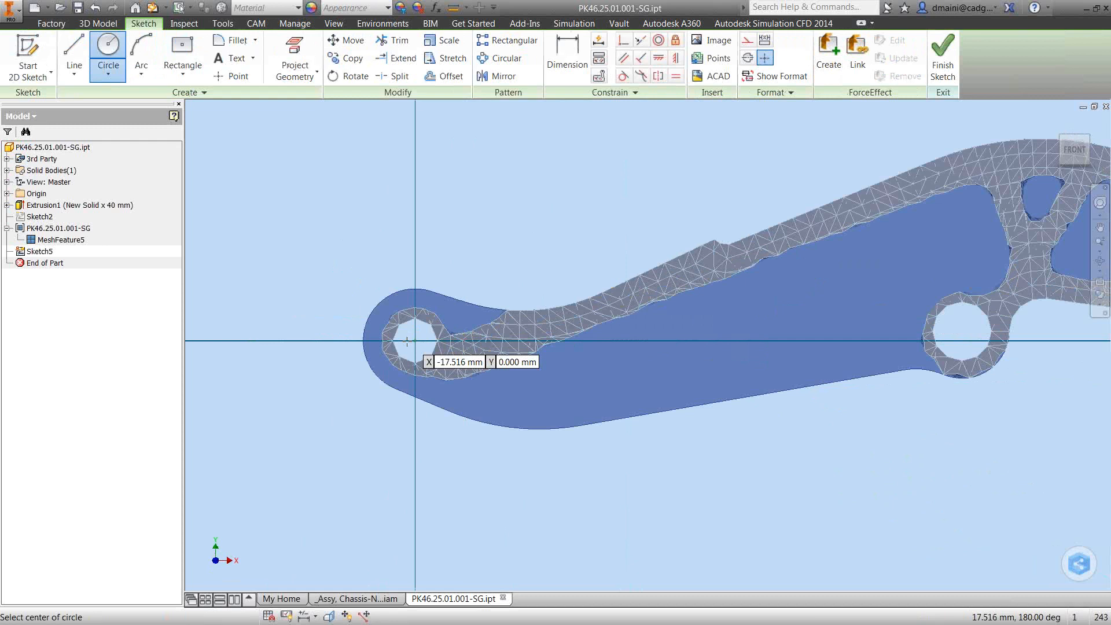
pyautogui.click(415, 340)
pyautogui.click(418, 306)
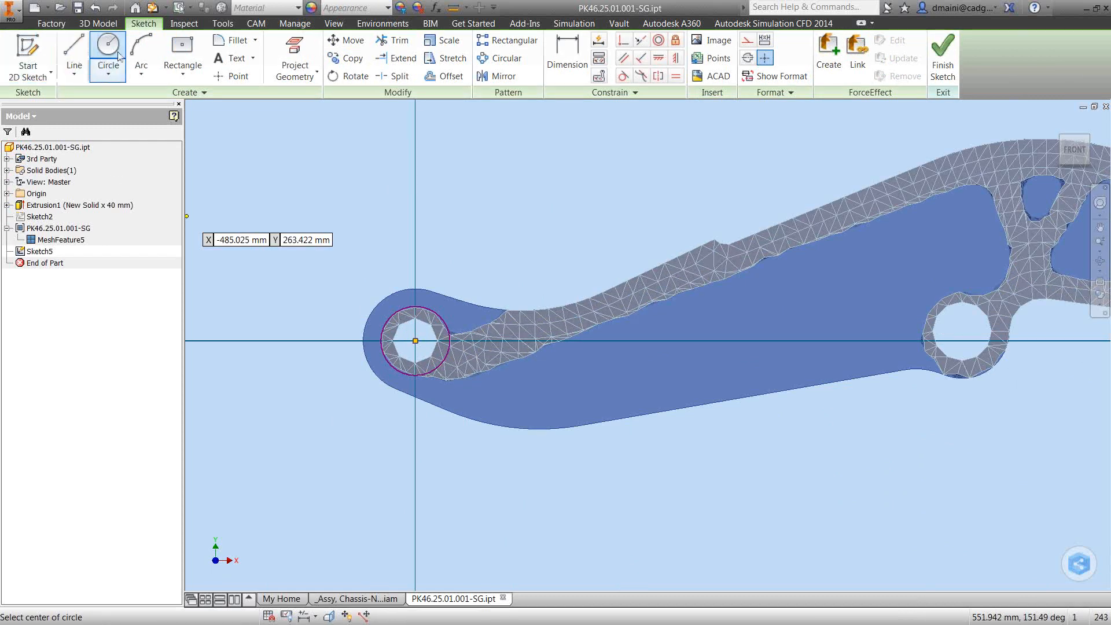
pyautogui.click(142, 74)
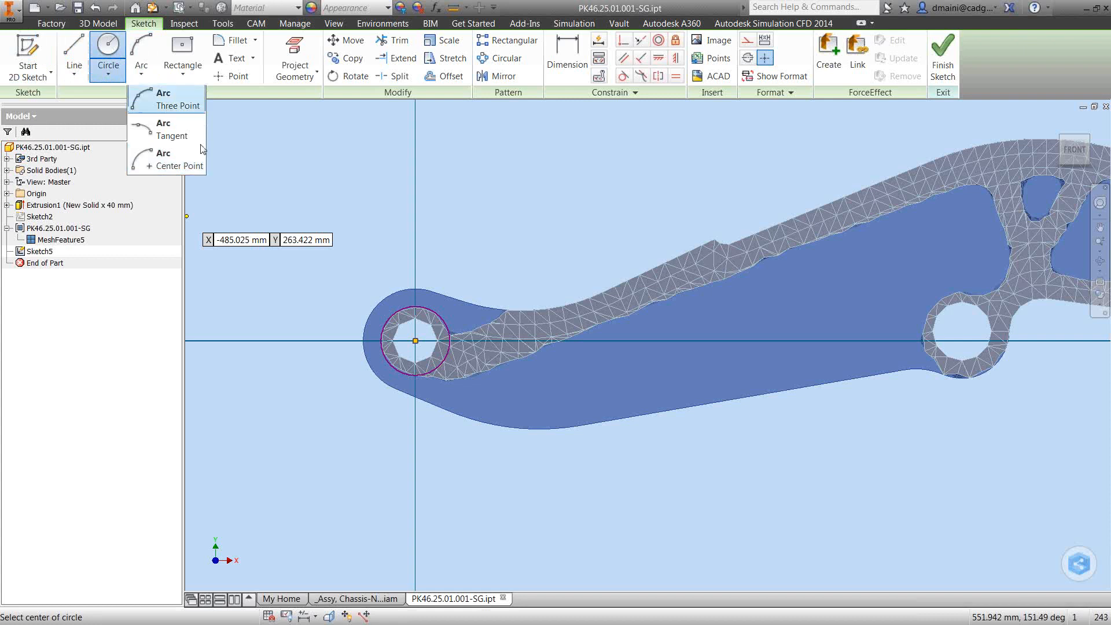
pyautogui.click(171, 100)
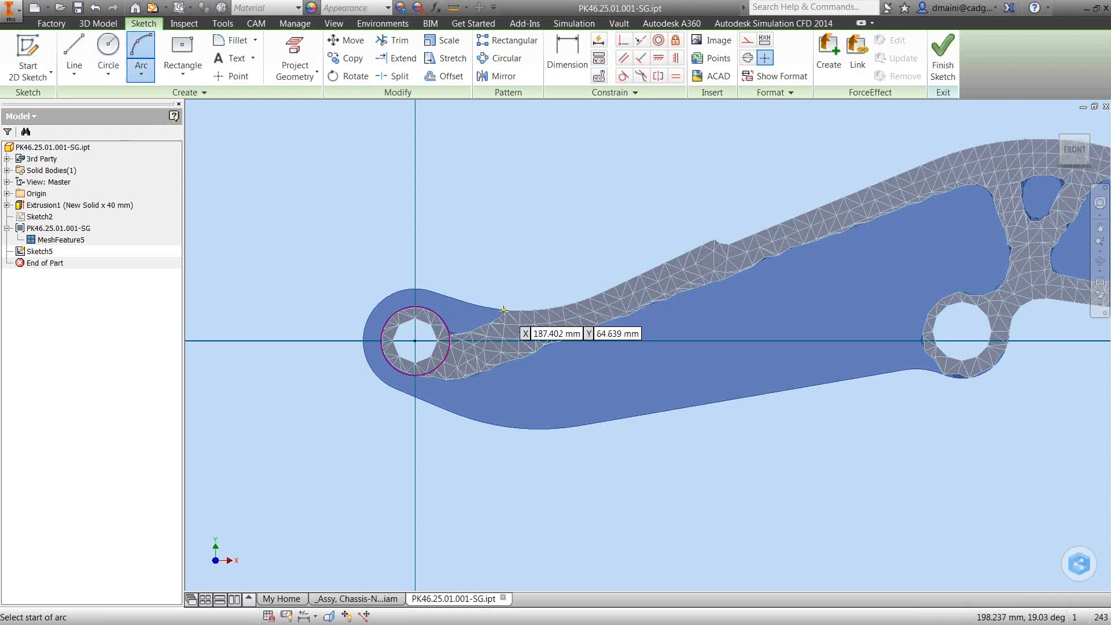
pyautogui.click(503, 310)
pyautogui.click(454, 329)
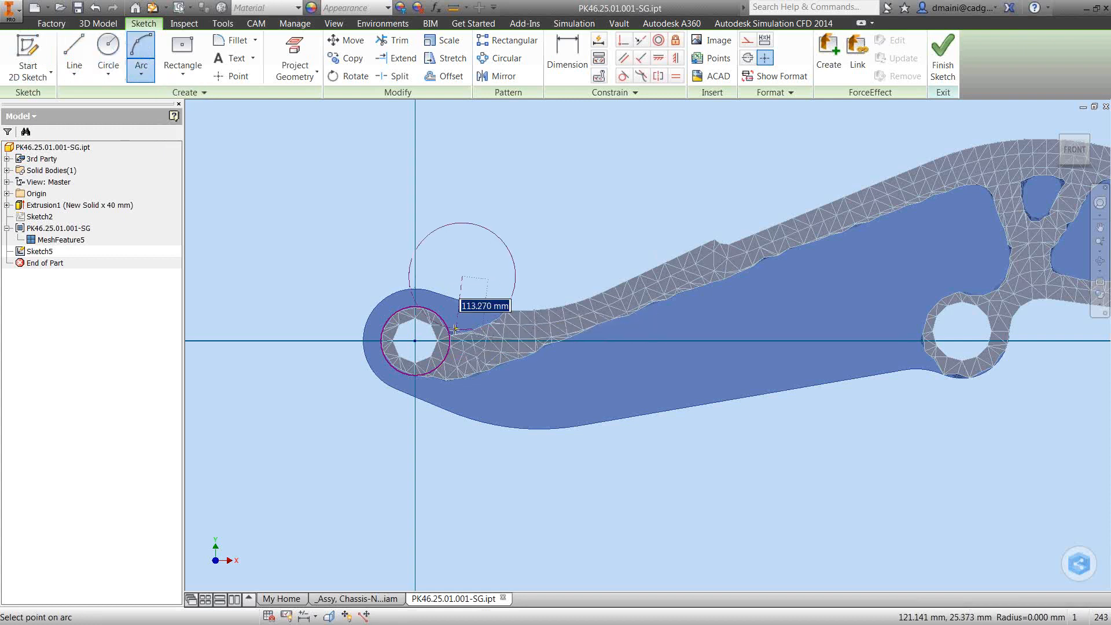
pyautogui.rightClick(472, 314)
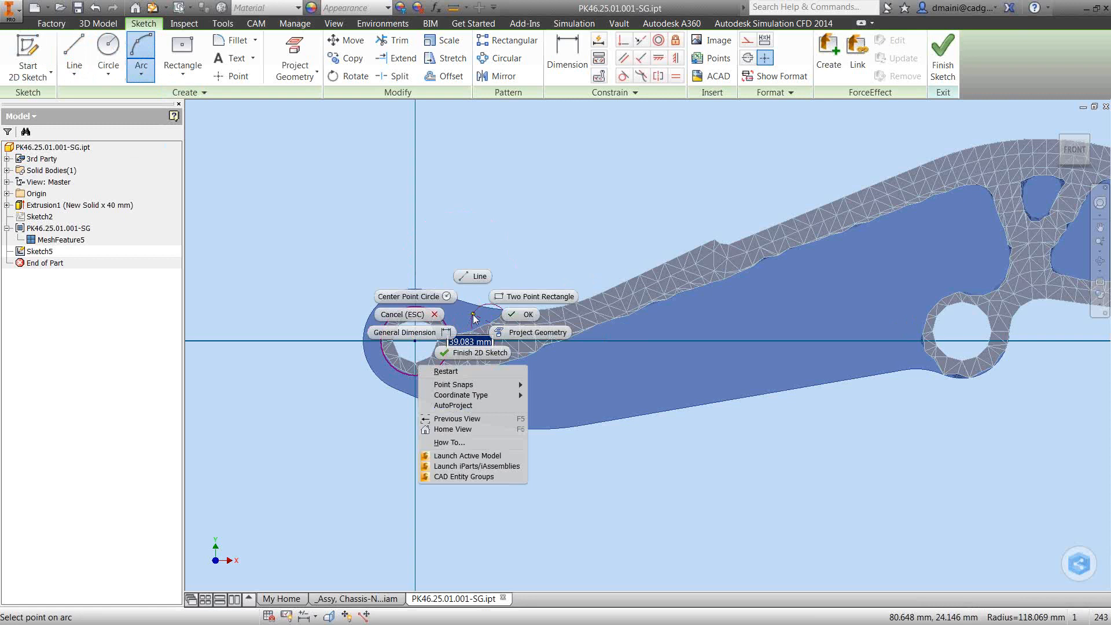
pyautogui.click(463, 376)
pyautogui.click(503, 310)
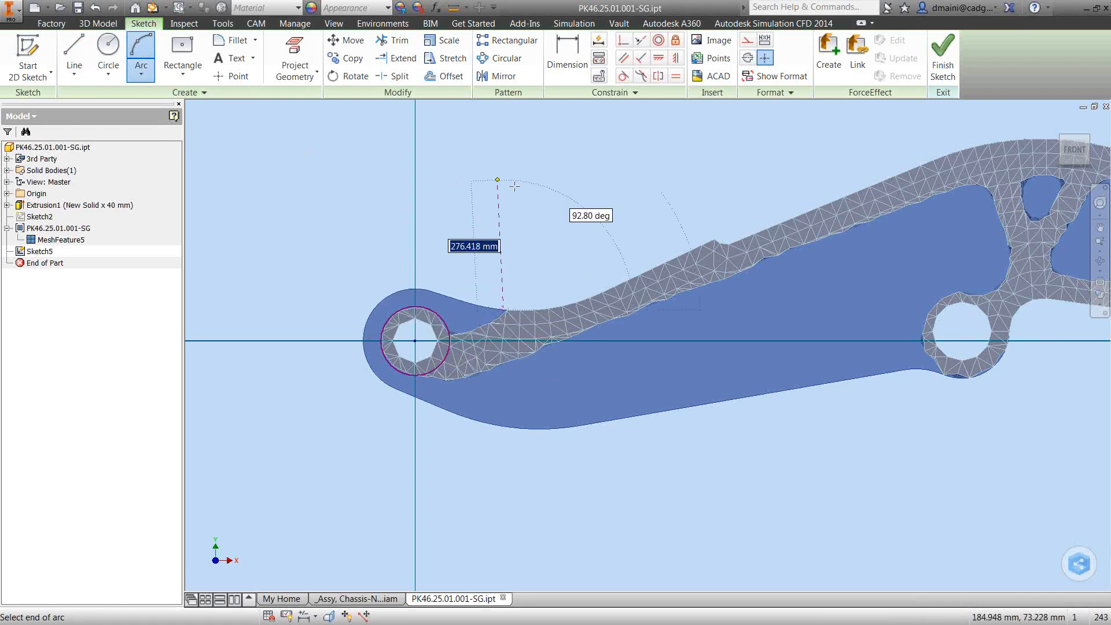
pyautogui.press('Escape')
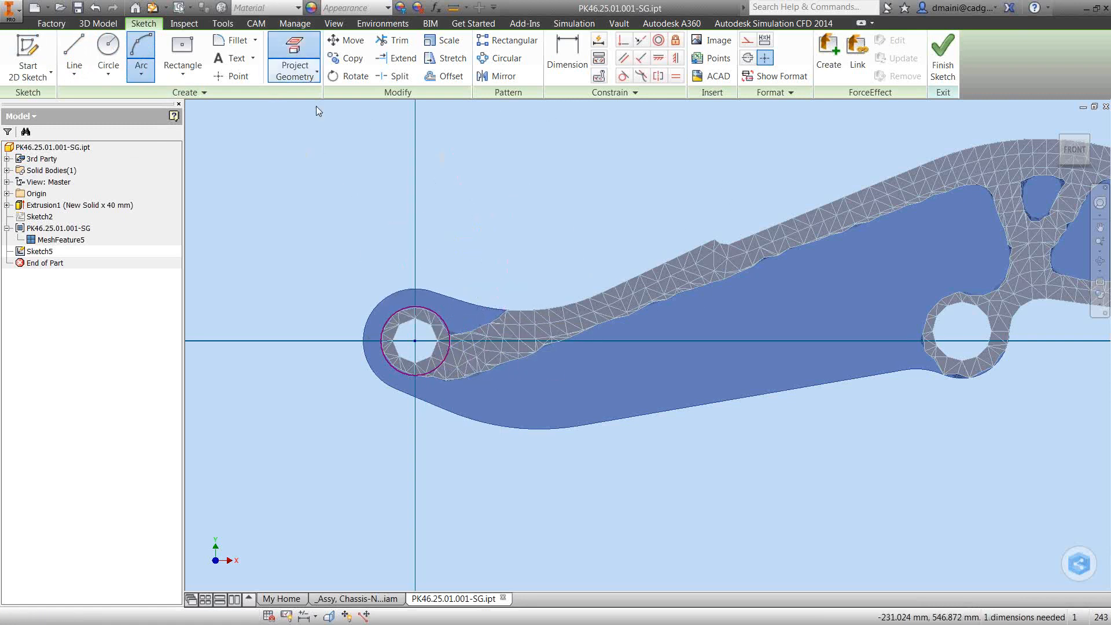
# - Project the plate's outline edges around the origin end hole into the sketch
pyautogui.click(300, 52)
pyautogui.click(472, 305)
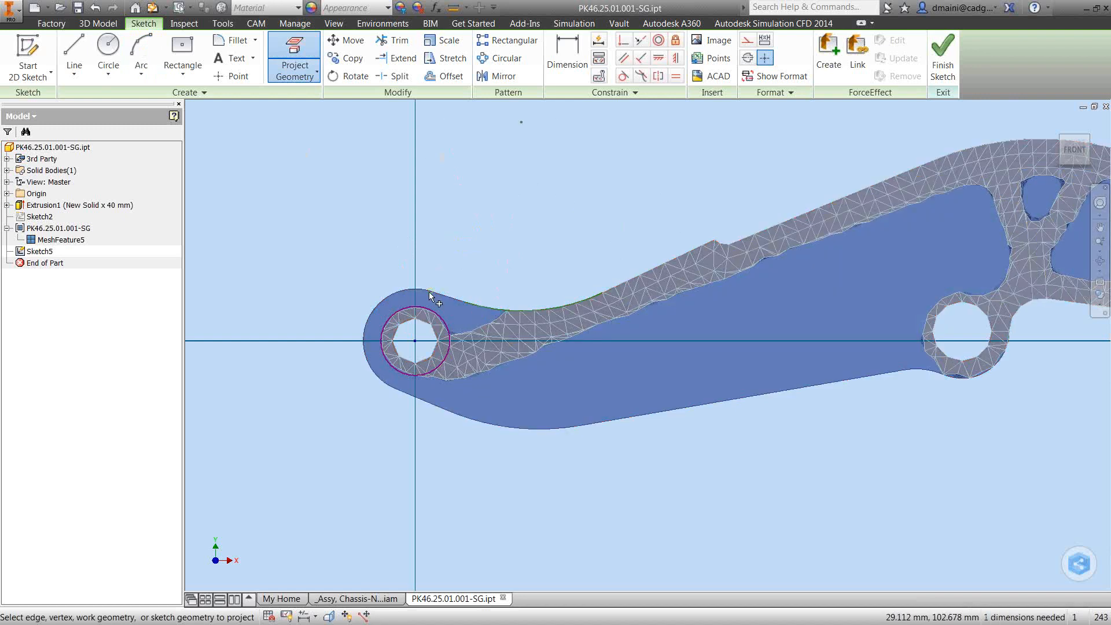
pyautogui.click(370, 364)
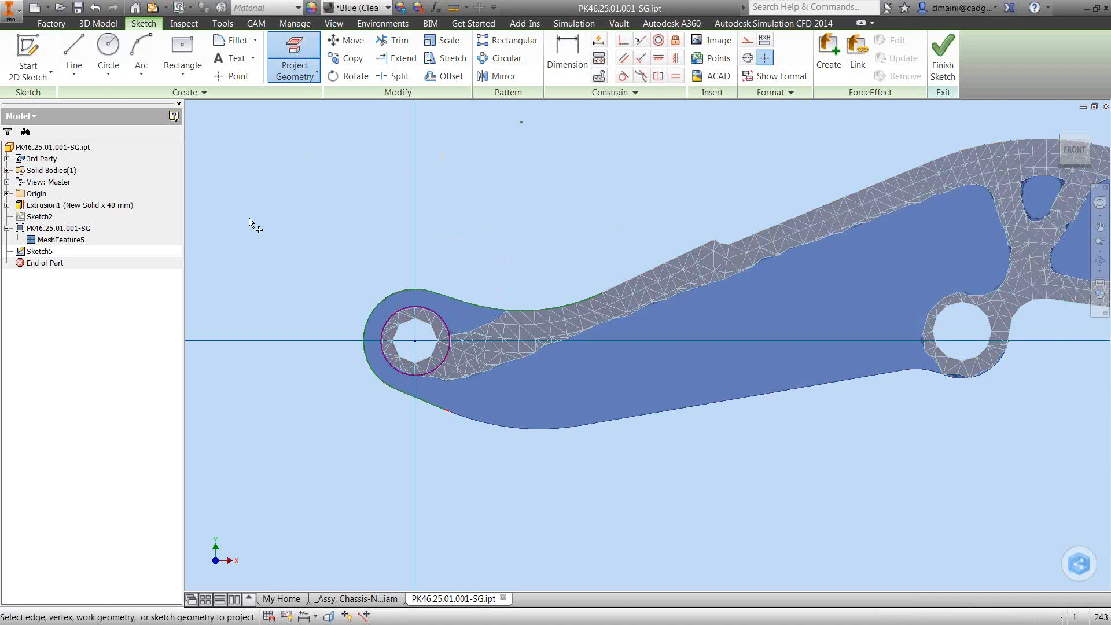
# - Draw a three-point arc from the circle to the projected upper edge, following the mesh contour
pyautogui.click(139, 58)
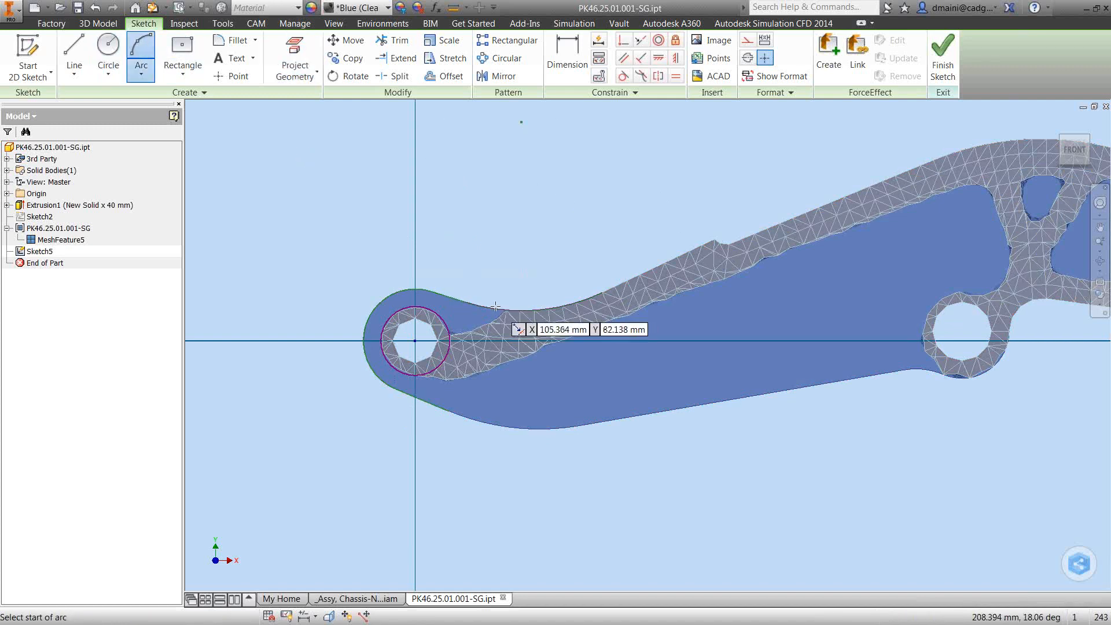
pyautogui.click(450, 334)
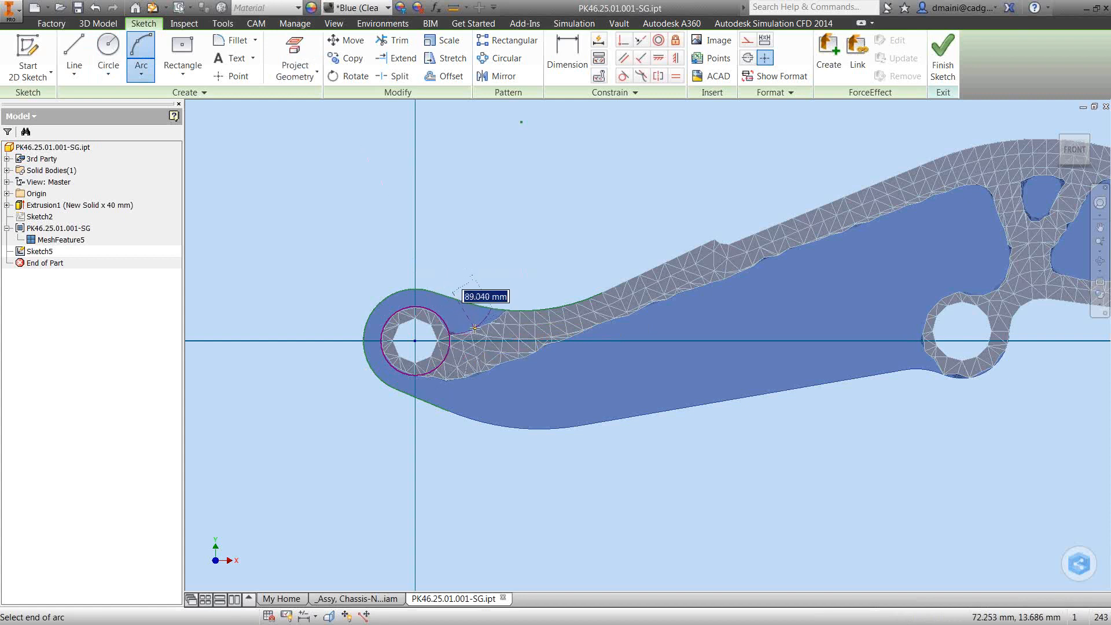
pyautogui.click(472, 327)
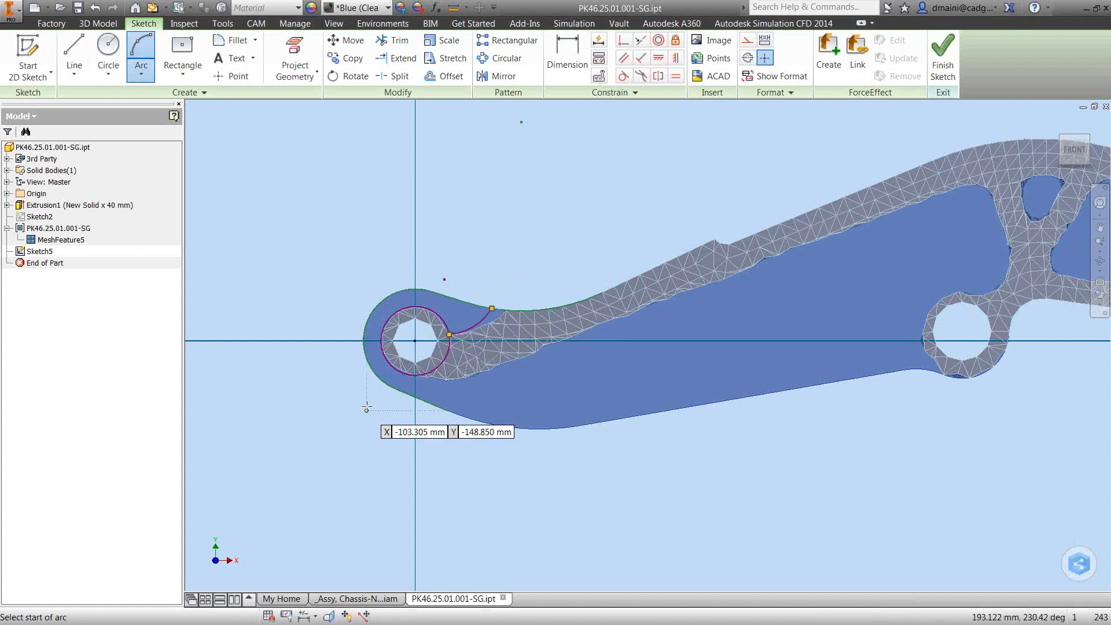
pyautogui.click(403, 372)
pyautogui.click(414, 395)
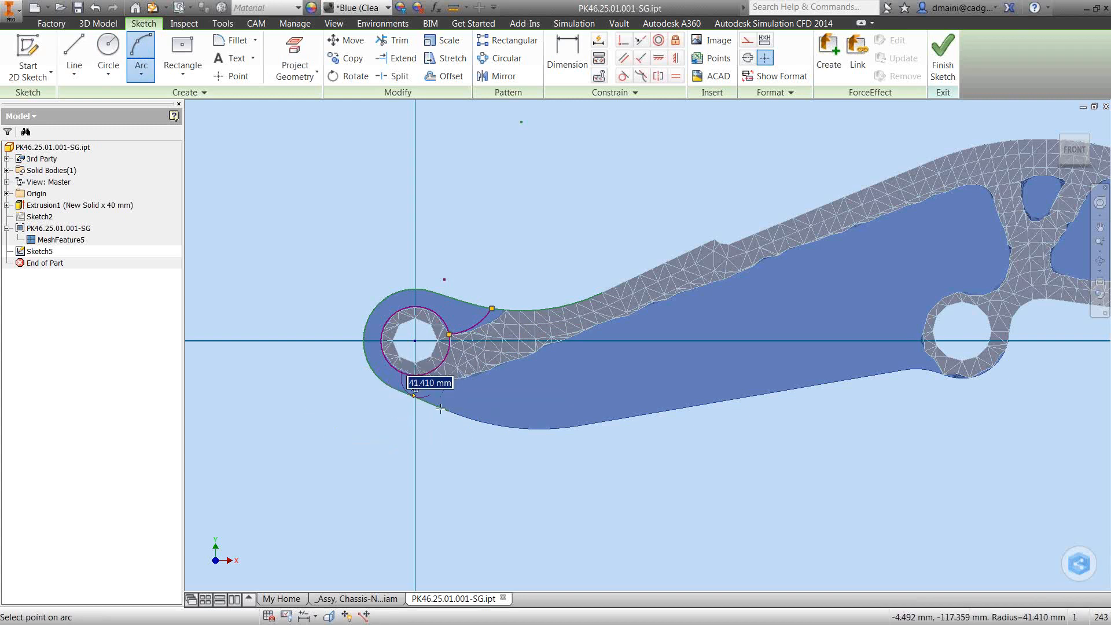
pyautogui.scroll(5, 414, 399)
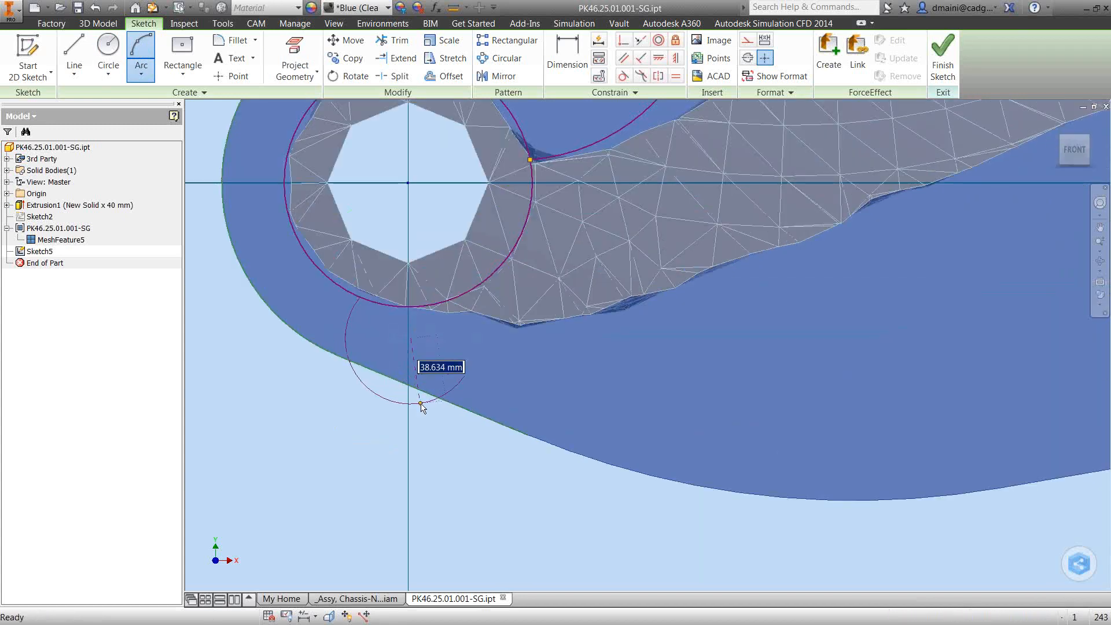
pyautogui.press('Escape')
# - Draw a three-point arc from the circle's lower side to the projected lower straight edge
pyautogui.click(364, 300)
pyautogui.click(489, 417)
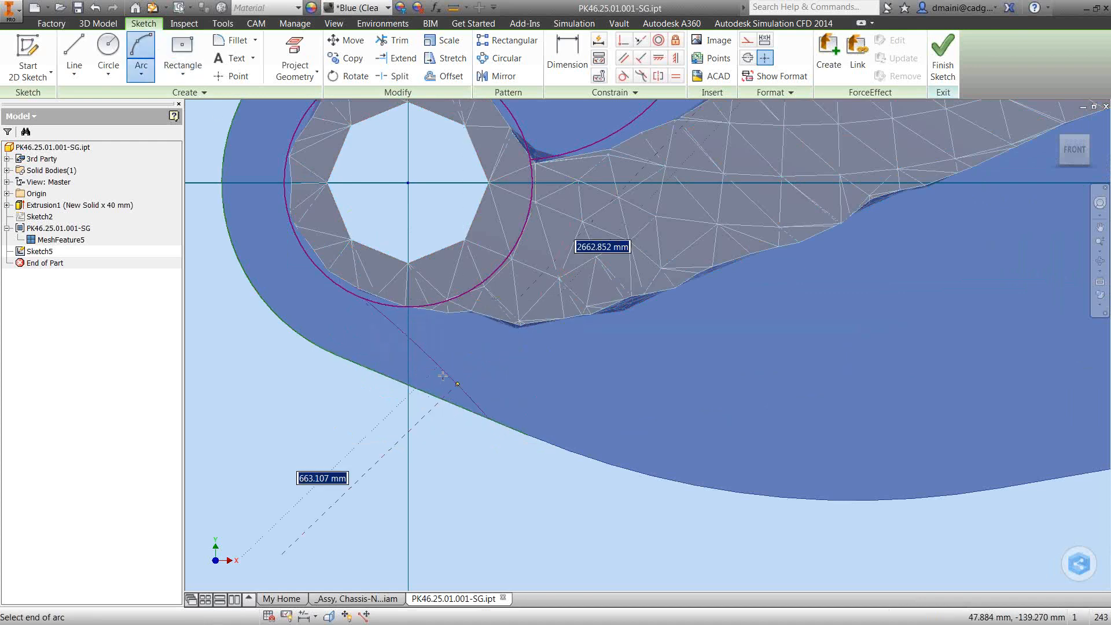
pyautogui.click(443, 364)
pyautogui.moveTo(369, 375); pyautogui.dragTo(378, 408, button='middle')
pyautogui.press('Escape')
# - Apply a tangent constraint between the circle and the lower arc
pyautogui.click(623, 76)
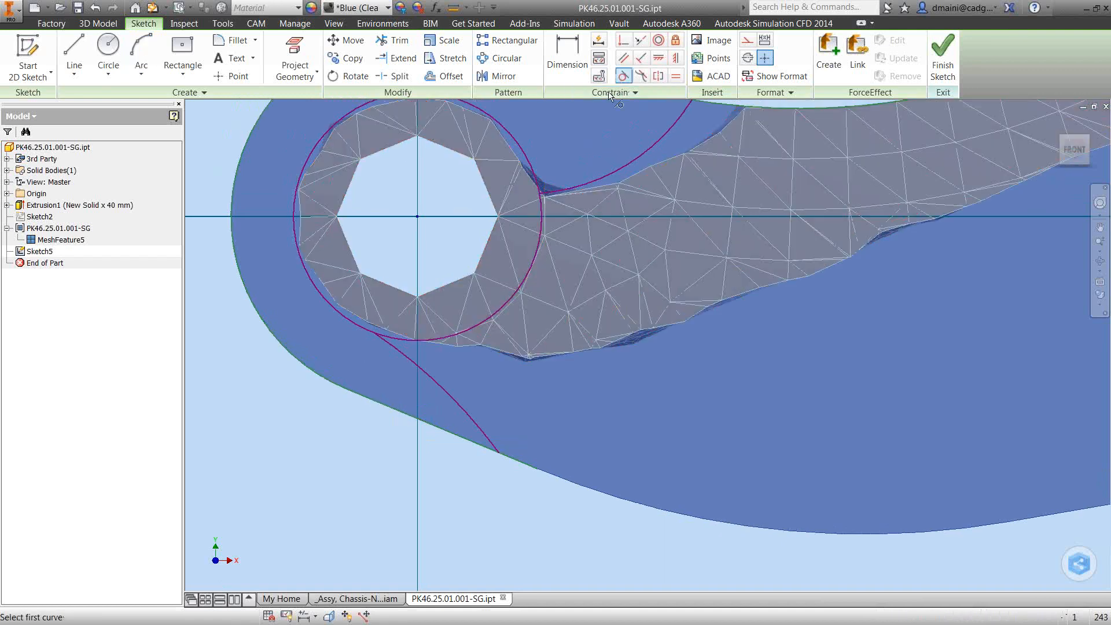
pyautogui.click(347, 320)
pyautogui.click(403, 354)
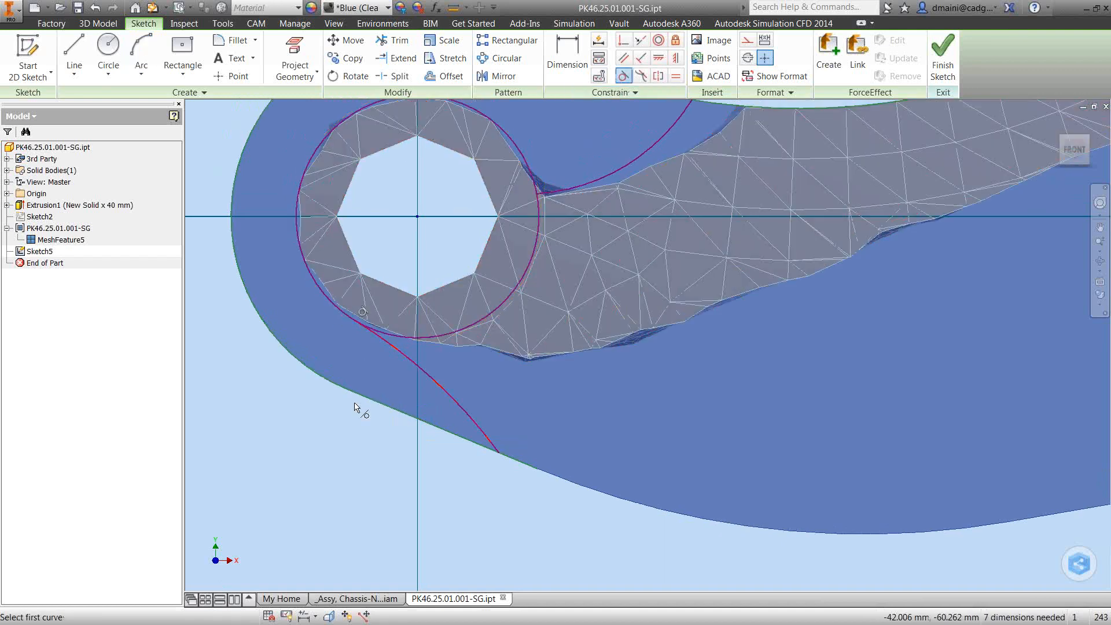
# - Try to add coincident constraints between the outer ends of both arcs and the projected plate edges
pyautogui.scroll(-2, 354, 406)
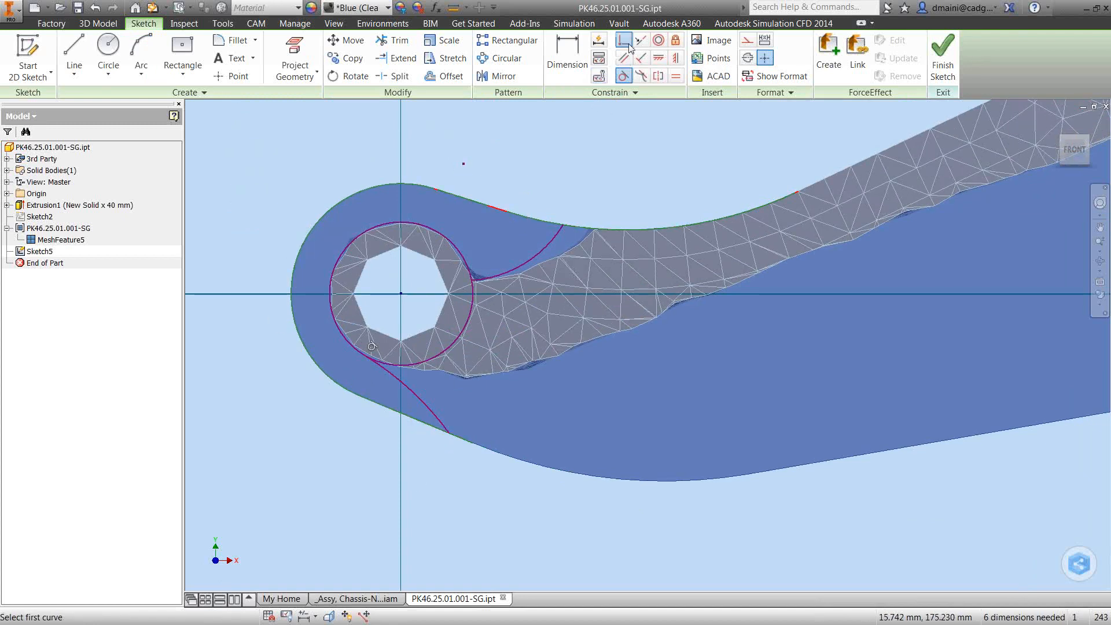
pyautogui.click(564, 224)
pyautogui.click(550, 223)
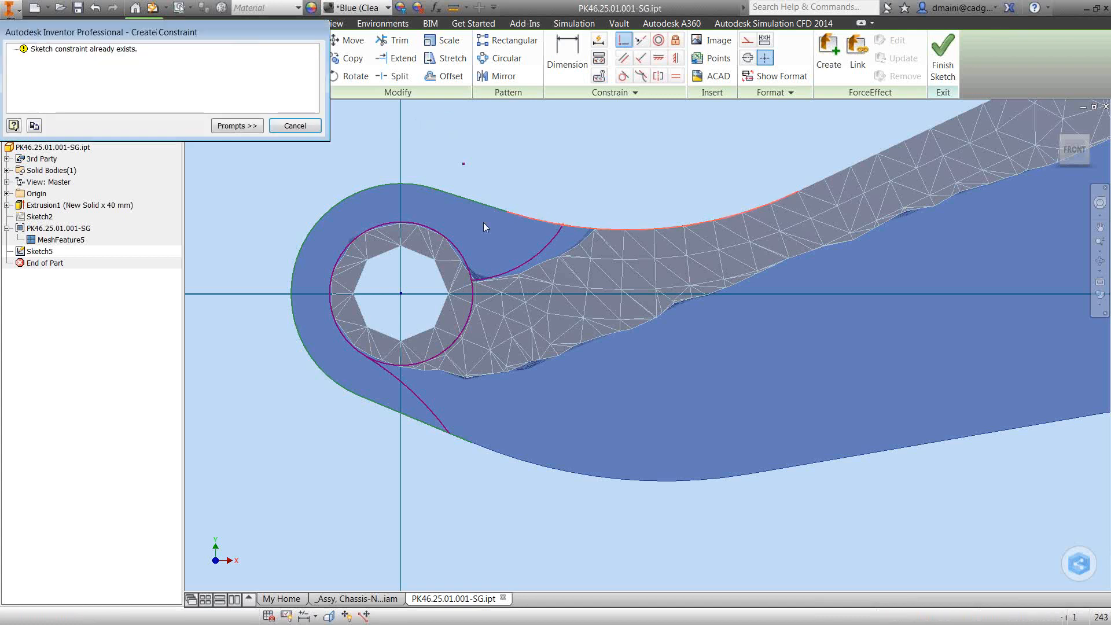
pyautogui.click(295, 126)
pyautogui.click(447, 437)
pyautogui.click(434, 431)
pyautogui.click(295, 125)
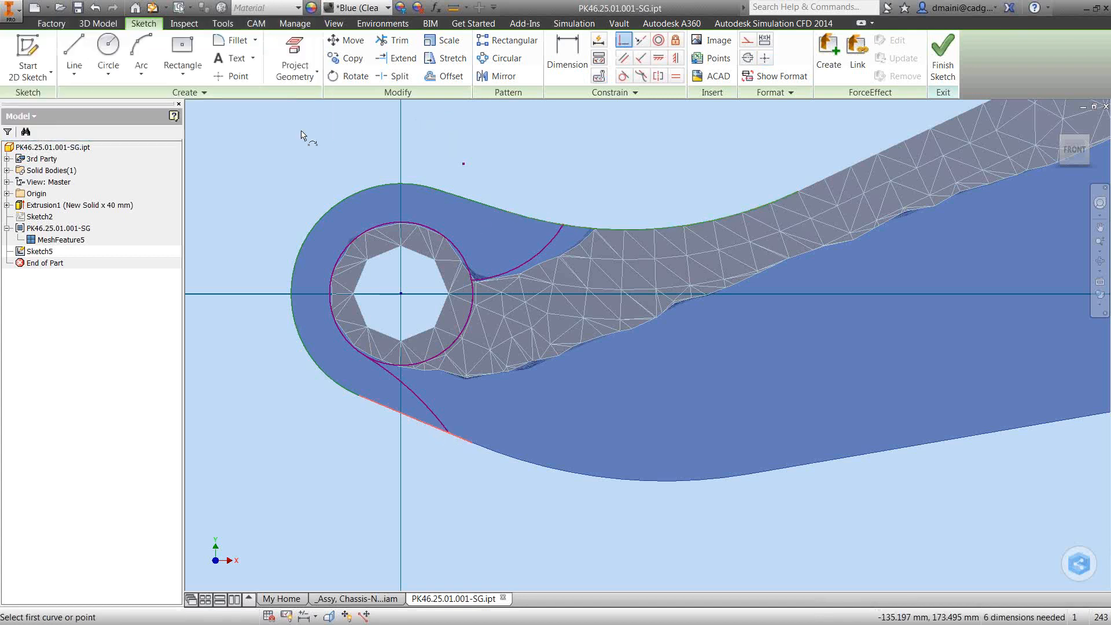
# - Try to cut the closed region around the left-end boss through all of the plate with Extrude
pyautogui.click(92, 23)
pyautogui.click(122, 49)
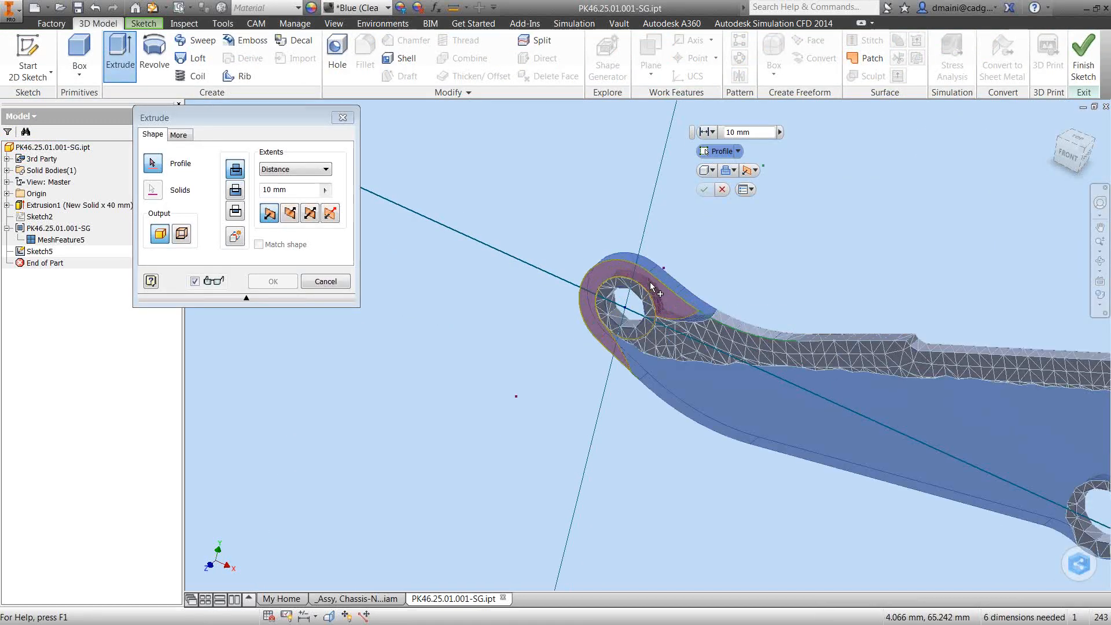
pyautogui.click(234, 190)
pyautogui.click(295, 169)
pyautogui.click(271, 215)
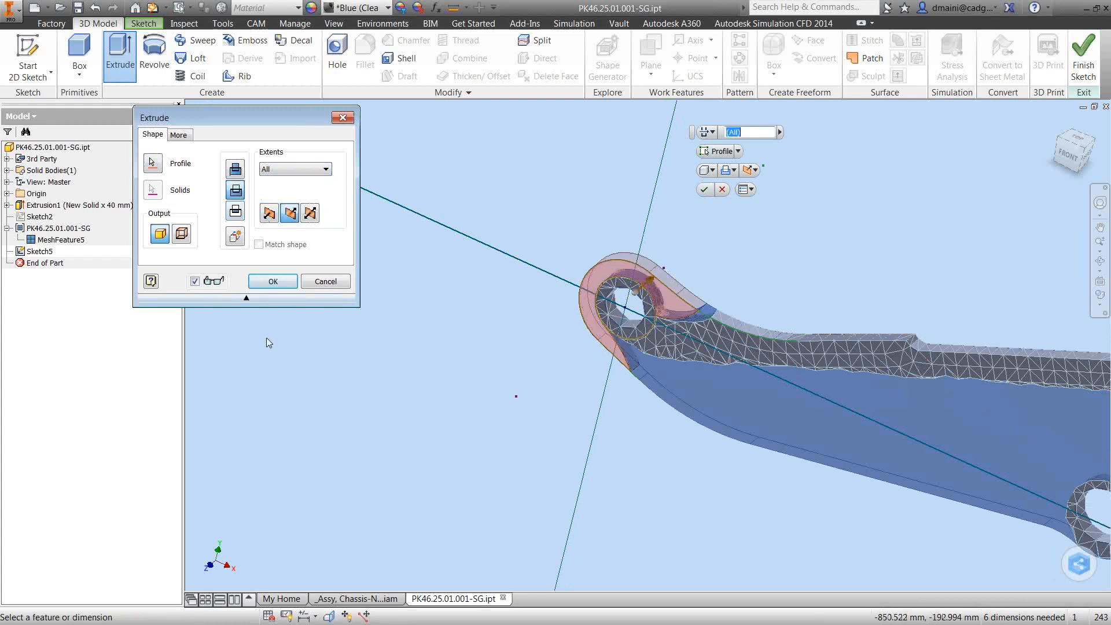
pyautogui.click(273, 282)
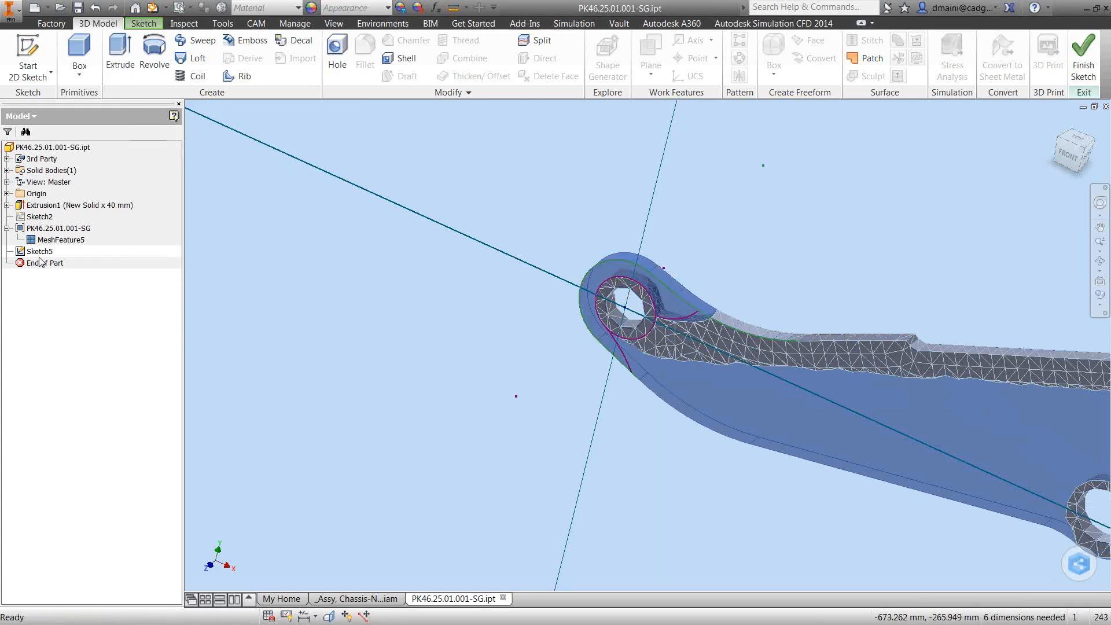
# - Delete the arc running from the circle's lower side to the plate's lower edge
pyautogui.moveTo(709, 437); pyautogui.dragTo(575, 422, button='middle')
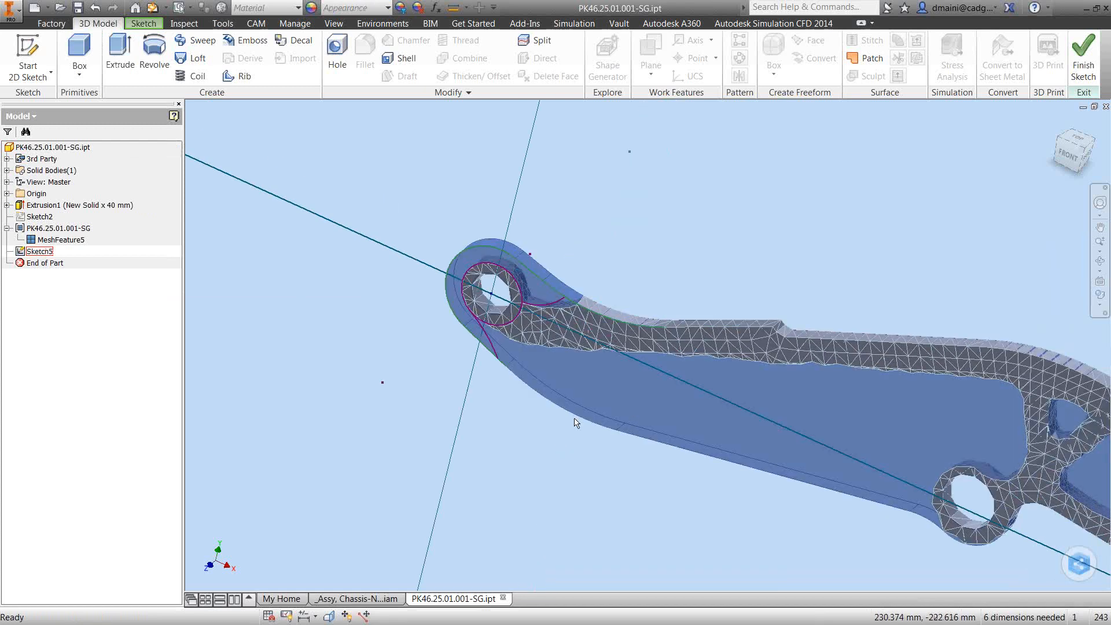
pyautogui.click(1067, 165)
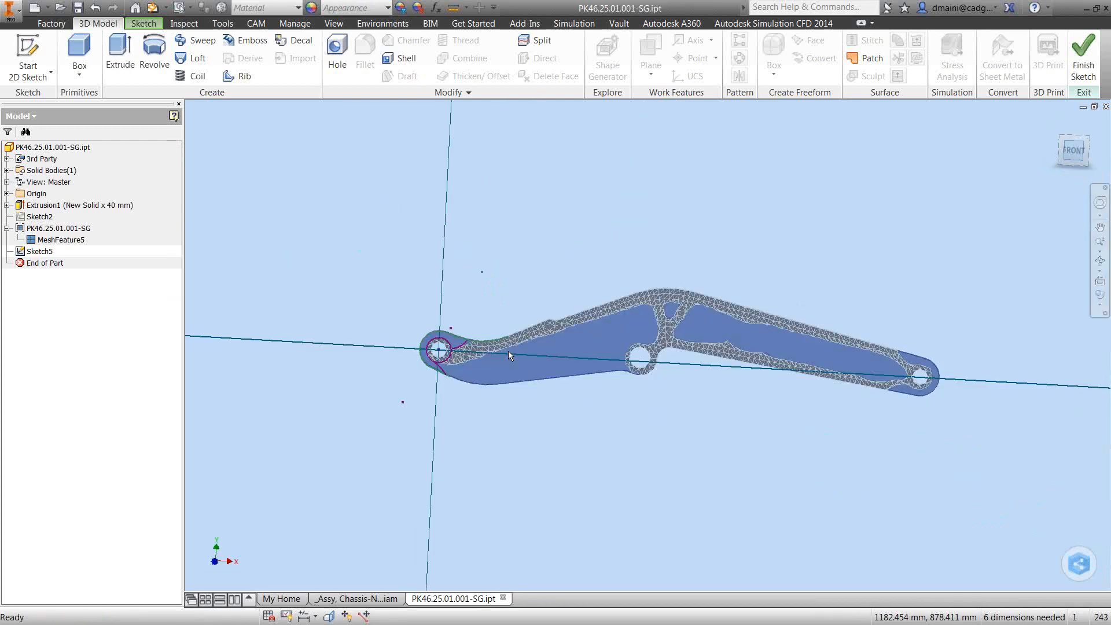
pyautogui.scroll(4, 438, 383)
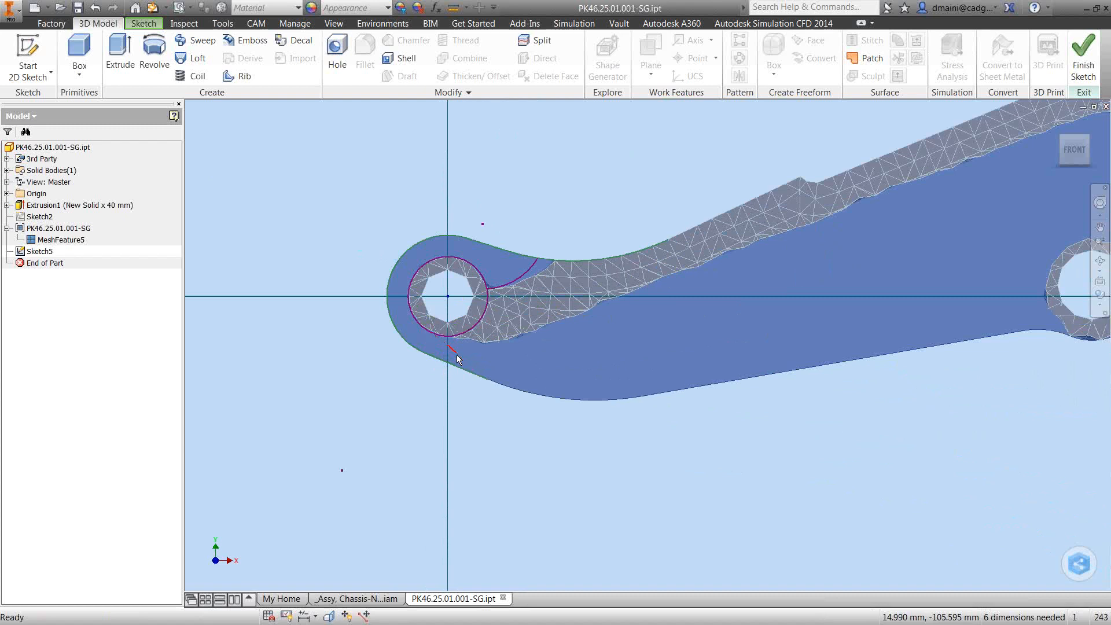
# - Draw a three-point arc of about 502 mm radius from the circle's lower side into the plate below the mesh
pyautogui.click(144, 23)
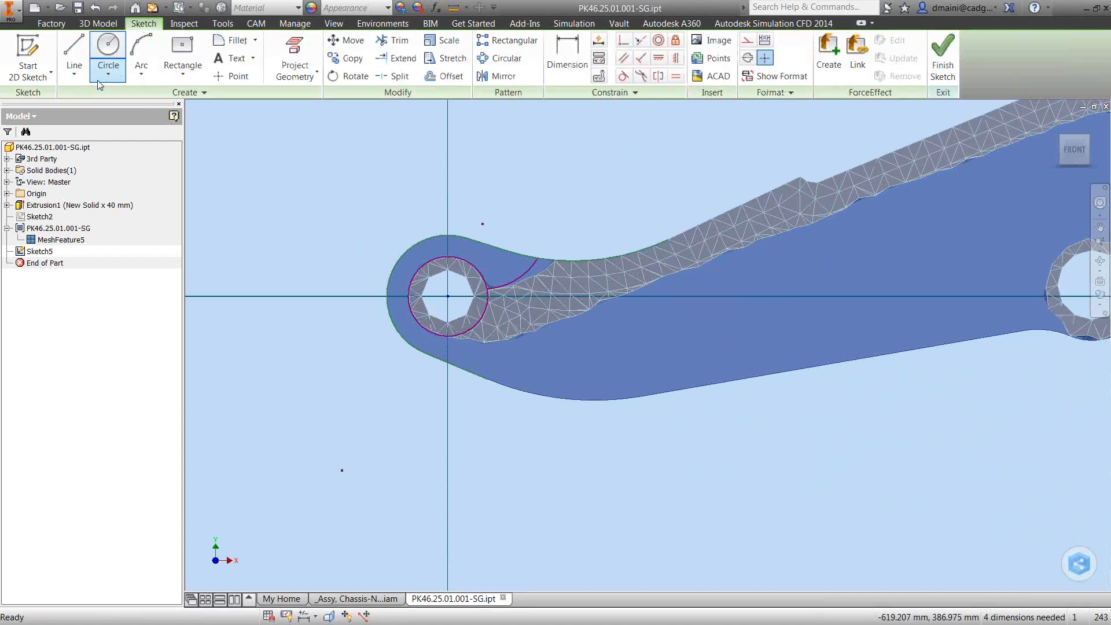
pyautogui.click(142, 73)
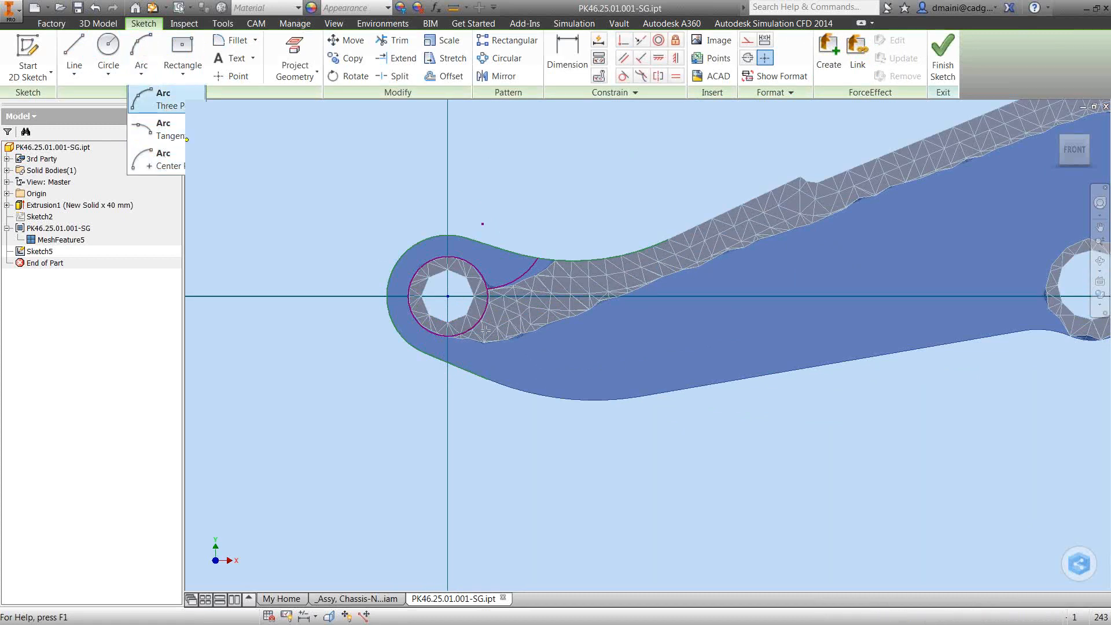
pyautogui.click(167, 99)
pyautogui.scroll(5, 460, 341)
pyautogui.click(411, 317)
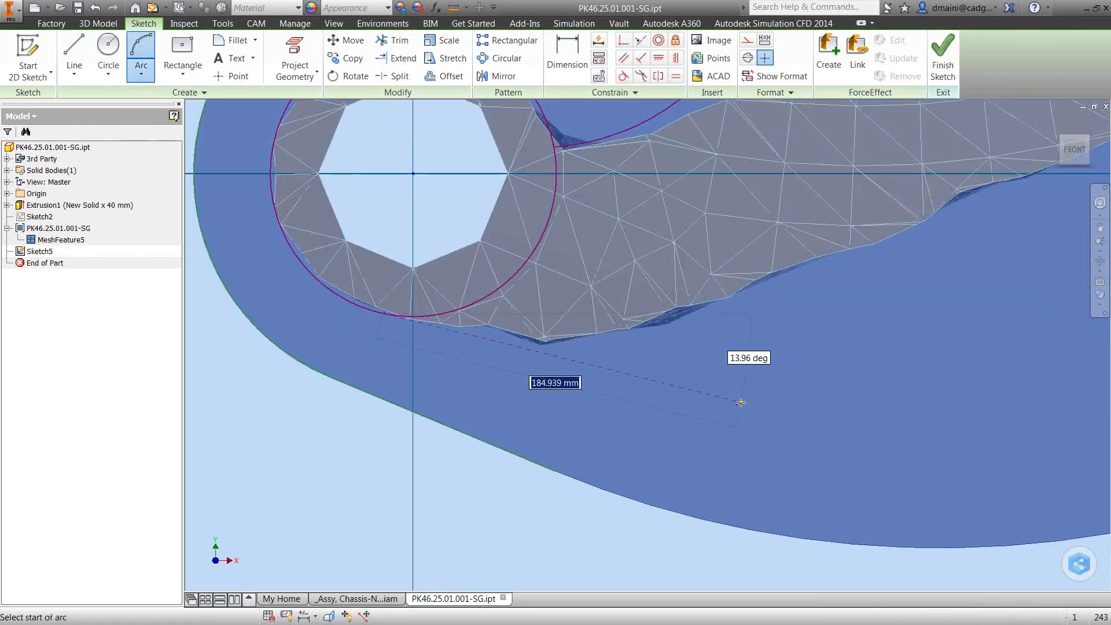
pyautogui.click(742, 402)
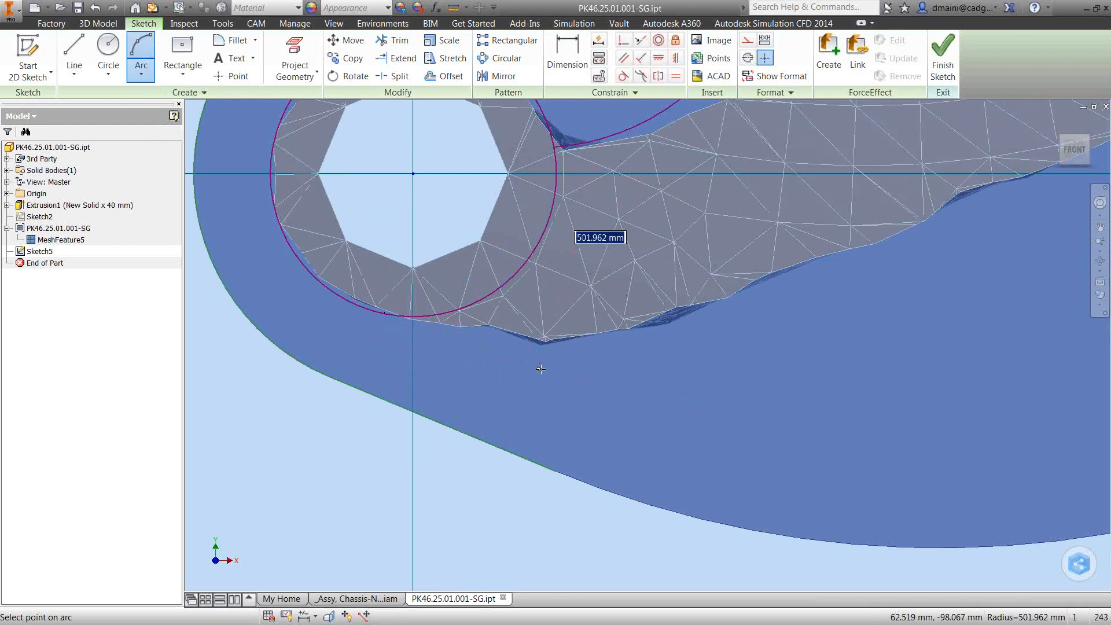
pyautogui.click(540, 368)
pyautogui.press('l')
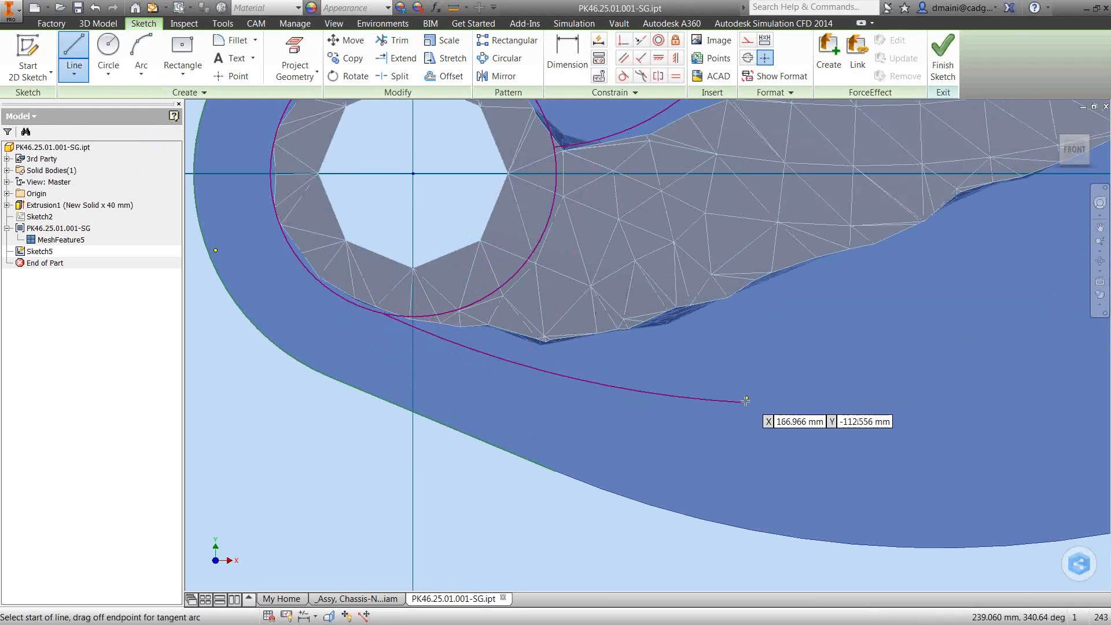
pyautogui.moveTo(743, 402)
pyautogui.mouseDown()
pyautogui.moveTo(866, 379)
pyautogui.moveTo(742, 398)
pyautogui.mouseUp()
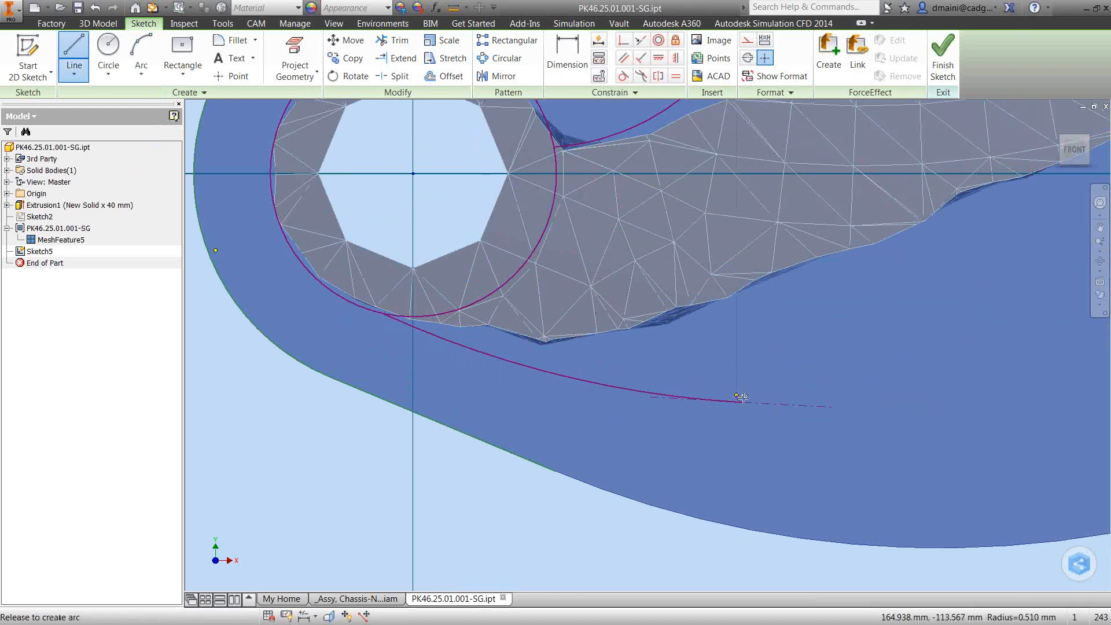
pyautogui.moveTo(842, 409); pyautogui.dragTo(931, 376)
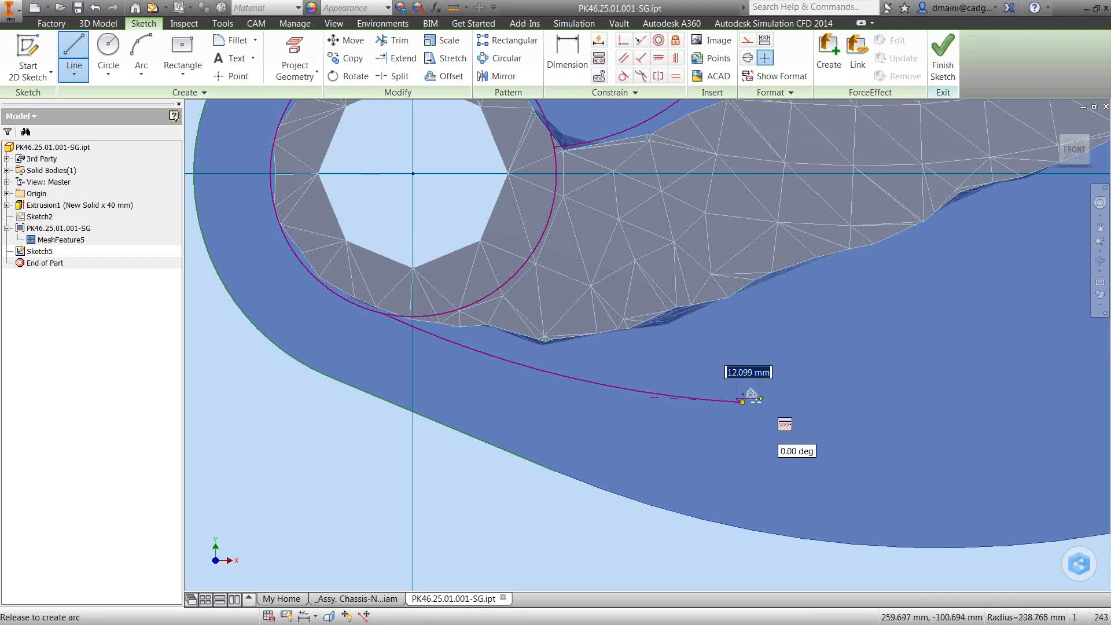
pyautogui.scroll(3, 751, 402)
pyautogui.press('Escape')
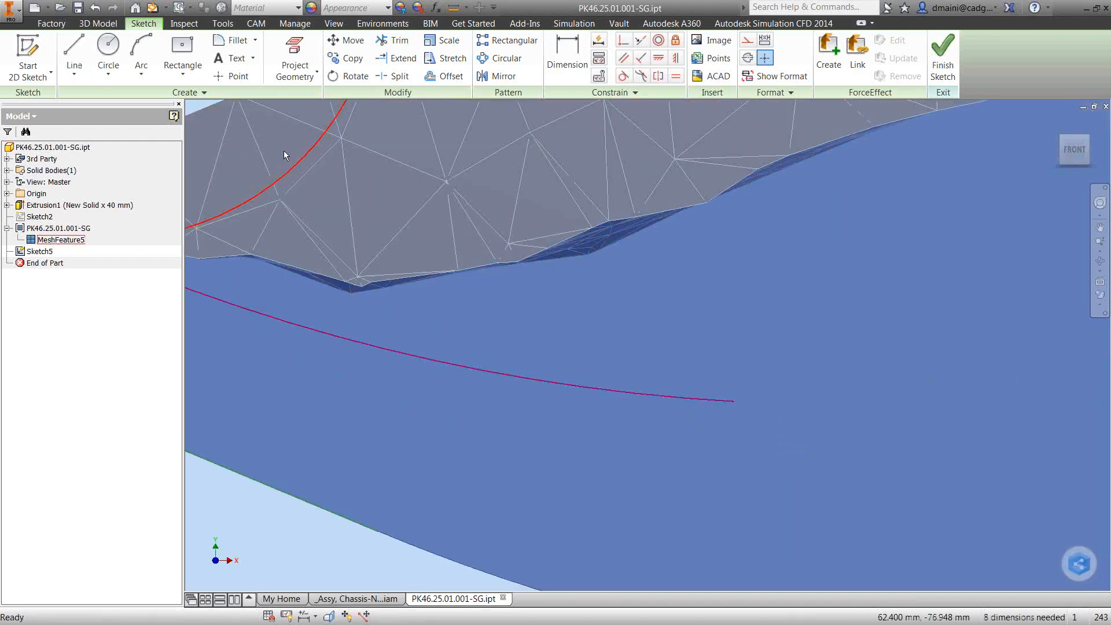
# - Draw a line from the free end of the lower arc to the upper inner corner of the mesh outline, beside the triangular pocket
pyautogui.click(74, 49)
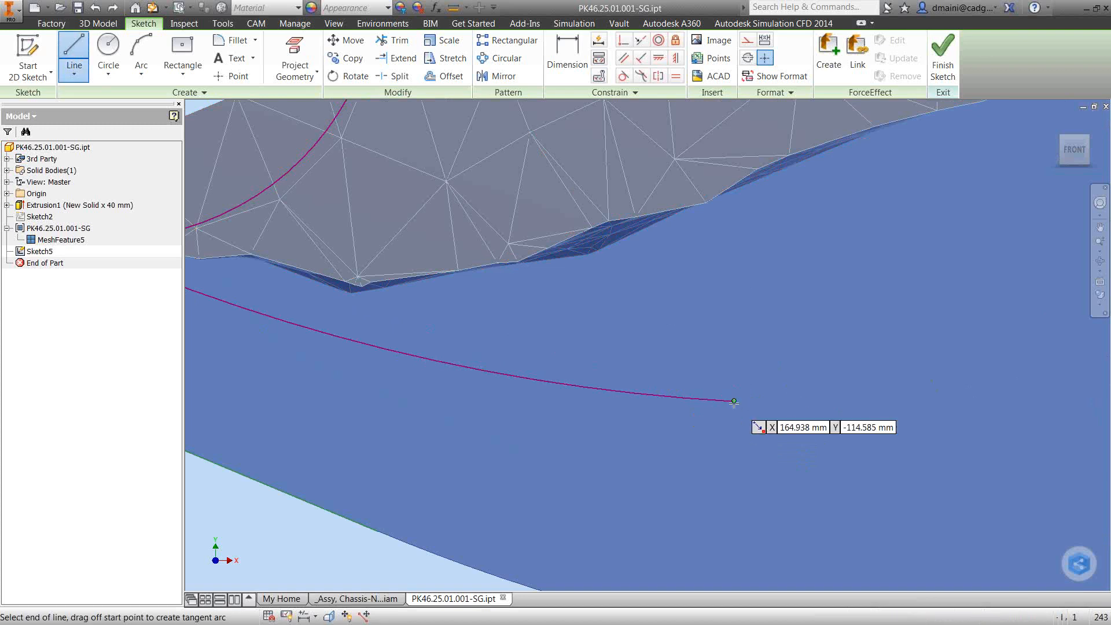
pyautogui.click(733, 402)
pyautogui.scroll(-8, 751, 399)
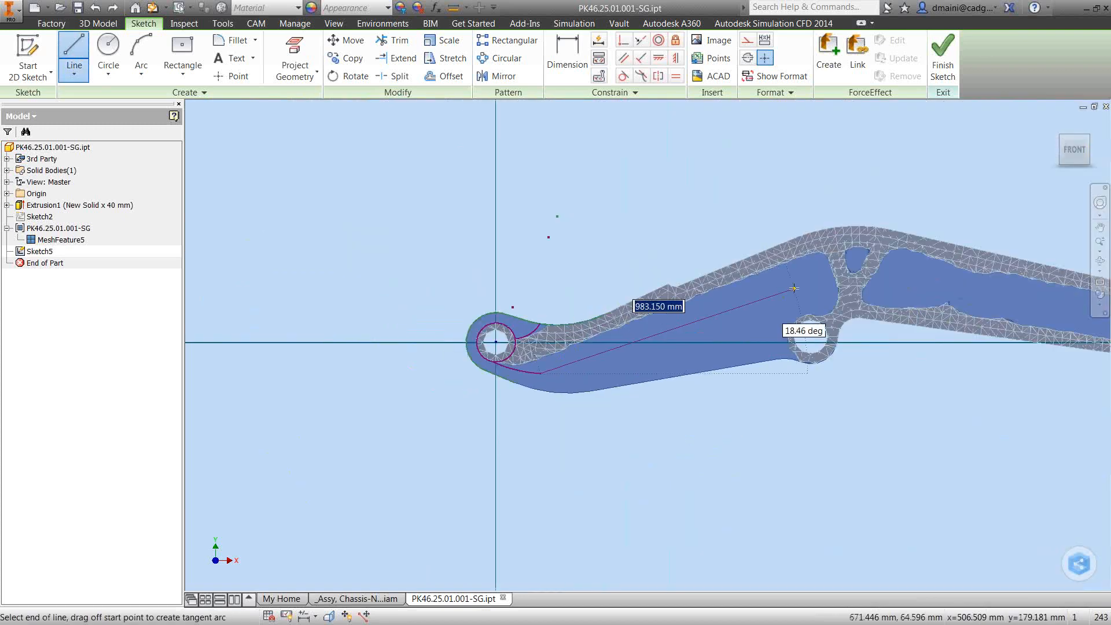
pyautogui.click(815, 261)
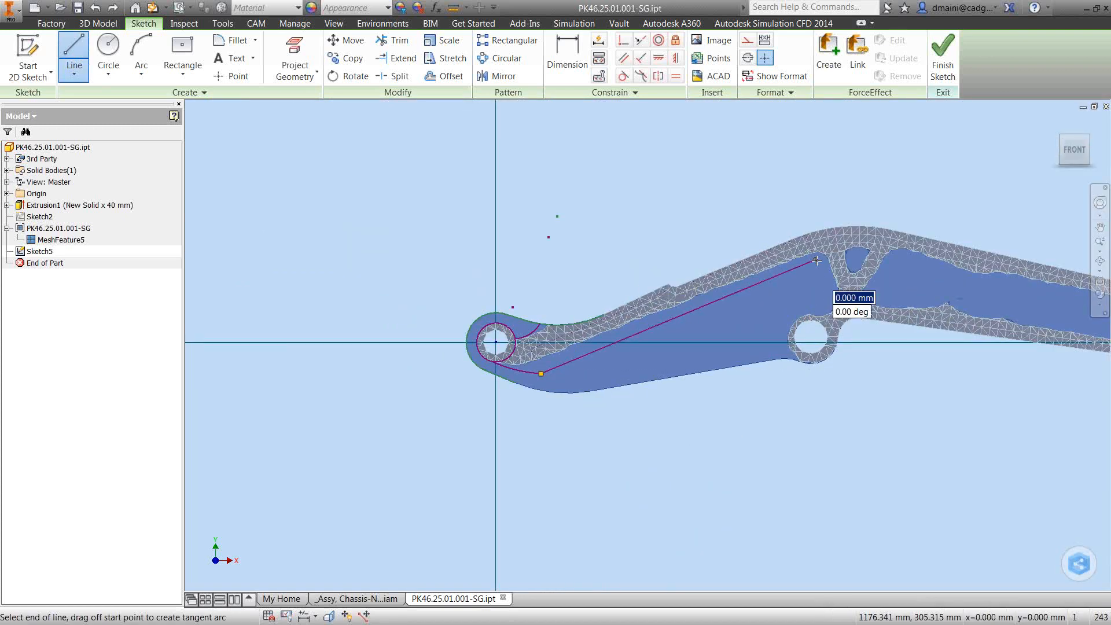
# - Continue the profile with tangent arcs and lines along the mesh and around the middle boss, ending at the plate's lower edge
pyautogui.scroll(5, 816, 260)
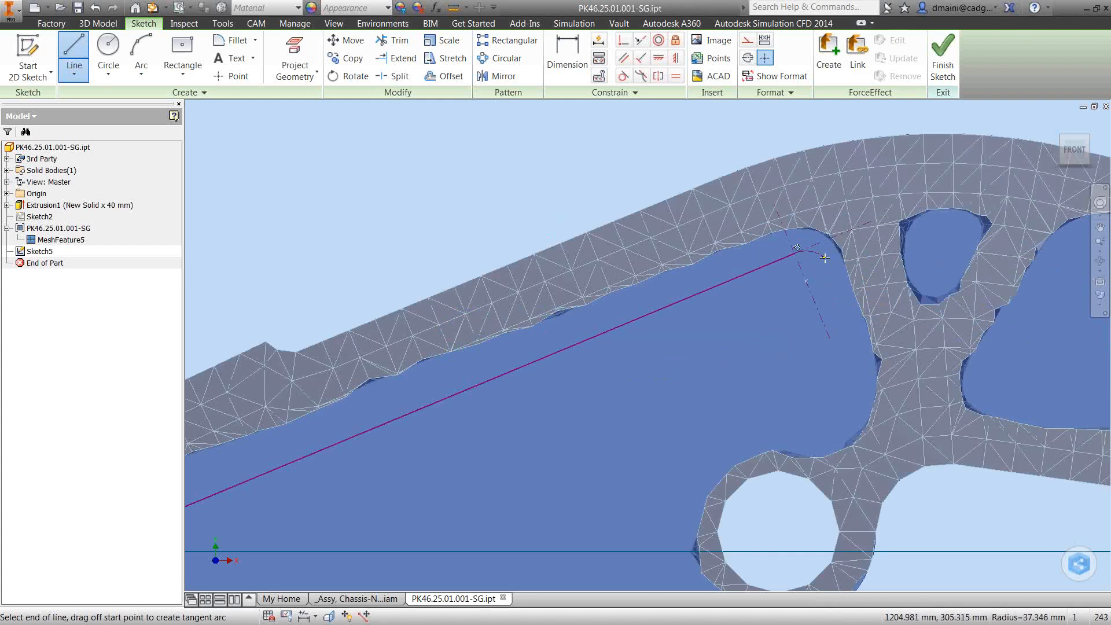
pyautogui.moveTo(794, 252); pyautogui.dragTo(837, 275)
pyautogui.click(865, 372)
pyautogui.moveTo(865, 372)
pyautogui.mouseDown()
pyautogui.moveTo(831, 418)
pyautogui.moveTo(835, 435)
pyautogui.moveTo(778, 440)
pyautogui.moveTo(673, 552)
pyautogui.mouseUp()
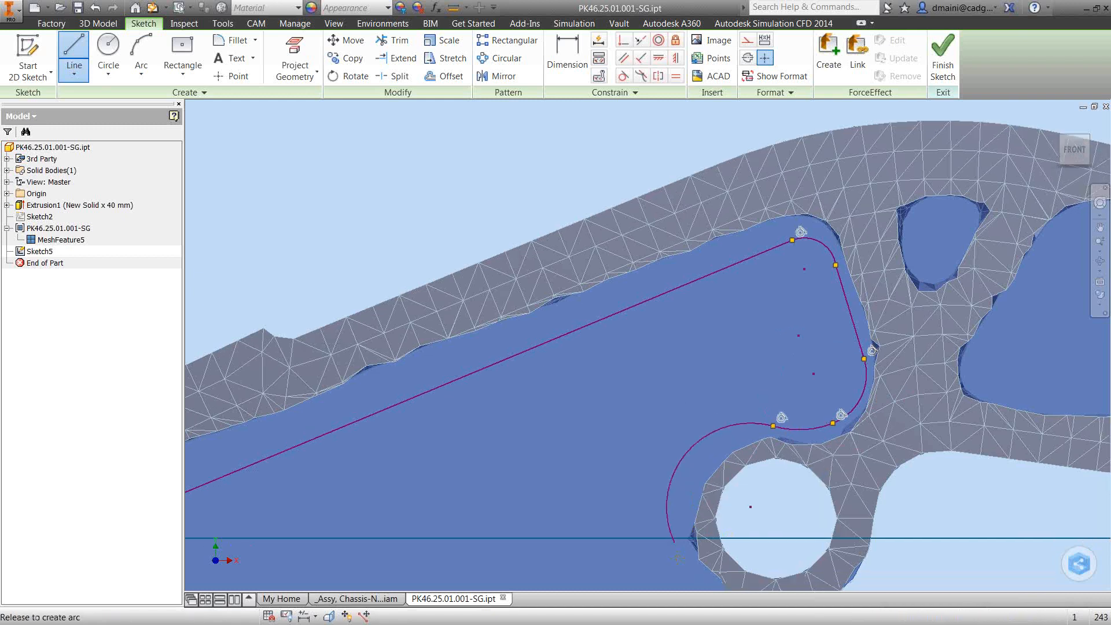
pyautogui.moveTo(672, 552); pyautogui.dragTo(626, 367, button='middle')
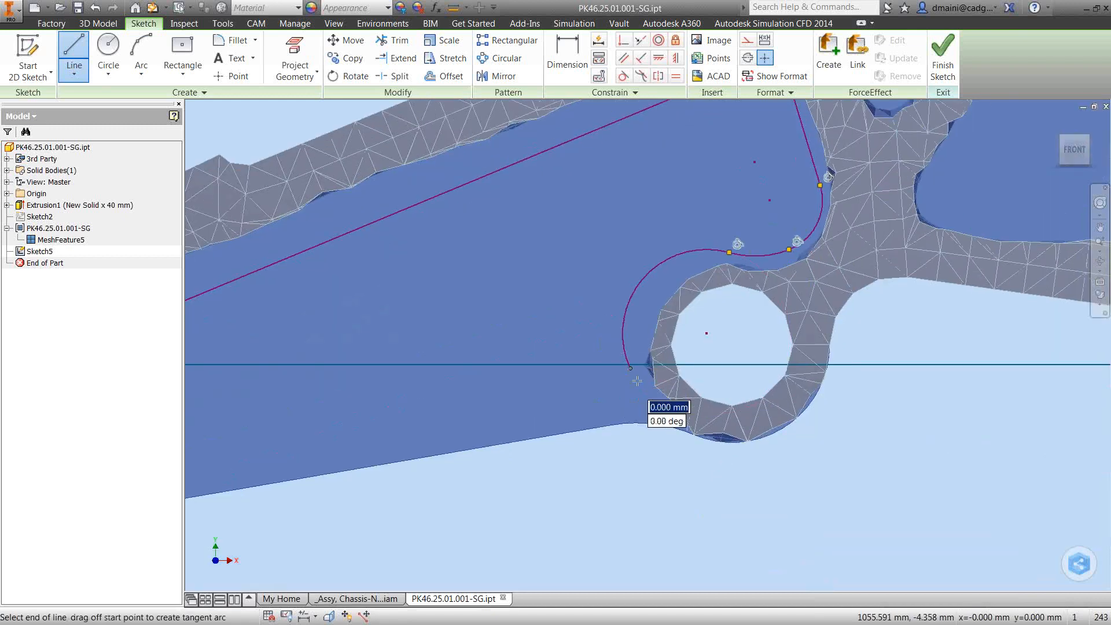
pyautogui.click(669, 427)
pyautogui.rightClick(637, 432)
pyautogui.click(677, 431)
# - Project the plate's lower edges between the left end and the middle boss into the sketch
pyautogui.click(295, 58)
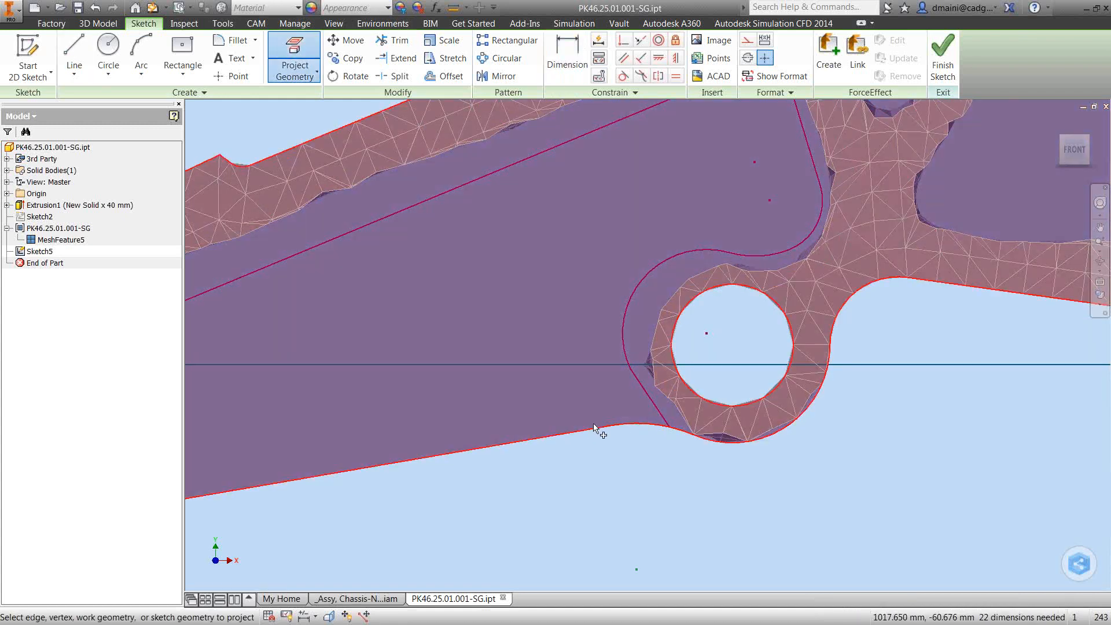
pyautogui.click(594, 429)
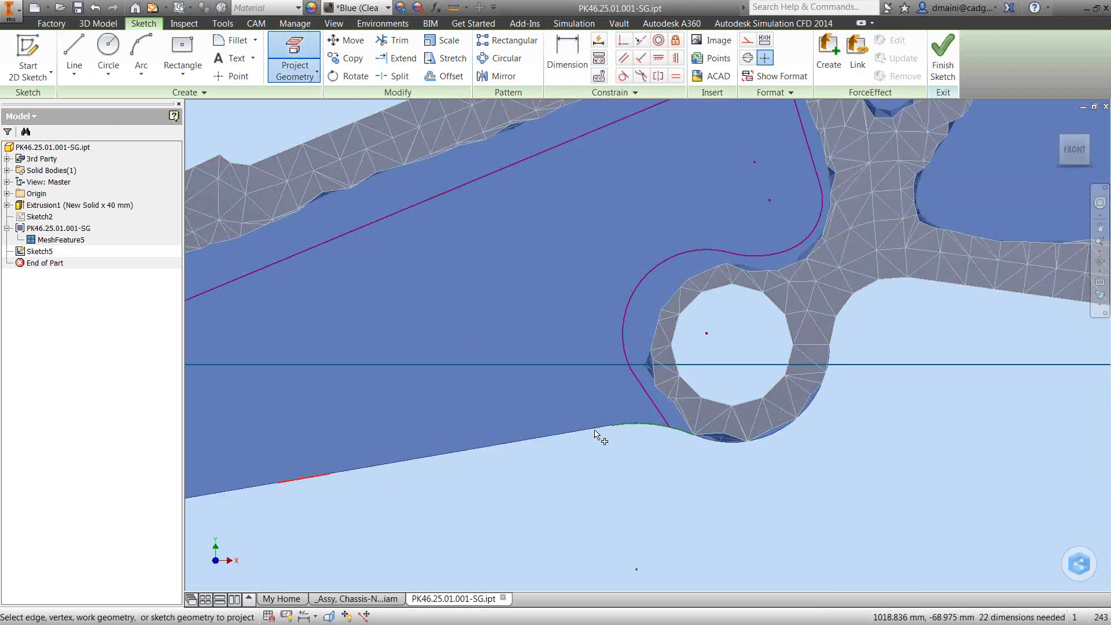
pyautogui.click(592, 432)
pyautogui.moveTo(588, 434); pyautogui.dragTo(853, 432, button='middle')
pyautogui.moveTo(383, 505); pyautogui.dragTo(709, 444, button='middle')
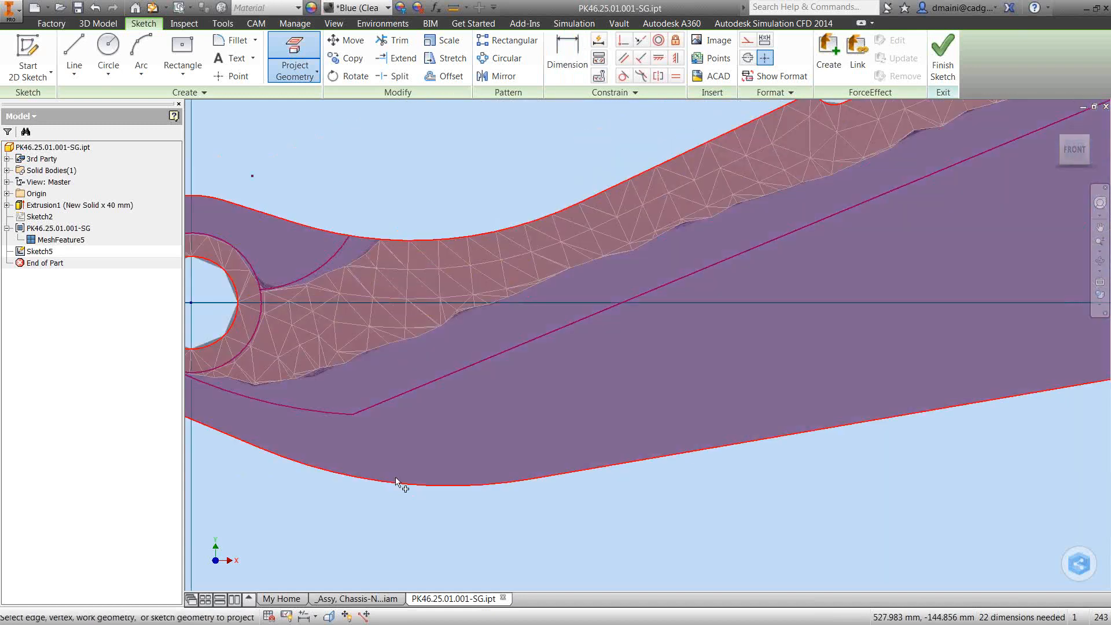
pyautogui.scroll(-3, 415, 495)
pyautogui.moveTo(448, 507); pyautogui.dragTo(345, 476, button='middle')
# - Add a coincident constraint between the profile's end beside the middle boss and the projected lower edge
pyautogui.click(624, 41)
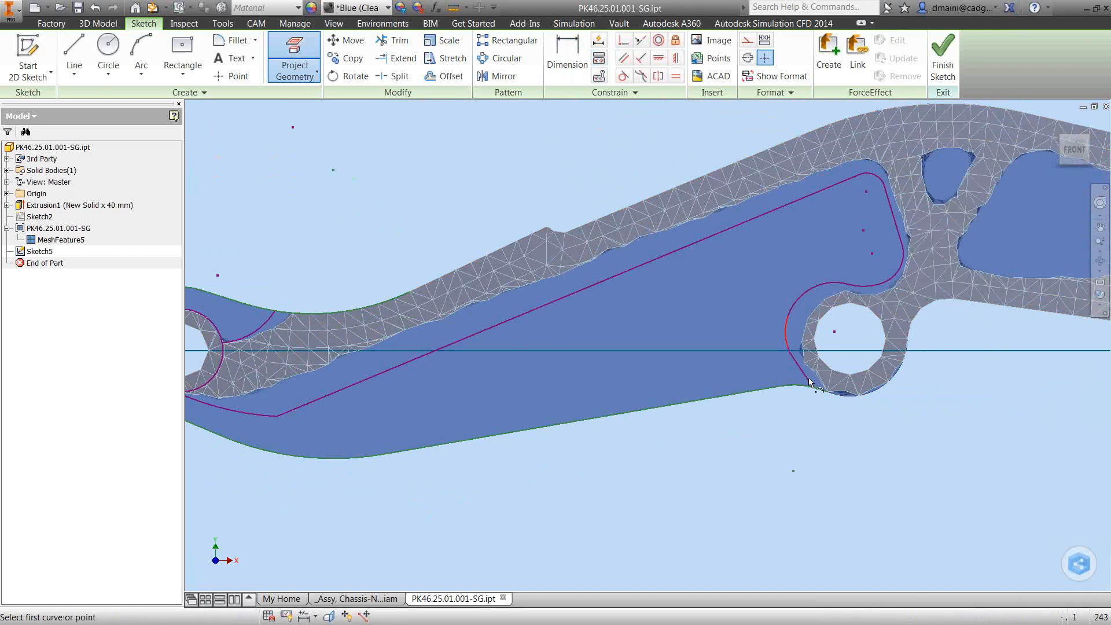
pyautogui.scroll(5, 805, 391)
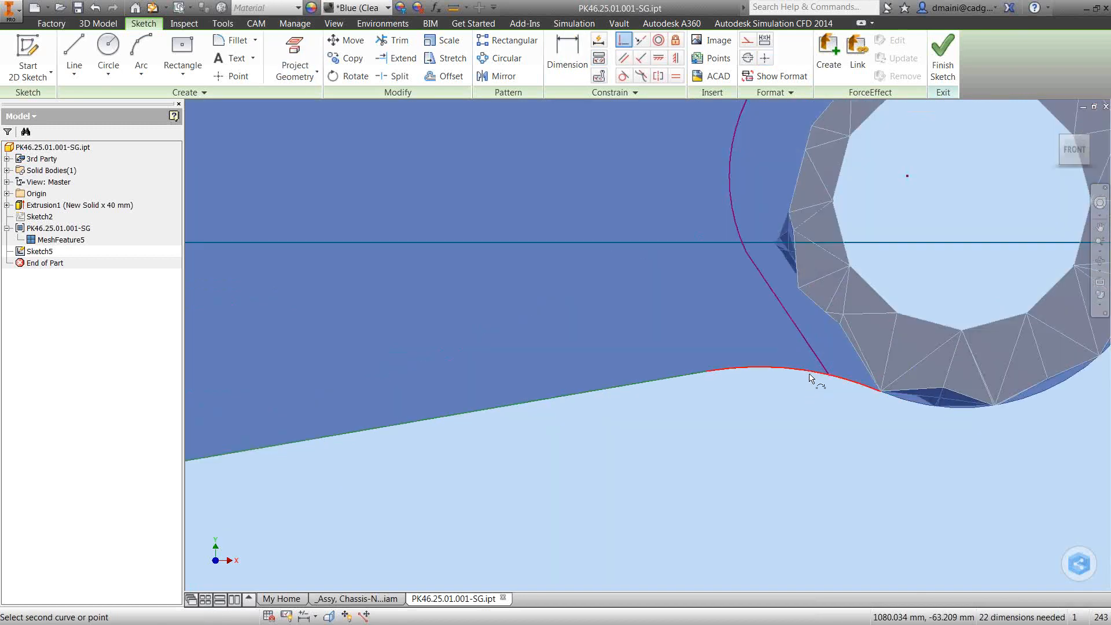
pyautogui.click(809, 374)
pyautogui.scroll(-5, 783, 396)
pyautogui.rightClick(773, 398)
pyautogui.click(812, 404)
pyautogui.press('Escape')
# - Cut the large lower region and the region around the left boss with an Extrude set to All
pyautogui.click(101, 23)
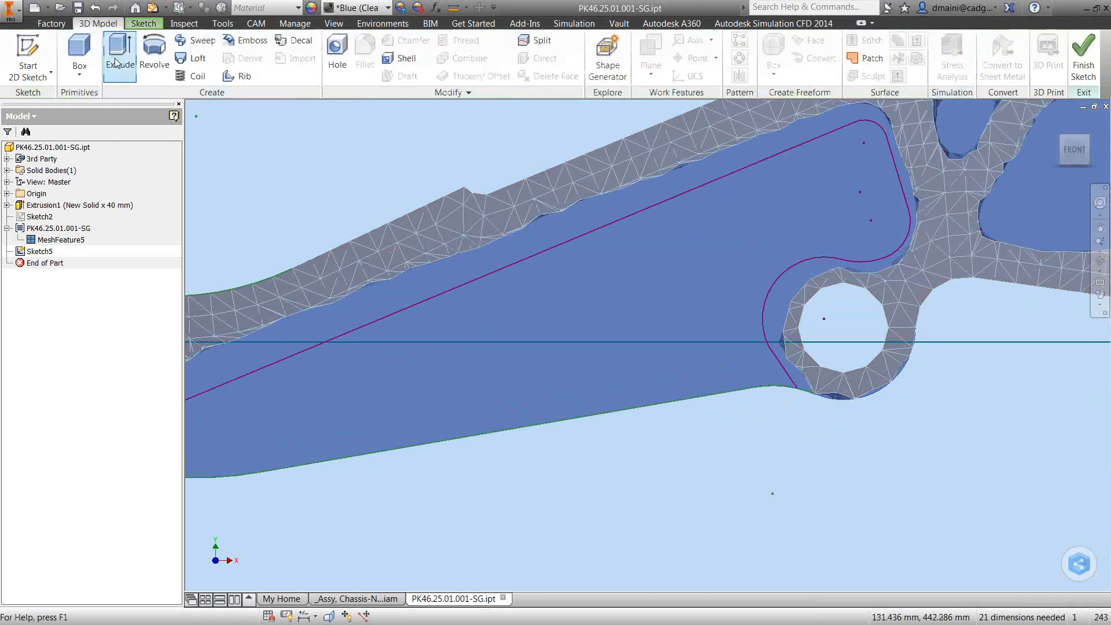
pyautogui.click(120, 58)
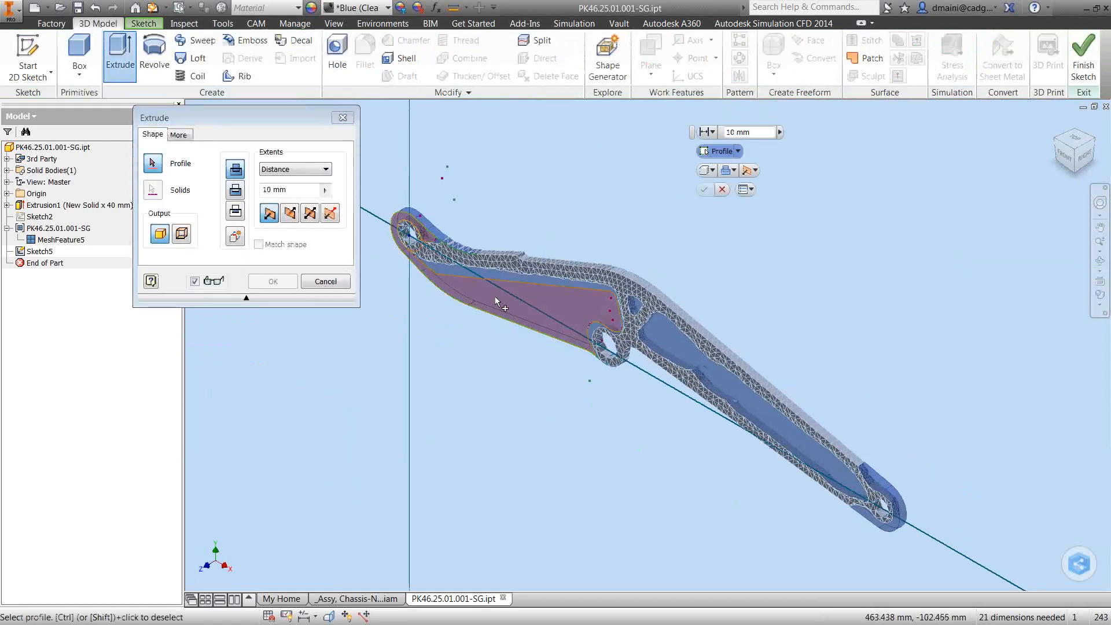
pyautogui.click(424, 236)
pyautogui.click(293, 169)
pyautogui.click(272, 217)
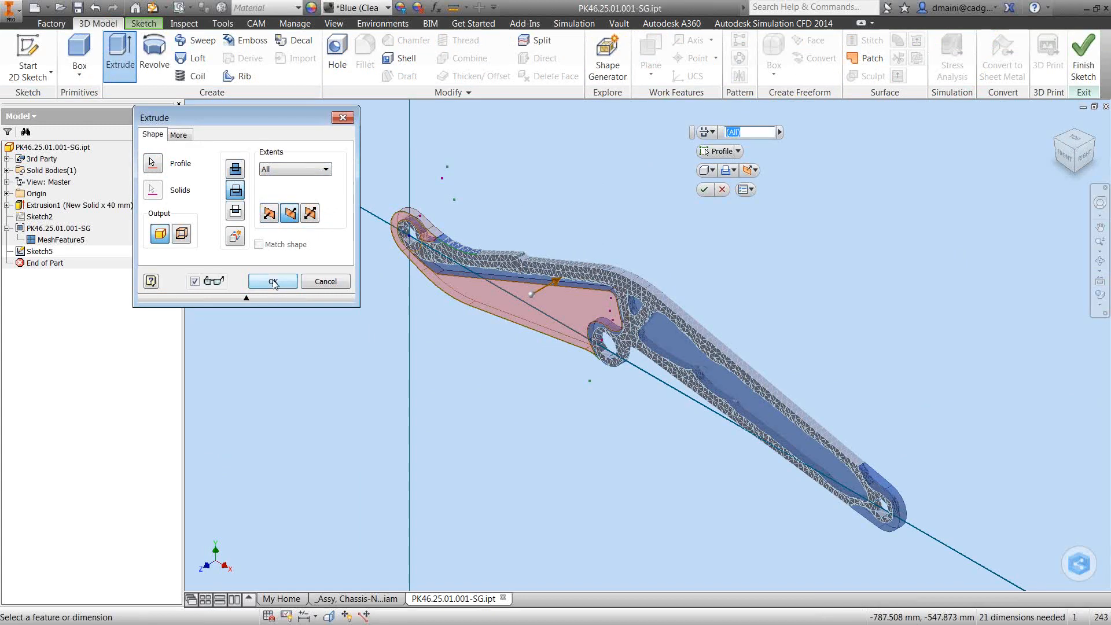
pyautogui.click(274, 283)
# - Fillet the sharp lower corner edge near the left boss with a 268.750 mm radius
pyautogui.scroll(3, 514, 332)
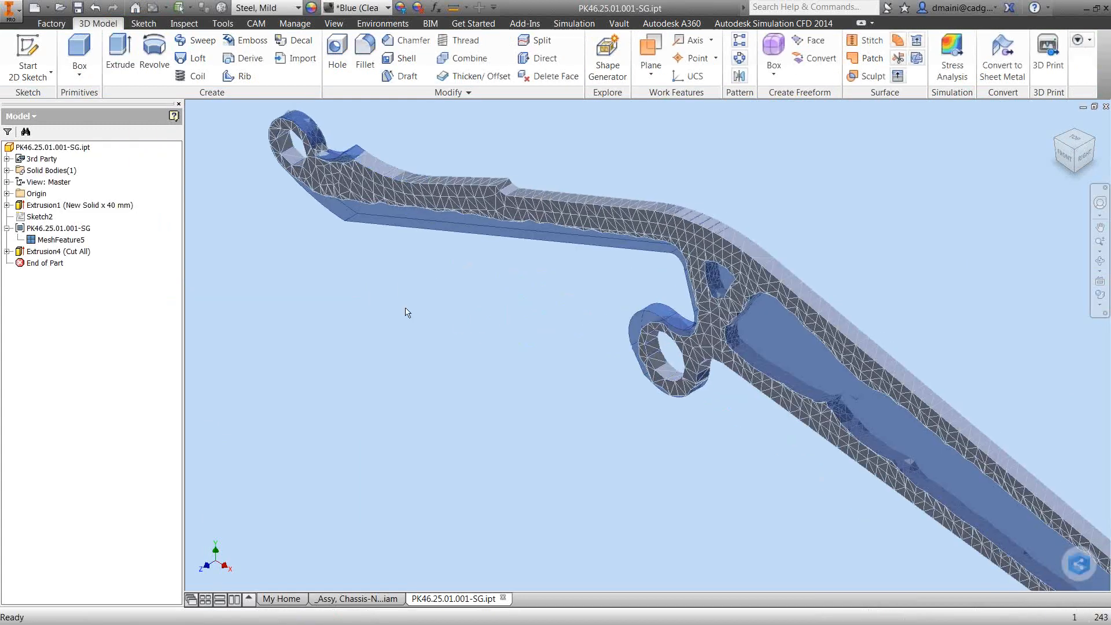
pyautogui.keyDown('shift'); pyautogui.moveTo(415, 304); pyautogui.dragTo(430, 254, button='middle'); pyautogui.keyUp('shift')
pyautogui.moveTo(430, 254); pyautogui.dragTo(451, 355, button='middle')
pyautogui.click(377, 282)
pyautogui.click(390, 272)
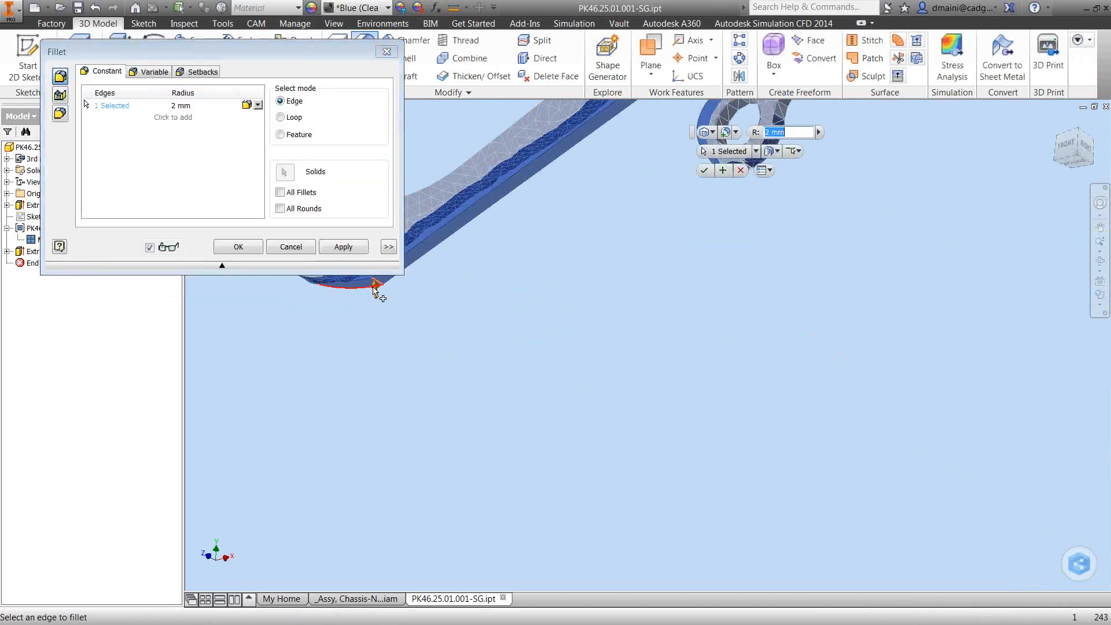
pyautogui.moveTo(376, 289); pyautogui.dragTo(376, 293)
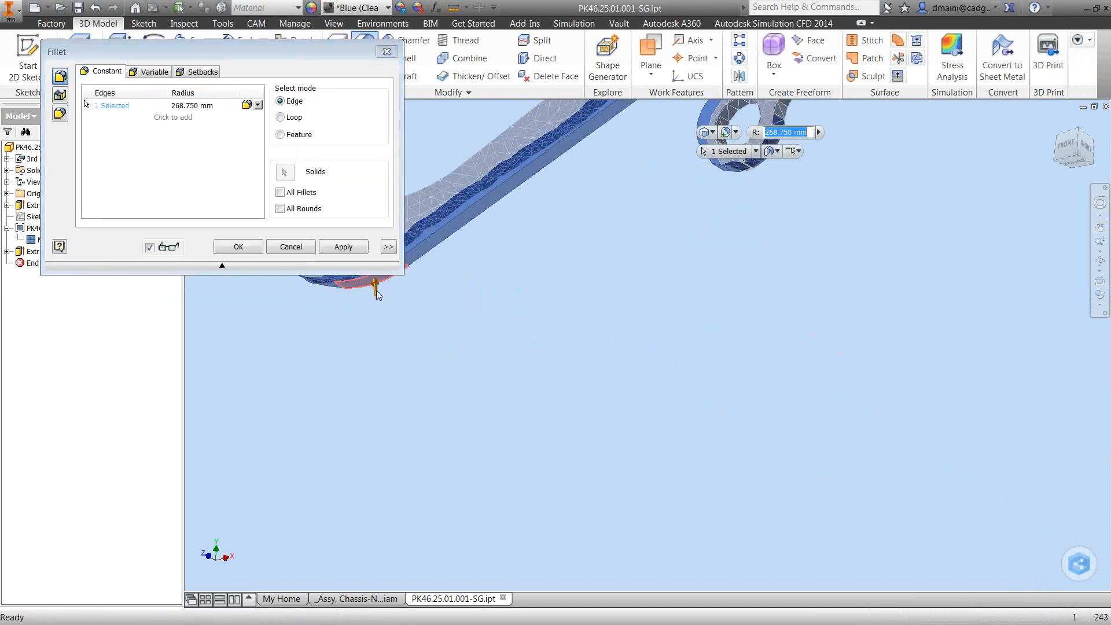
pyautogui.click(238, 246)
# - Start a new sketch on the front face of the plate
pyautogui.scroll(-3, 471, 310)
pyautogui.keyDown('shift'); pyautogui.moveTo(530, 354); pyautogui.dragTo(693, 296, button='middle'); pyautogui.keyUp('shift')
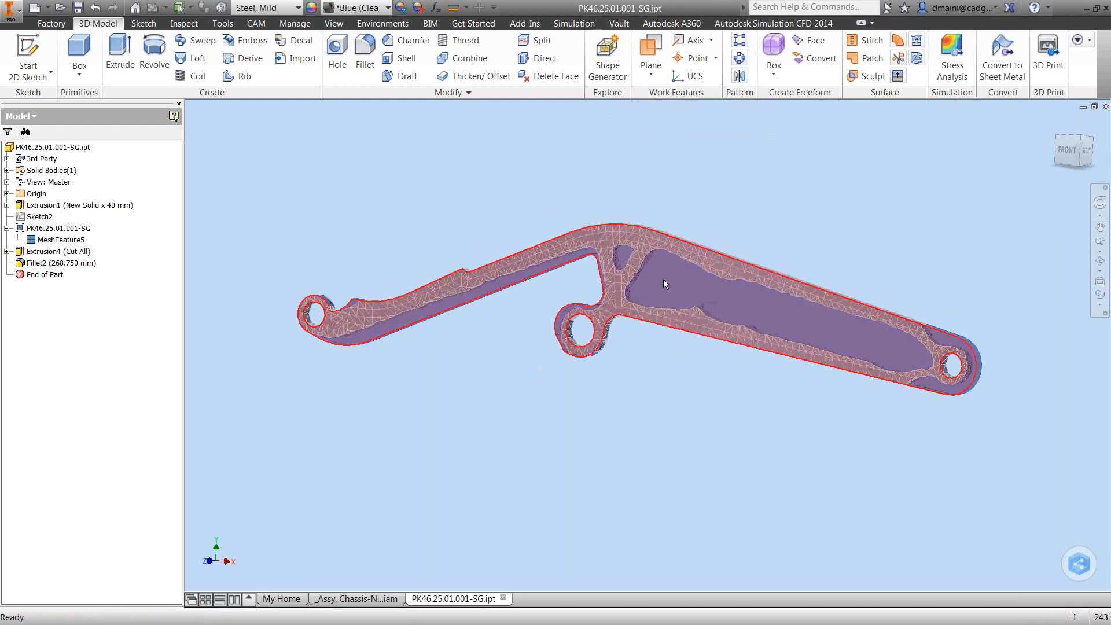
pyautogui.hotkey('alt', 'Tab')
pyautogui.hotkey('alt', 'Tab')
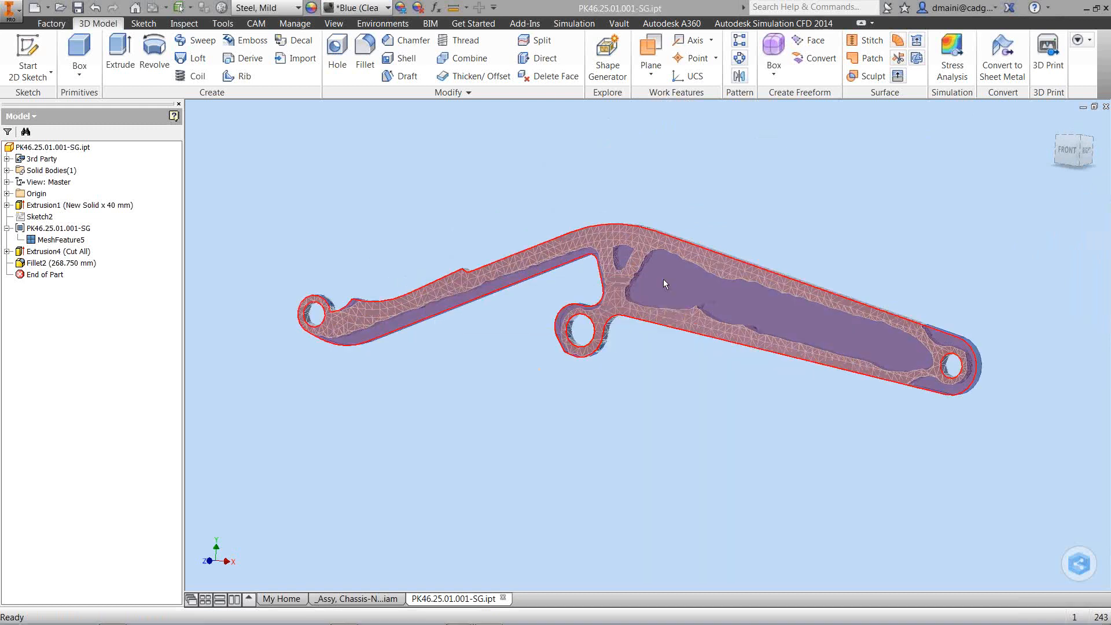
pyautogui.click(669, 275)
pyautogui.click(720, 267)
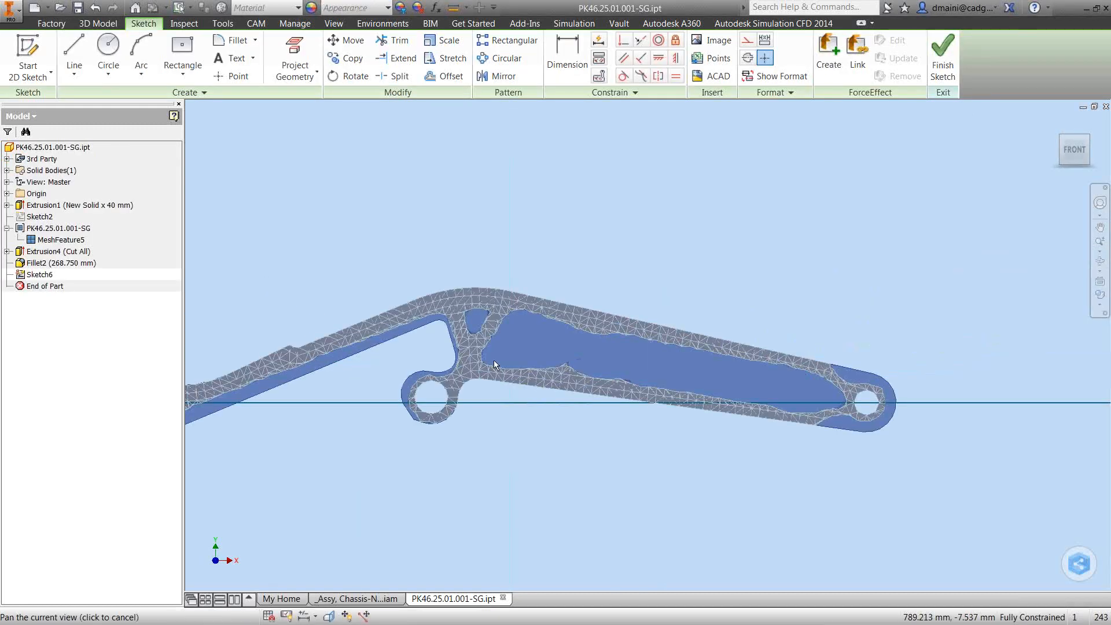
# - Sketch a closed polygon of lines inside the mesh's small opening above the middle boss
pyautogui.scroll(3, 461, 347)
pyautogui.press('l')
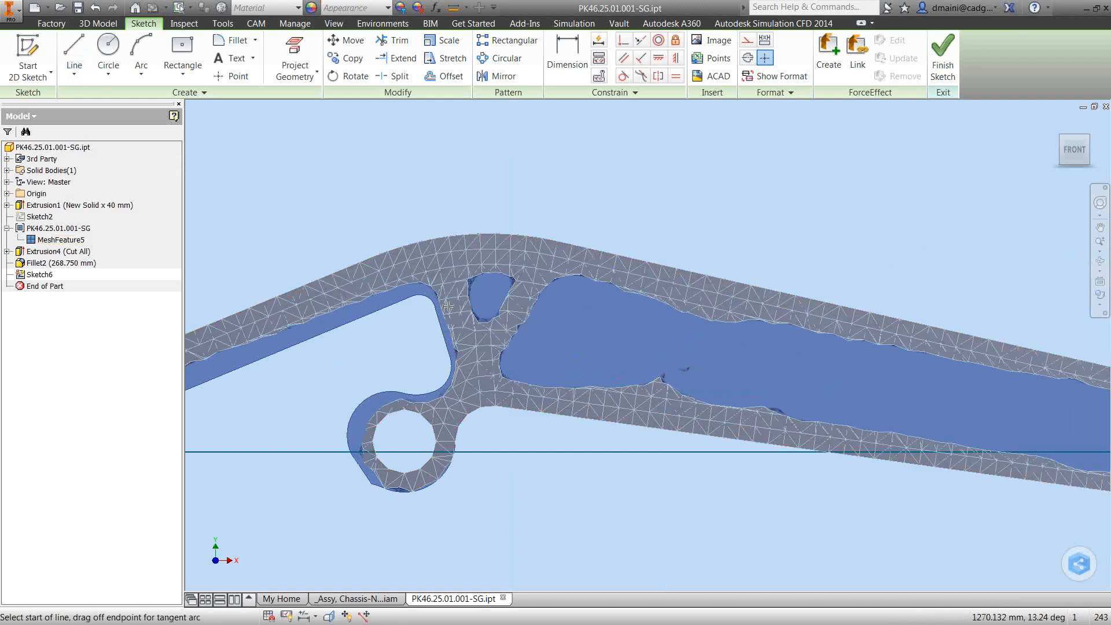
pyautogui.scroll(3, 448, 306)
pyautogui.click(500, 261)
pyautogui.click(500, 319)
pyautogui.click(524, 325)
pyautogui.click(559, 273)
pyautogui.click(560, 253)
pyautogui.click(533, 247)
pyautogui.click(500, 261)
pyautogui.rightClick(681, 156)
pyautogui.click(717, 165)
pyautogui.scroll(-2, 515, 265)
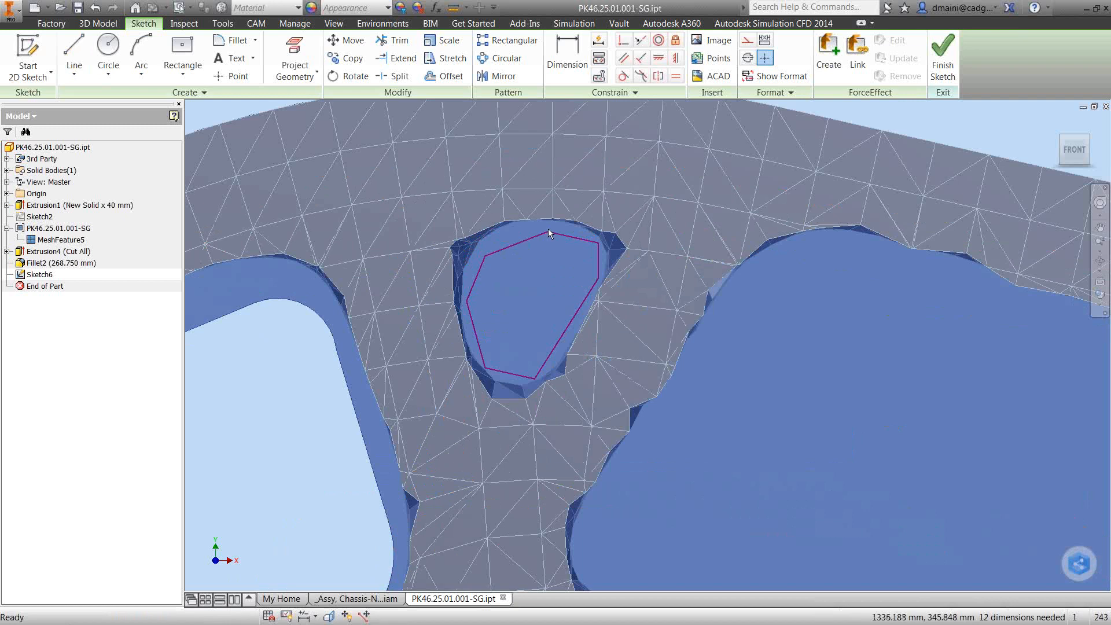
pyautogui.scroll(3, 465, 253)
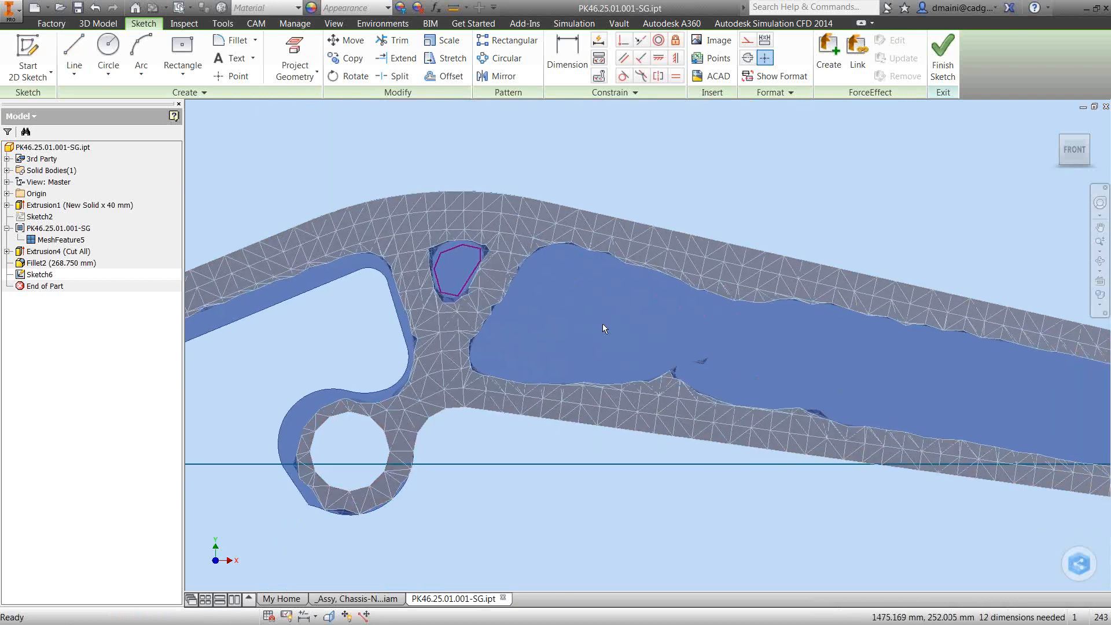
# - Sketch the large opening's long upper line, a short sloping line and a tangent arc beside the right boss
pyautogui.click(73, 55)
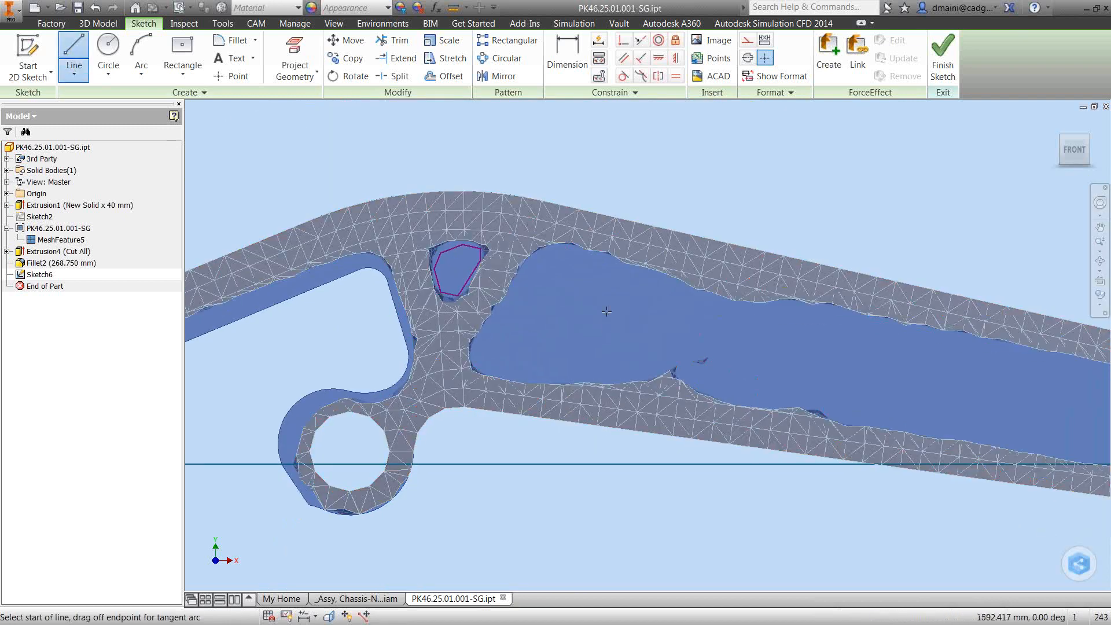
pyautogui.click(575, 261)
pyautogui.scroll(3, 578, 266)
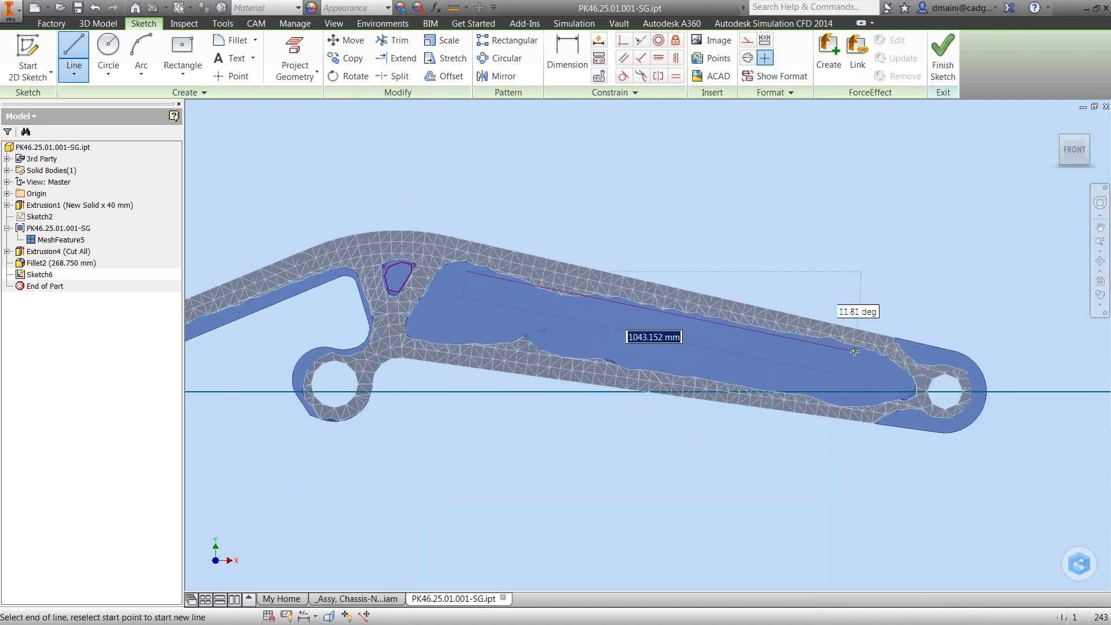
pyautogui.click(864, 356)
pyautogui.scroll(3, 893, 379)
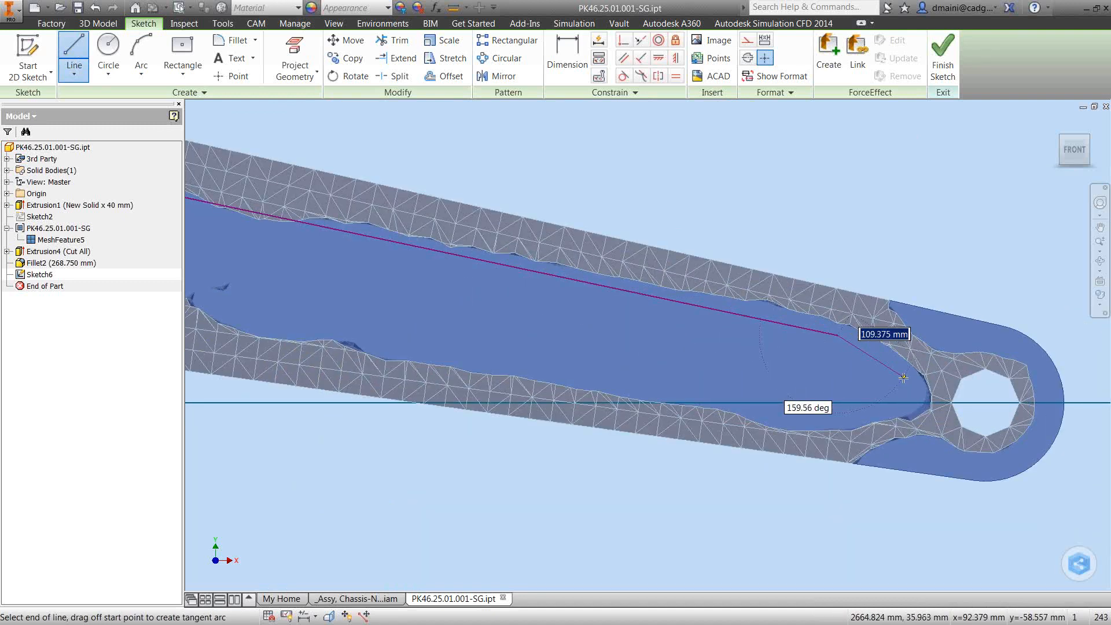
pyautogui.moveTo(904, 377); pyautogui.dragTo(900, 410)
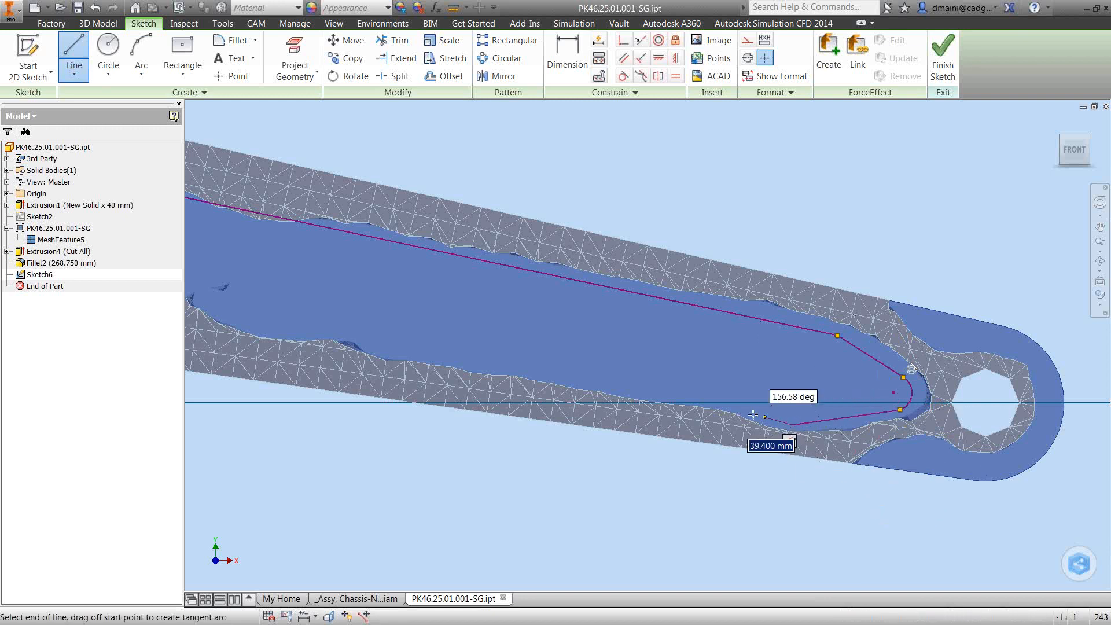
# - Continue the large profile along the opening's lower side and close it with arcs at both left corners
pyautogui.moveTo(496, 358); pyautogui.dragTo(793, 393, button='middle')
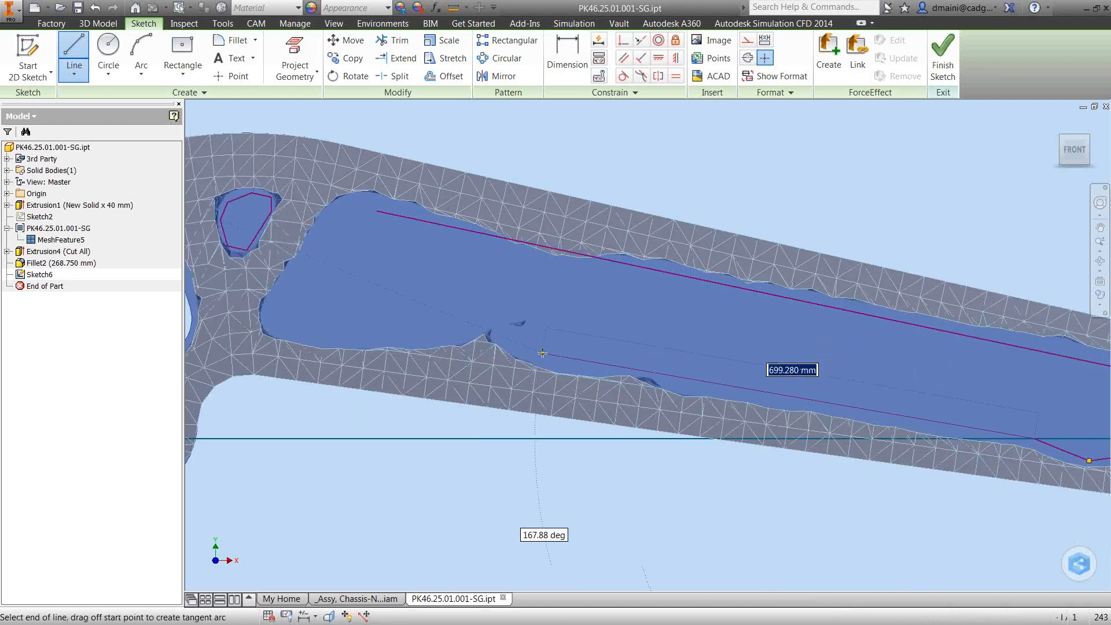
pyautogui.click(496, 326)
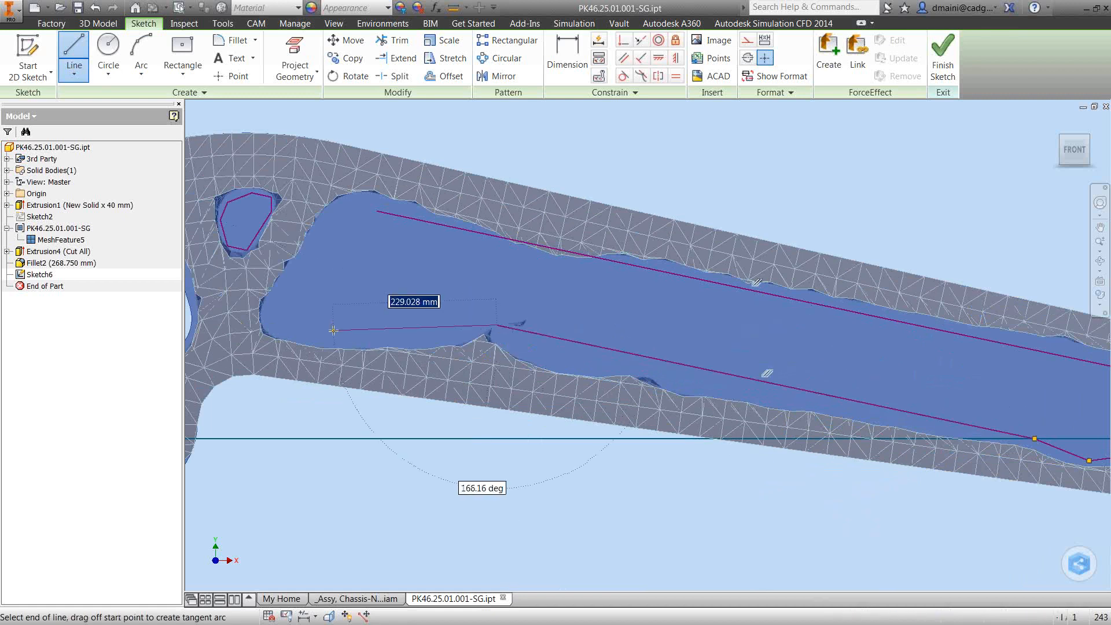
pyautogui.click(295, 332)
pyautogui.moveTo(295, 332); pyautogui.dragTo(272, 298)
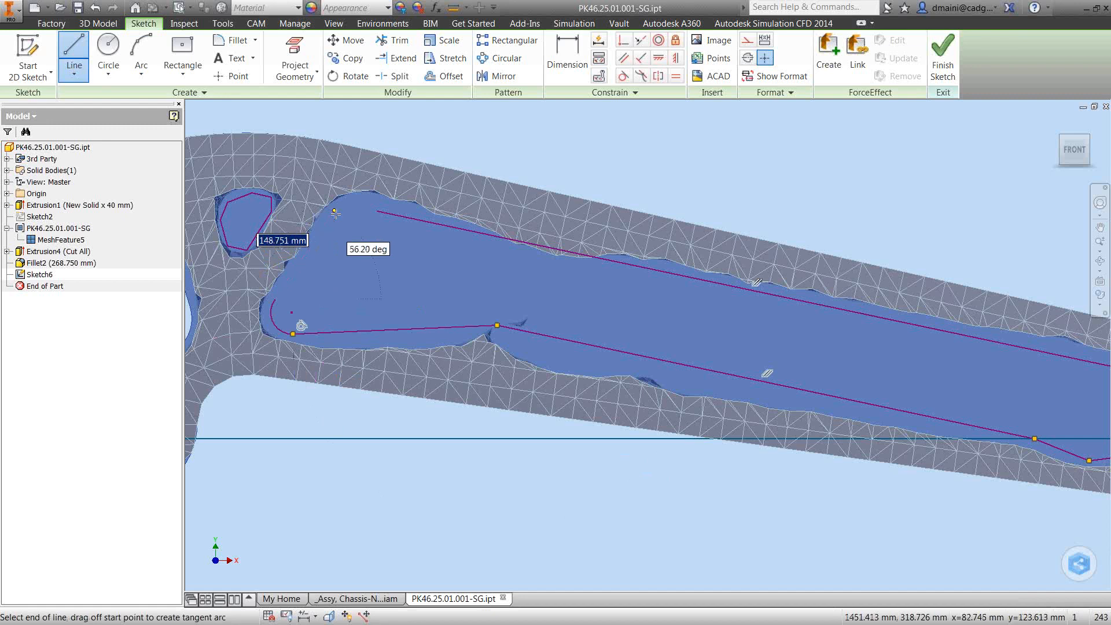
pyautogui.click(331, 213)
pyautogui.moveTo(333, 212); pyautogui.dragTo(377, 211)
pyautogui.rightClick(373, 241)
pyautogui.click(421, 242)
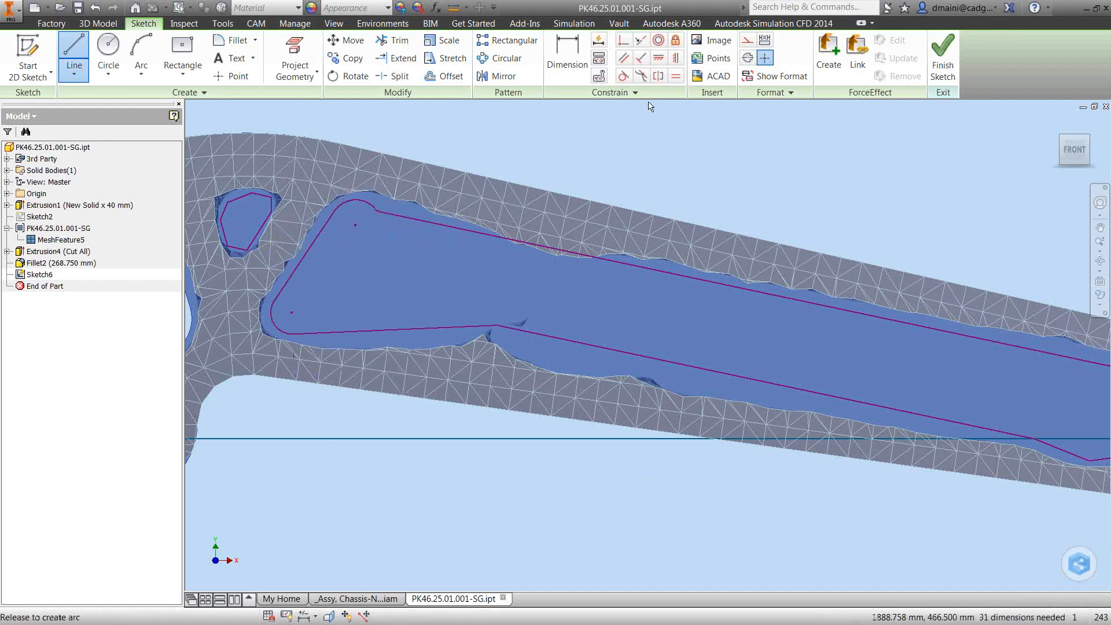
# - Add a tangent constraint between the large profile's upper-left corner arc and its long upper line
pyautogui.click(624, 77)
pyautogui.click(375, 207)
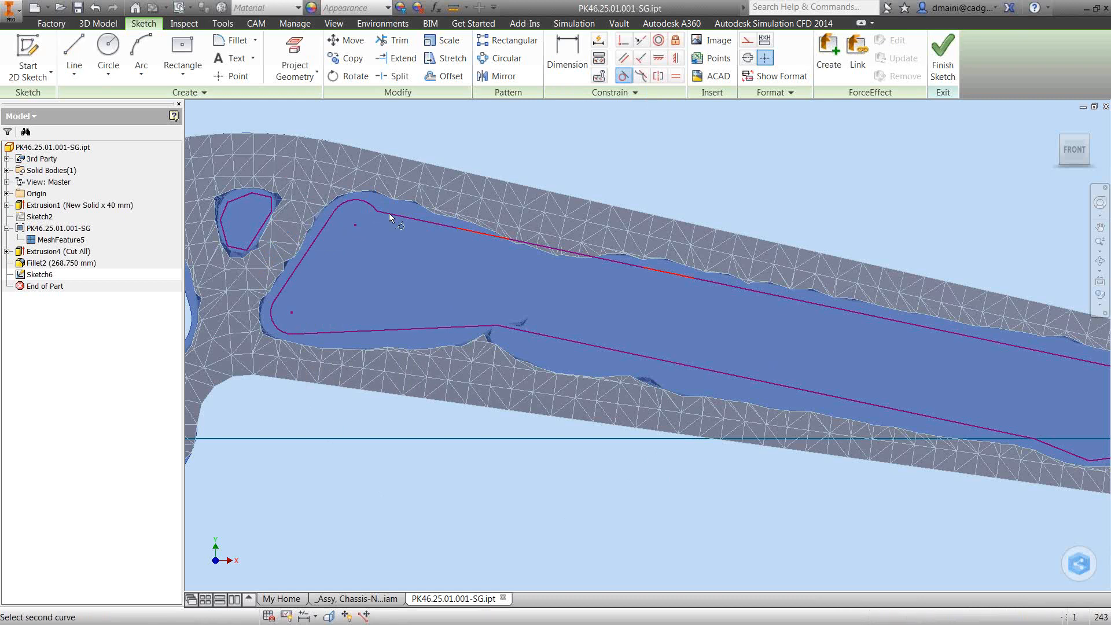
pyautogui.click(388, 213)
pyautogui.rightClick(613, 138)
pyautogui.click(661, 139)
pyautogui.press('Escape')
# - Adjust the positions of the large profile's upper line and upper-left corner arc within the mesh opening
pyautogui.moveTo(635, 260)
pyautogui.mouseDown()
pyautogui.moveTo(623, 269)
pyautogui.moveTo(654, 274)
pyautogui.mouseUp()
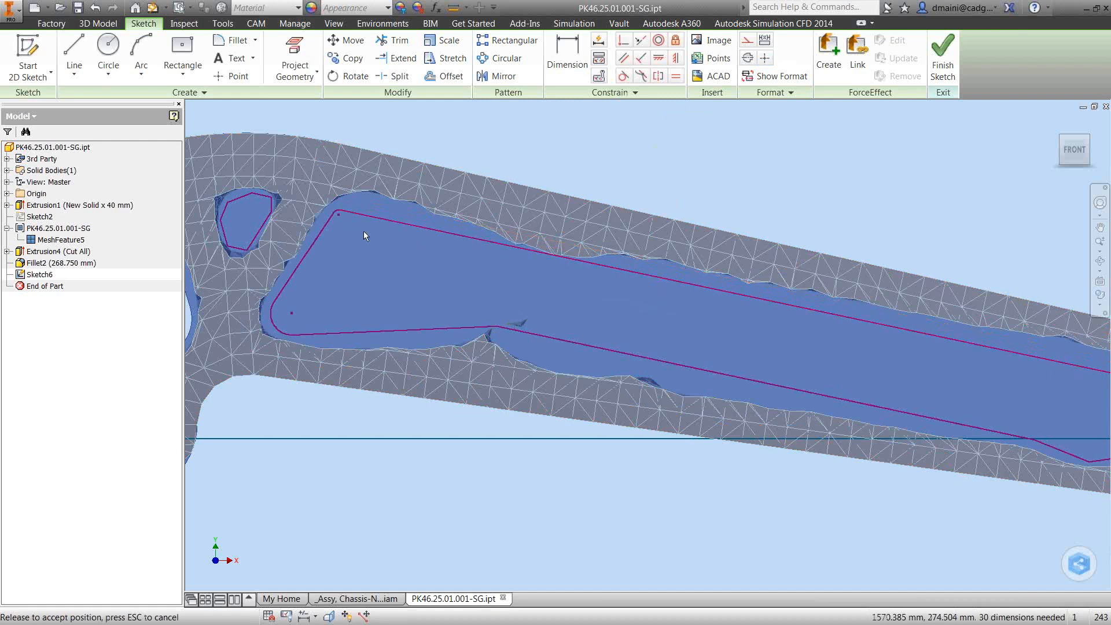
pyautogui.moveTo(341, 217); pyautogui.dragTo(339, 216)
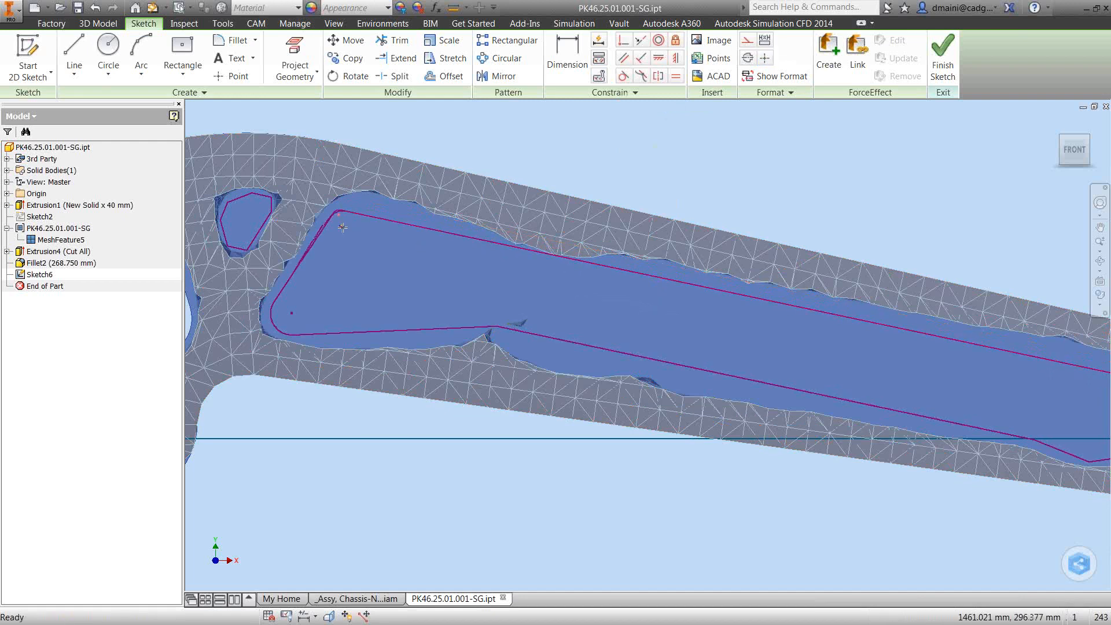
pyautogui.scroll(-3, 560, 169)
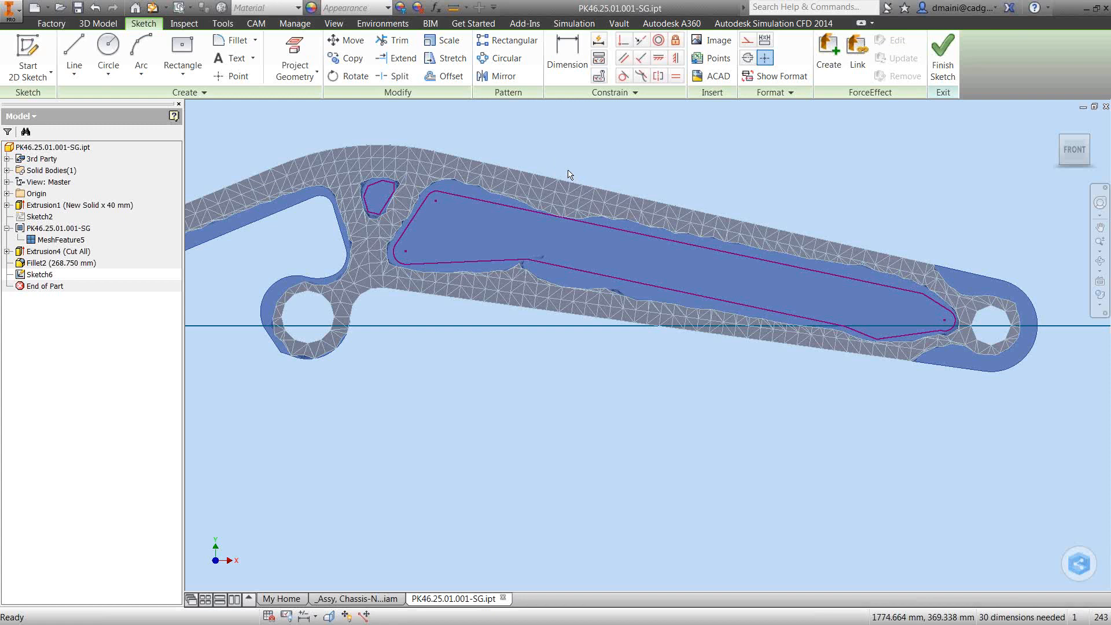
# - Cut the small and large internal profiles through the plate with an Extrude set to All
pyautogui.click(944, 61)
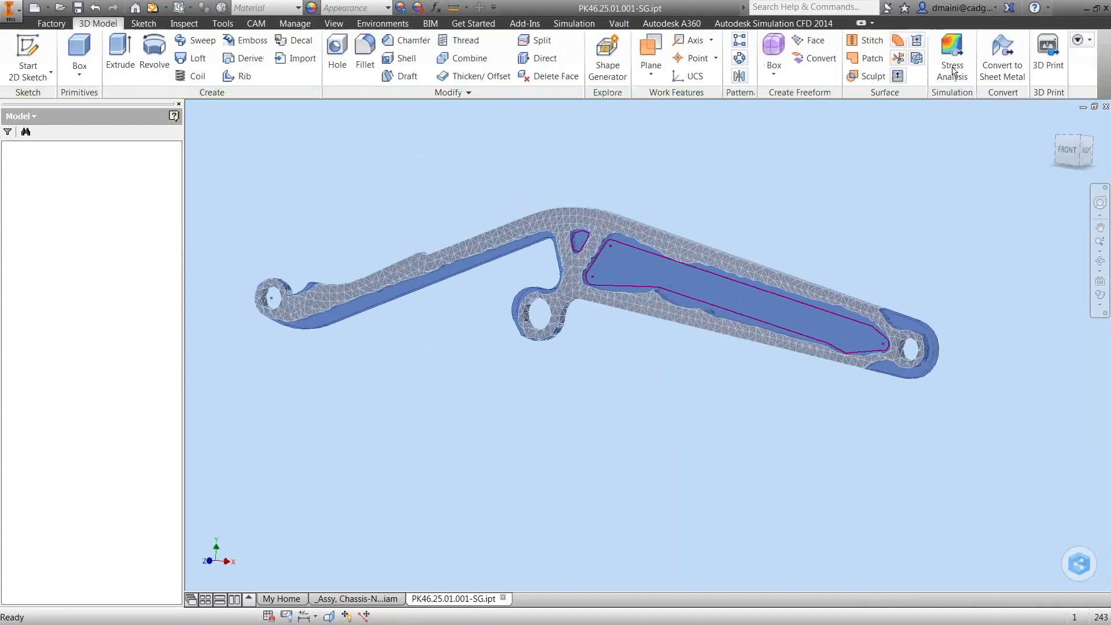
pyautogui.click(120, 55)
pyautogui.click(596, 260)
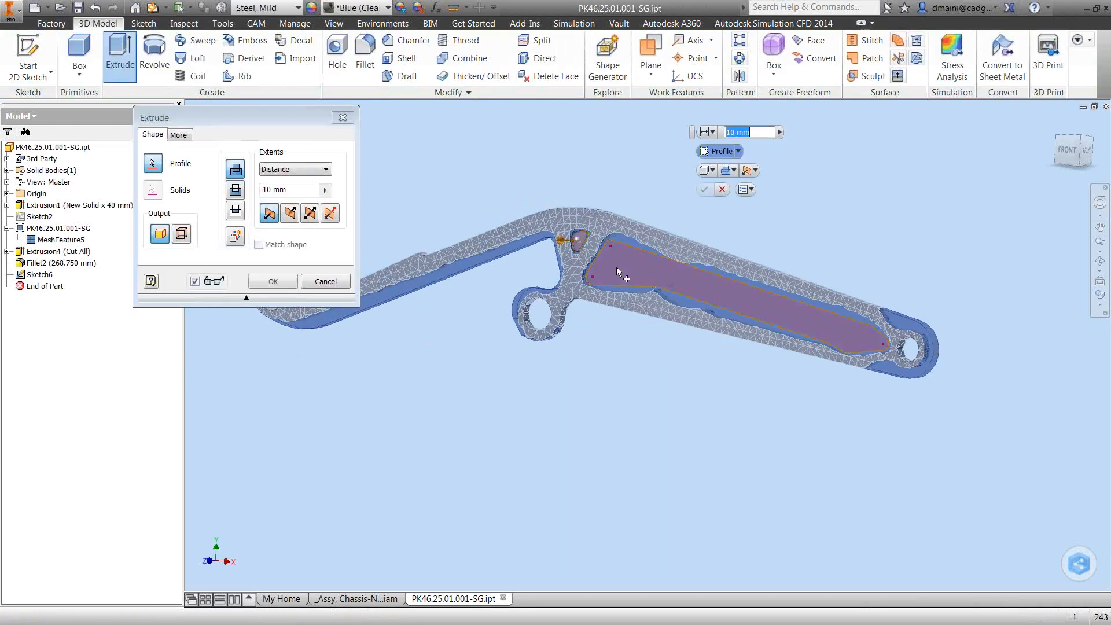
pyautogui.click(295, 169)
pyautogui.click(265, 218)
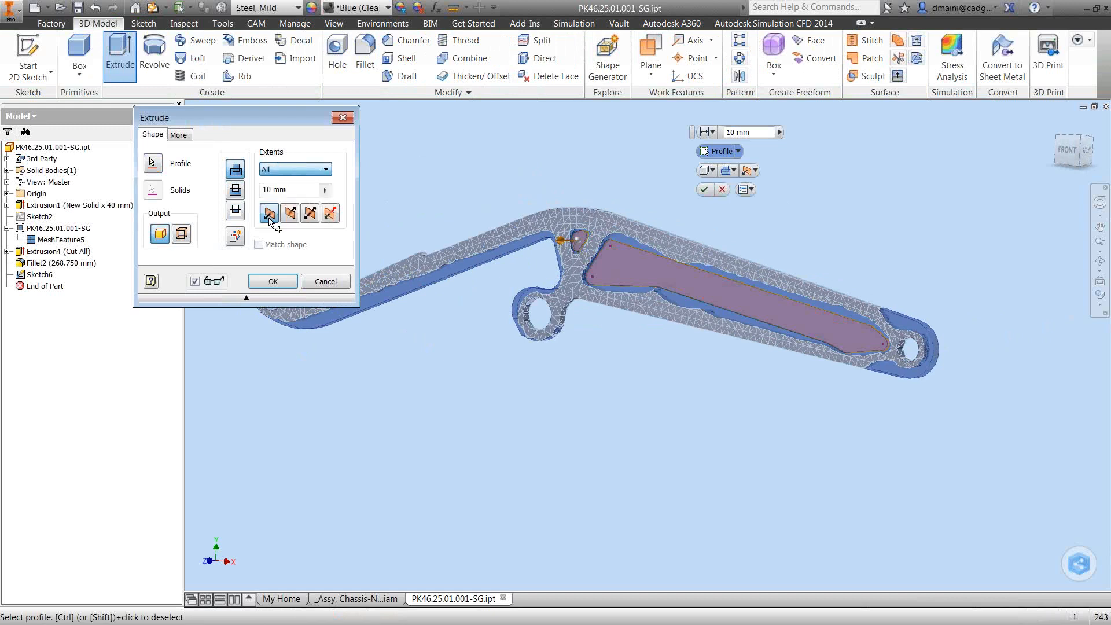
pyautogui.moveTo(445, 363); pyautogui.dragTo(444, 355, button='middle')
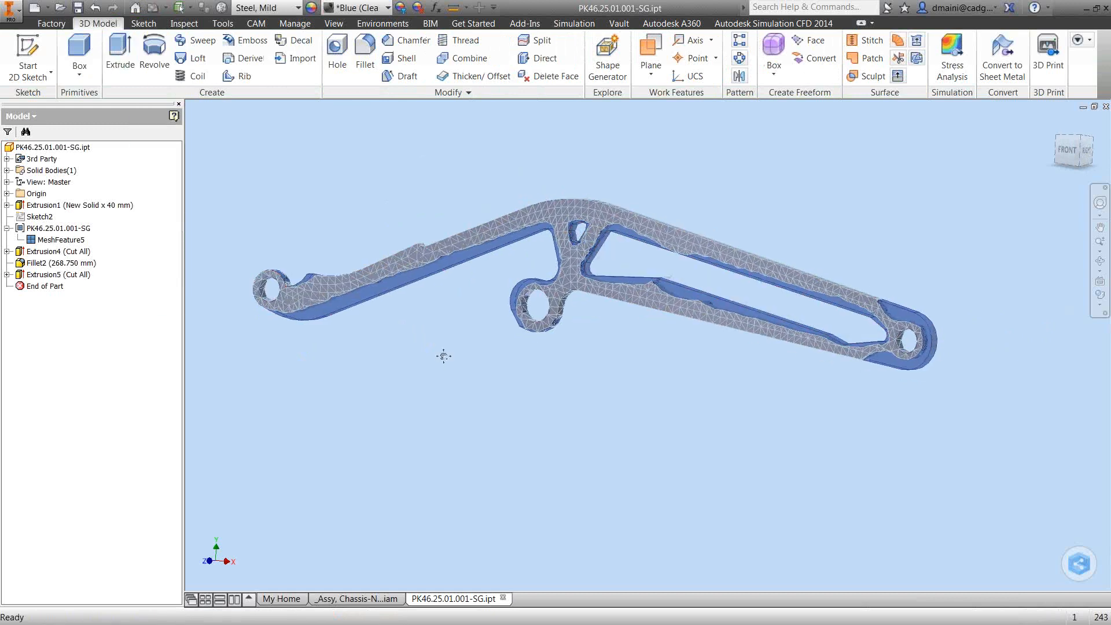
# - Fillet the bend on the large opening's lower side and the outer corner edges beside the middle boss with a 50 mm radius
pyautogui.scroll(3, 666, 286)
pyautogui.keyDown('shift'); pyautogui.moveTo(665, 286); pyautogui.dragTo(599, 347, button='middle'); pyautogui.keyUp('shift')
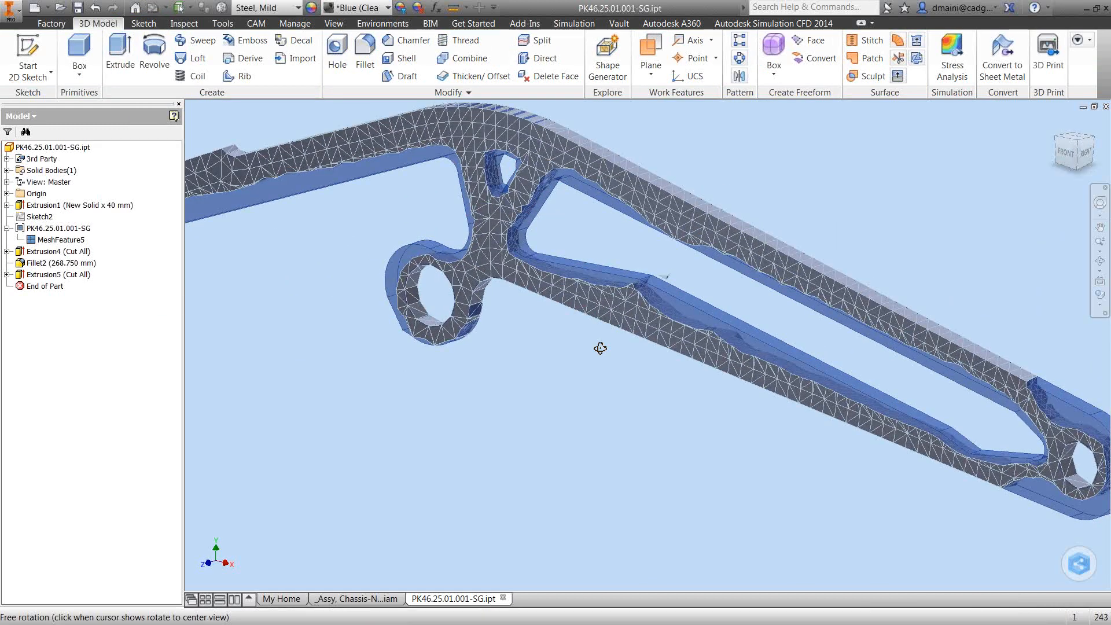
pyautogui.scroll(3, 661, 280)
pyautogui.click(630, 284)
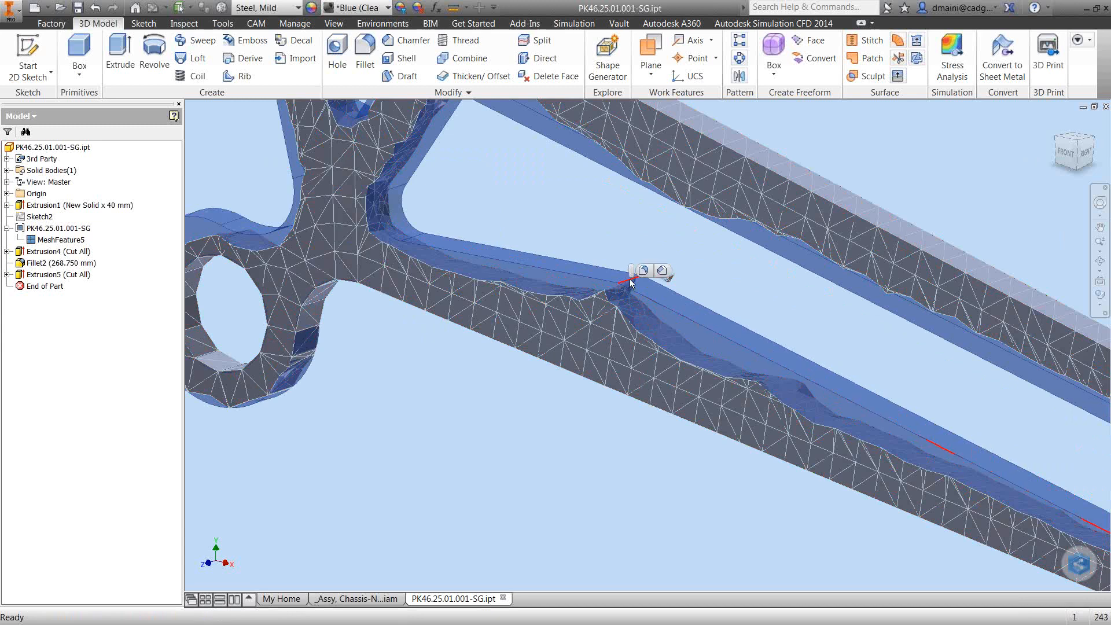
pyautogui.click(643, 270)
pyautogui.scroll(-3, 490, 343)
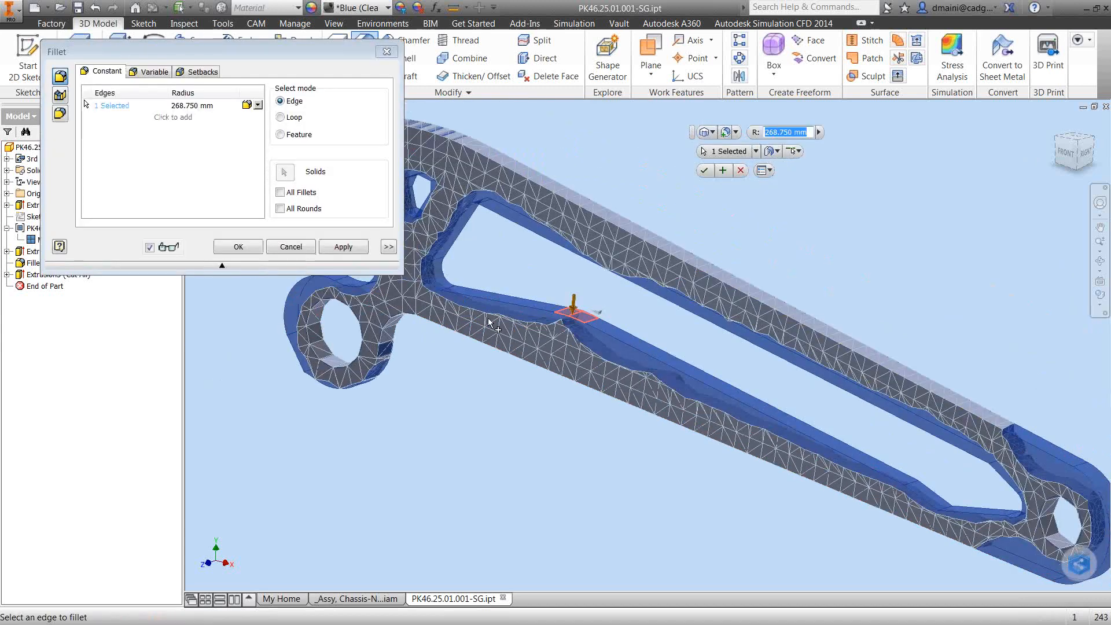
pyautogui.keyDown('shift'); pyautogui.moveTo(474, 280); pyautogui.dragTo(491, 287, button='middle'); pyautogui.keyUp('shift')
pyautogui.click(960, 488)
pyautogui.moveTo(700, 509); pyautogui.dragTo(643, 484, button='middle')
pyautogui.click(648, 427)
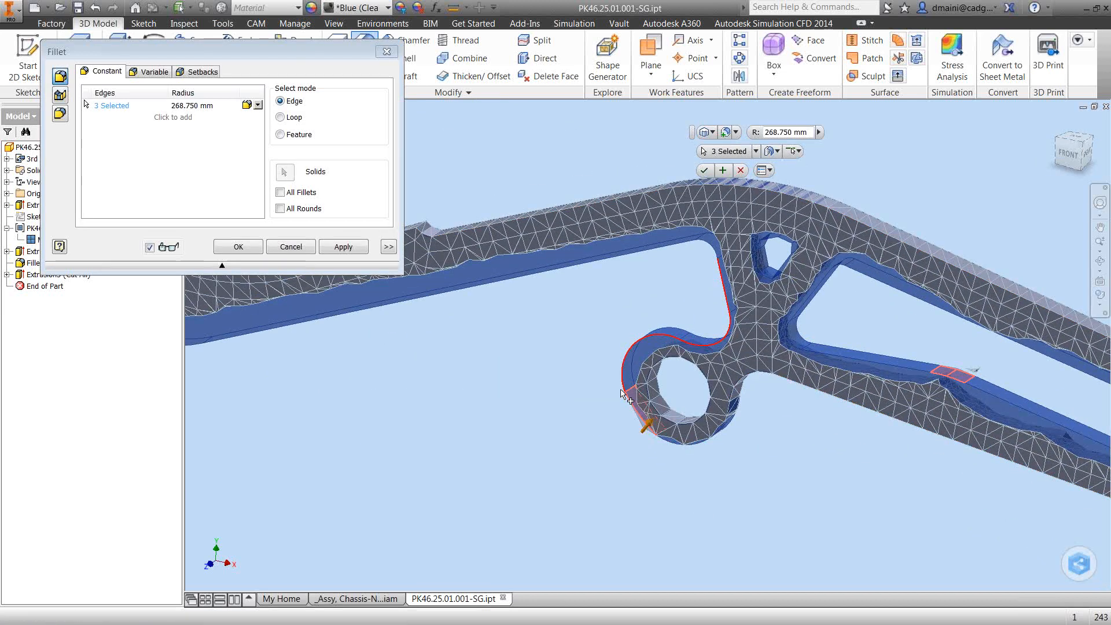
pyautogui.scroll(5, 620, 386)
pyautogui.click(642, 390)
pyautogui.scroll(-2, 583, 419)
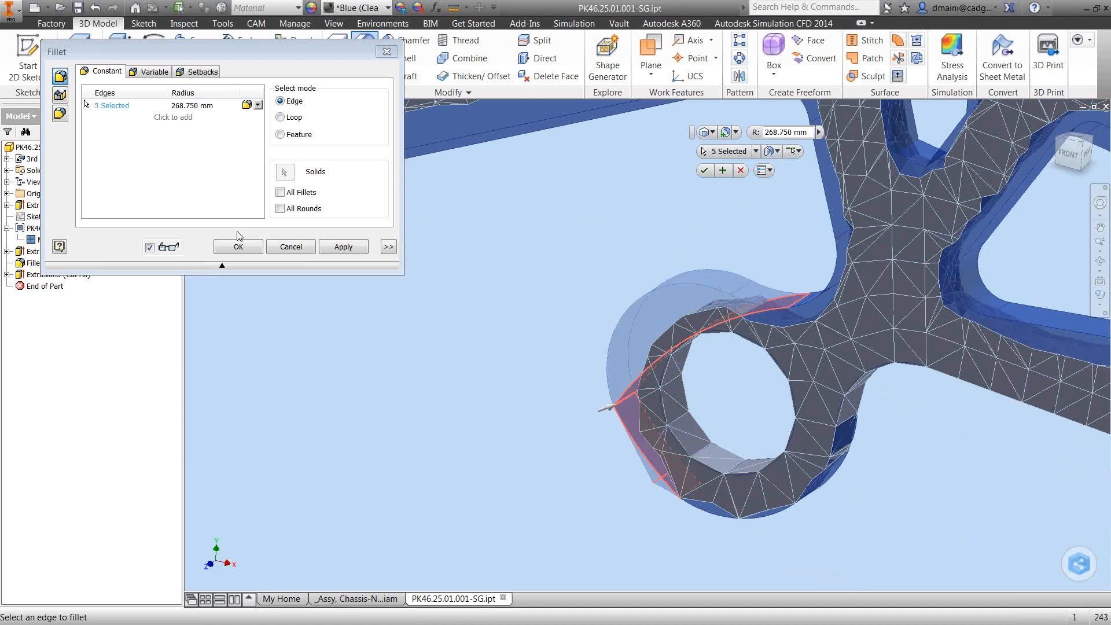
pyautogui.click(217, 105)
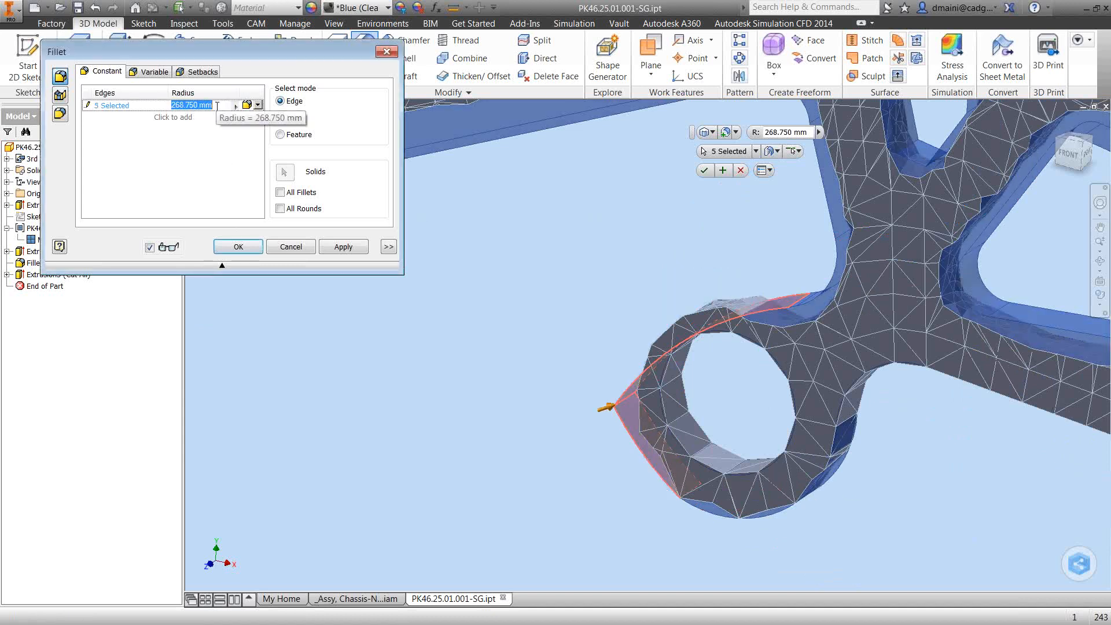
pyautogui.write('50')
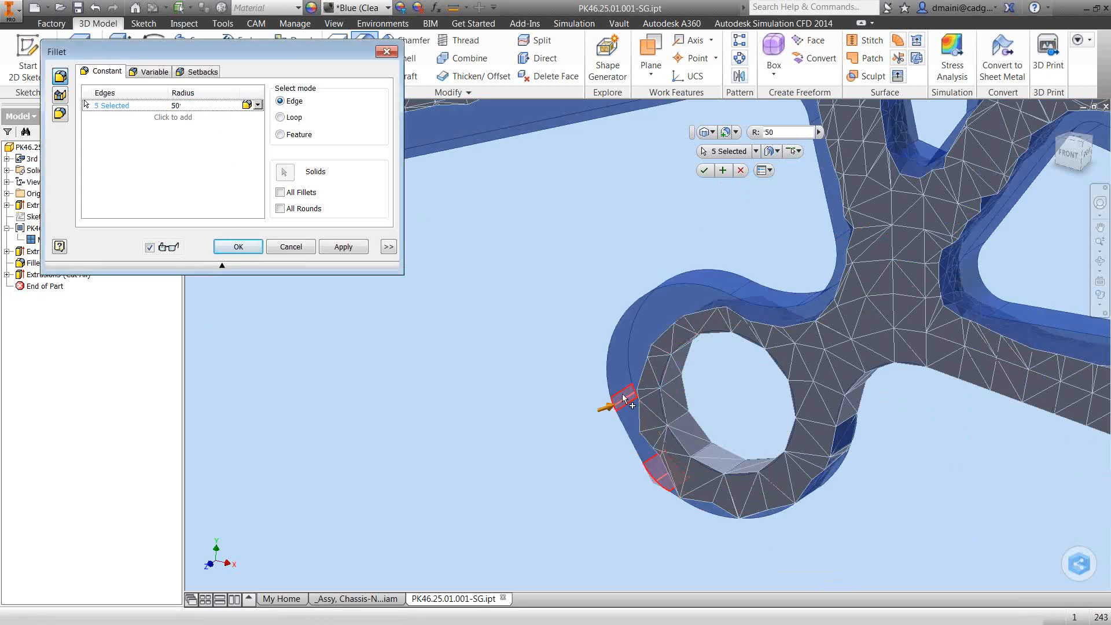
pyautogui.scroll(-4, 607, 402)
pyautogui.click(259, 250)
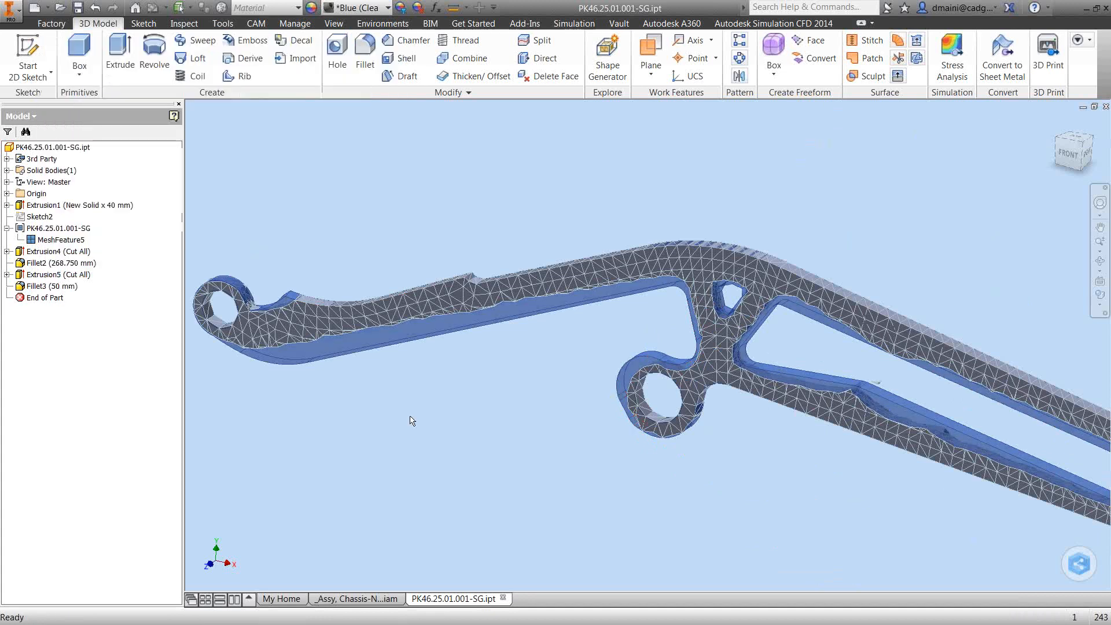
# - Hide MeshFeature5 and examine the plate's shape, including the left boss area
pyautogui.scroll(-3, 413, 421)
pyautogui.keyDown('shift'); pyautogui.moveTo(417, 420); pyautogui.dragTo(435, 403, button='middle'); pyautogui.keyUp('shift')
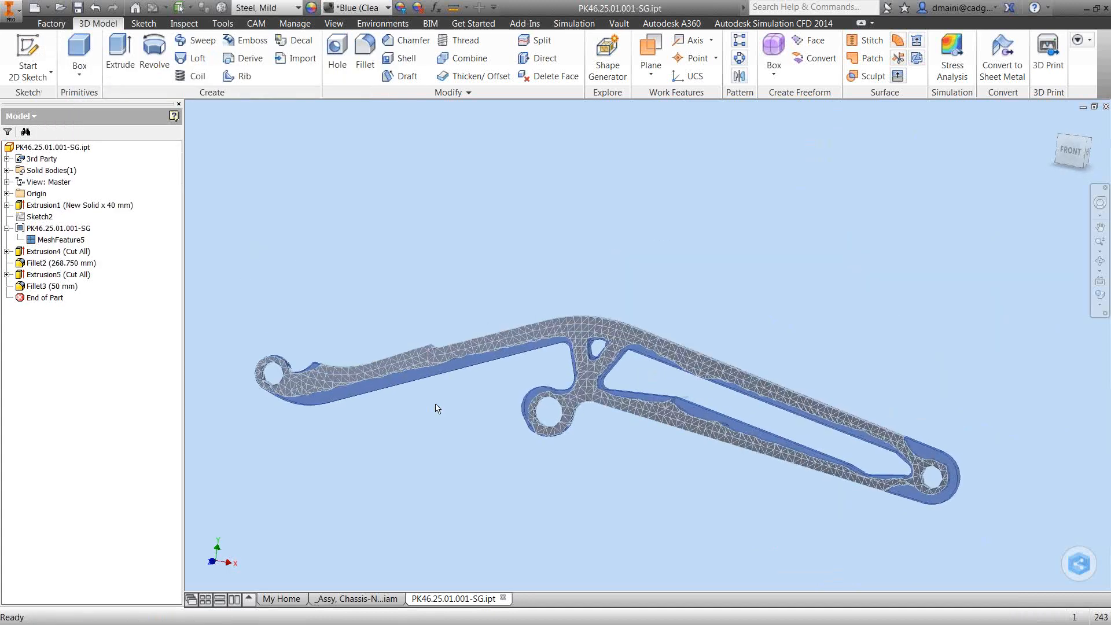
pyautogui.doubleClick(61, 239)
pyautogui.rightClick(65, 243)
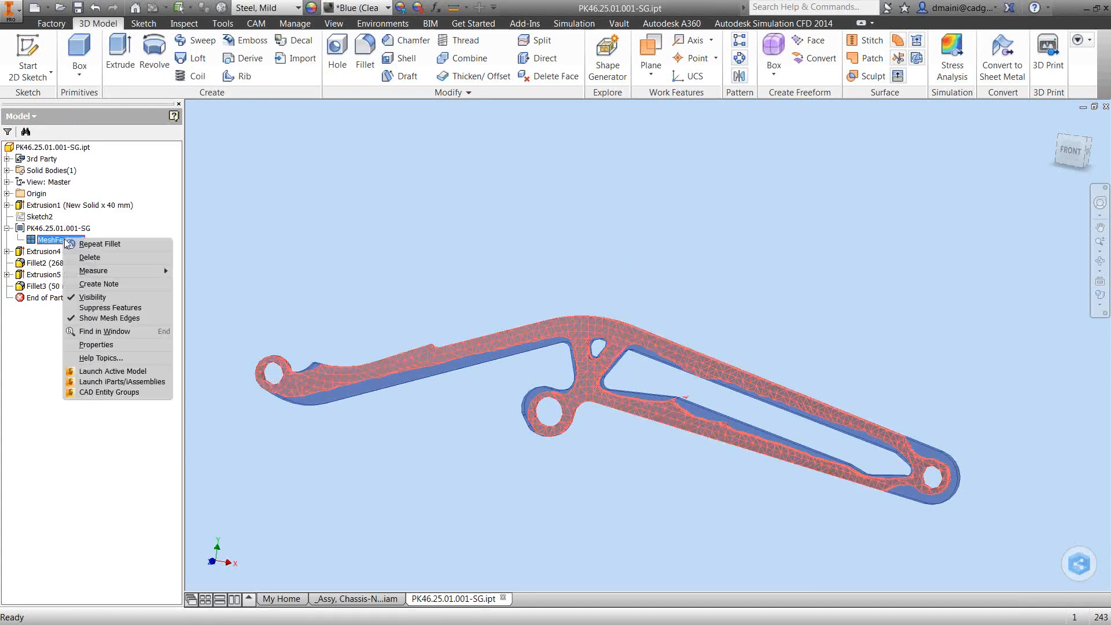
pyautogui.click(78, 298)
pyautogui.keyDown('shift'); pyautogui.moveTo(402, 449); pyautogui.dragTo(425, 405, button='middle'); pyautogui.keyUp('shift')
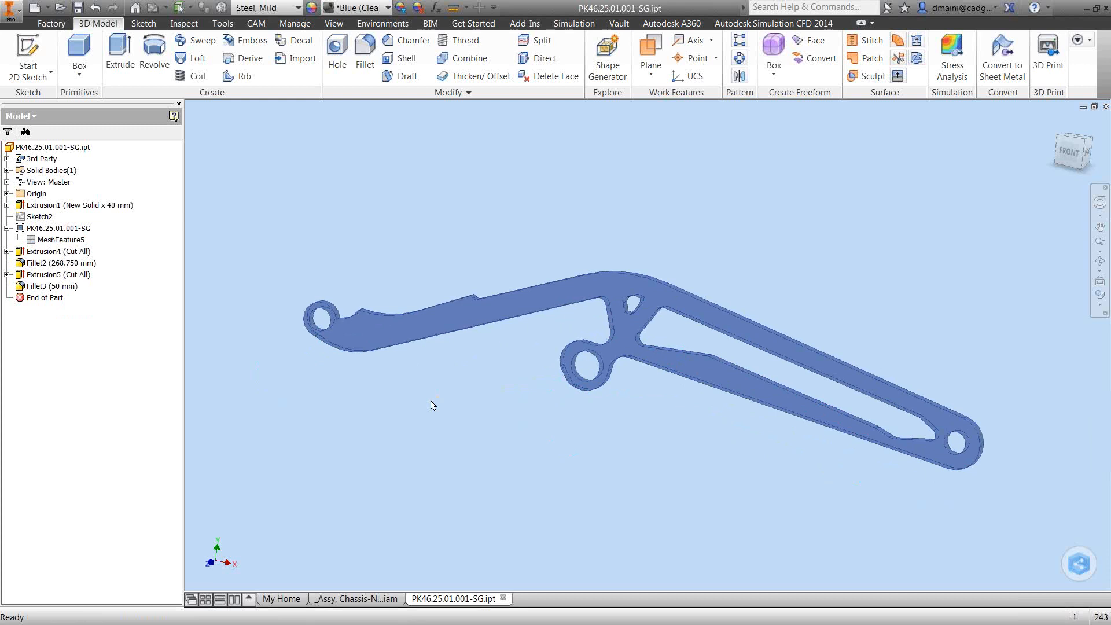
pyautogui.moveTo(430, 405); pyautogui.dragTo(446, 386, button='middle')
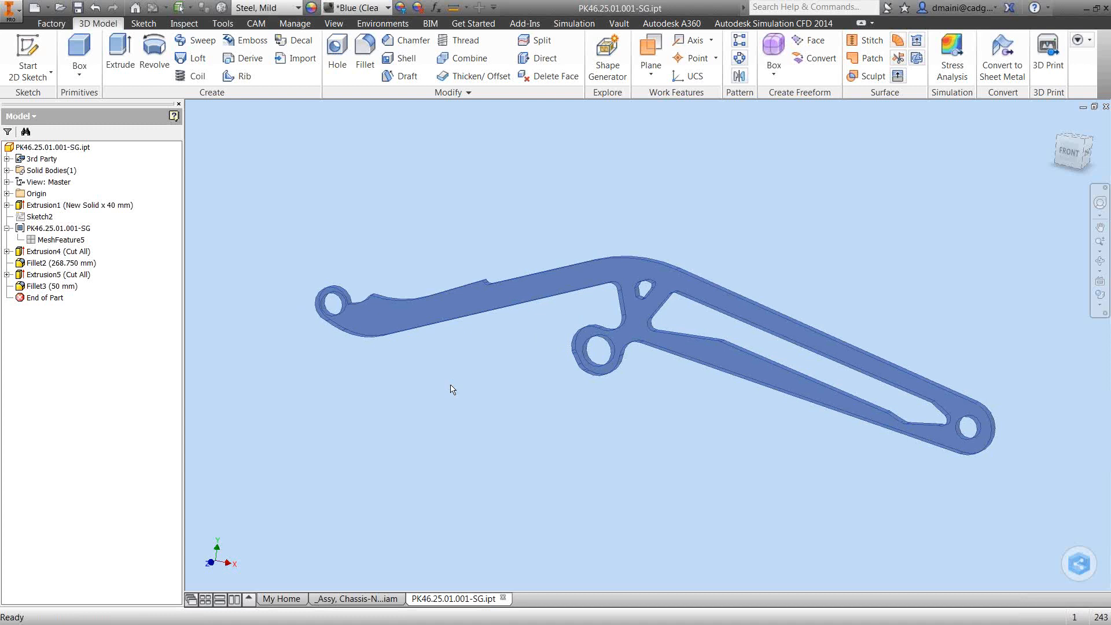
pyautogui.scroll(-8, 324, 307)
pyautogui.press('F4')
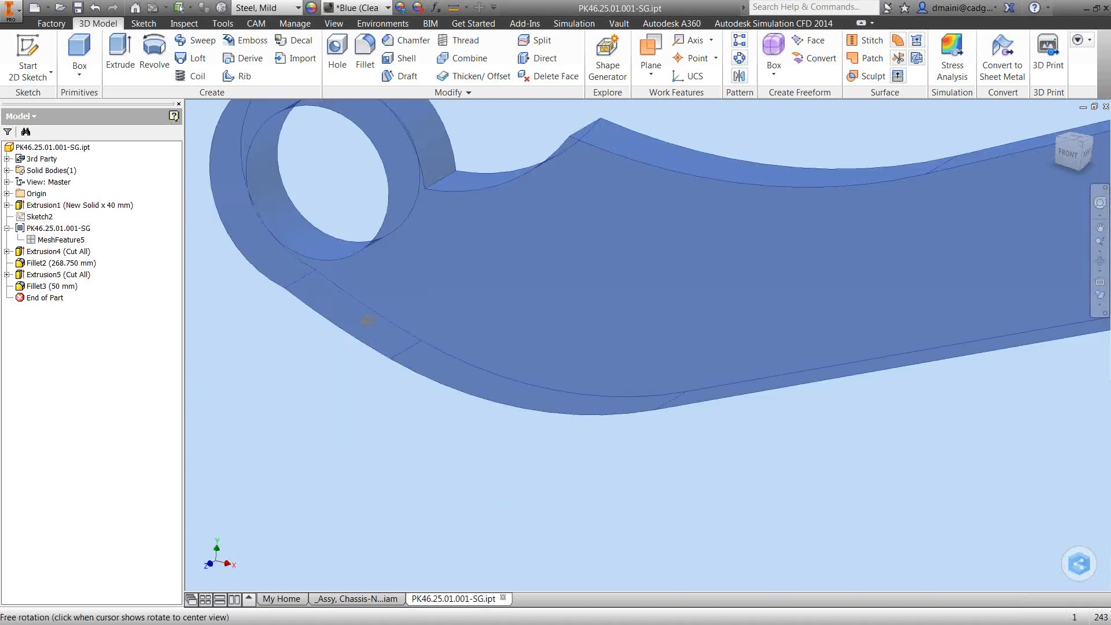
# - Add the sharp upper corner edge beside the left boss to Fillet3 at the 50 mm radius and view the whole plate
pyautogui.scroll(5, 381, 307)
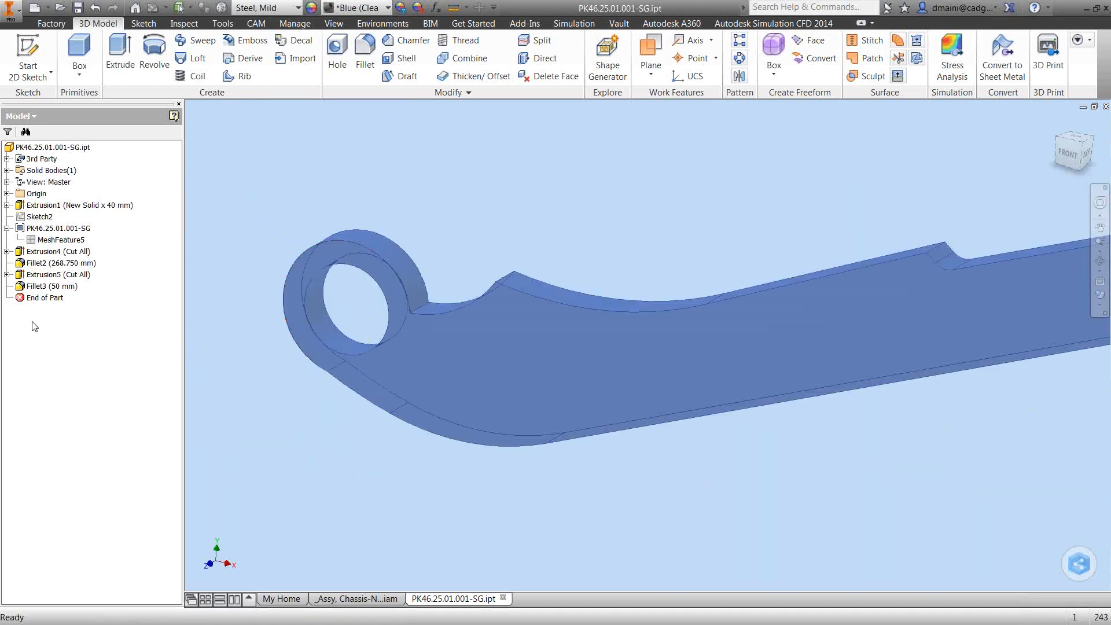
pyautogui.doubleClick(52, 286)
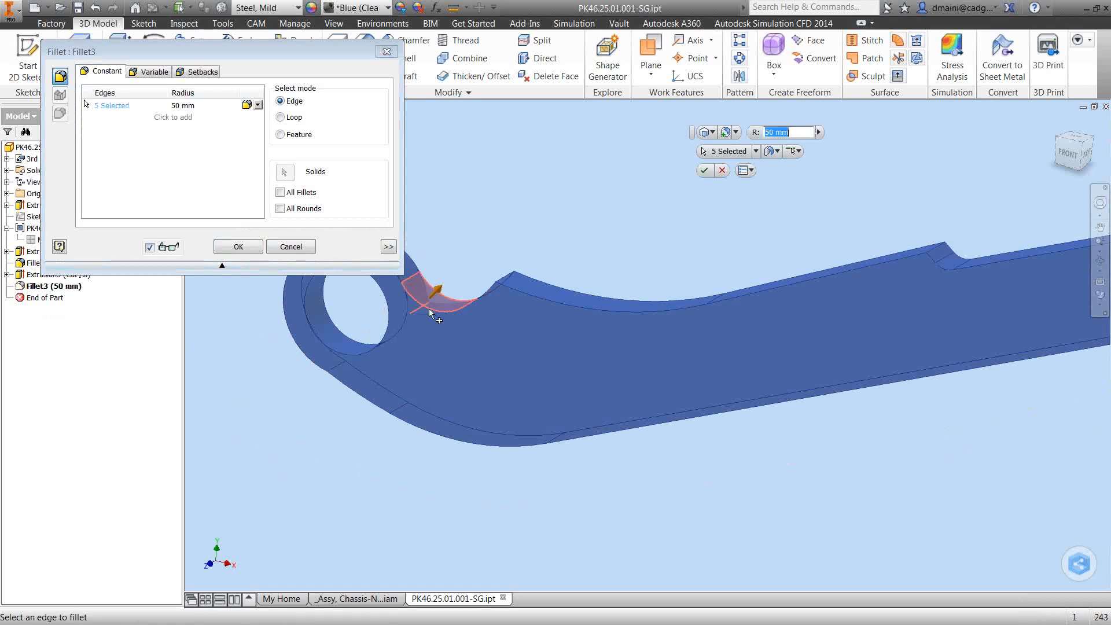
pyautogui.click(514, 280)
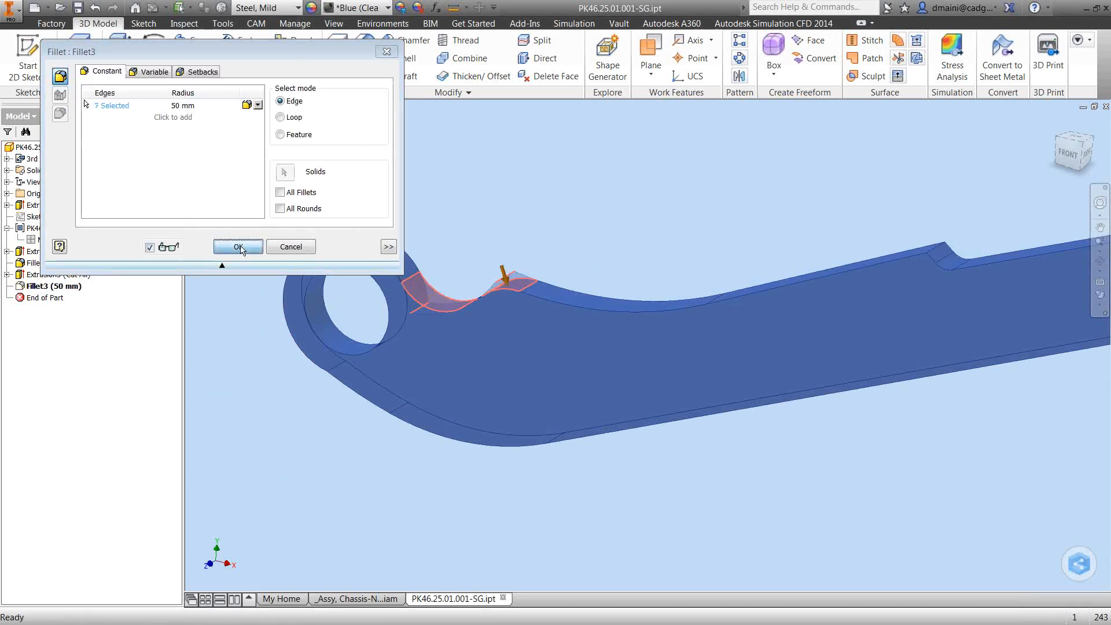
pyautogui.click(237, 247)
pyautogui.scroll(5, 300, 421)
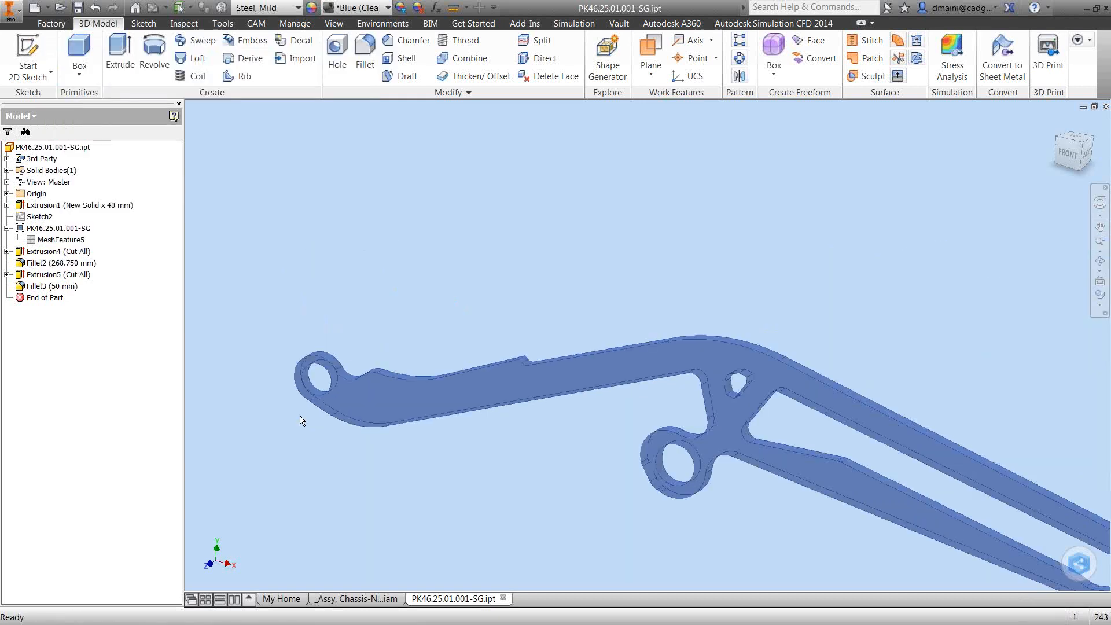
pyautogui.moveTo(533, 463); pyautogui.dragTo(488, 404, button='middle')
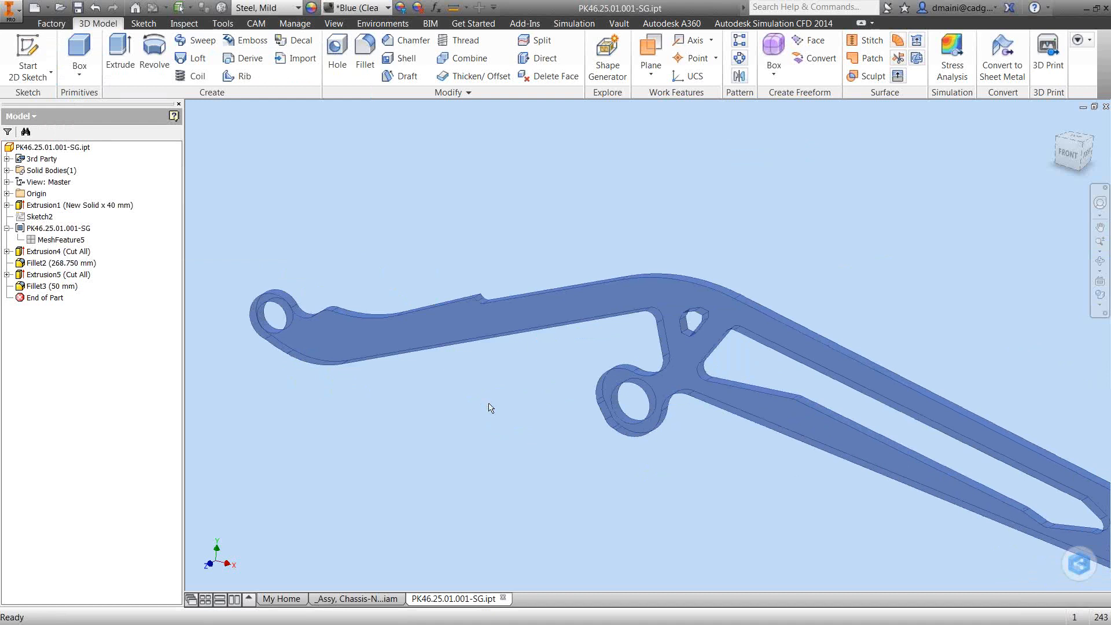
pyautogui.scroll(-2, 490, 407)
pyautogui.moveTo(488, 401); pyautogui.dragTo(478, 370, button='middle')
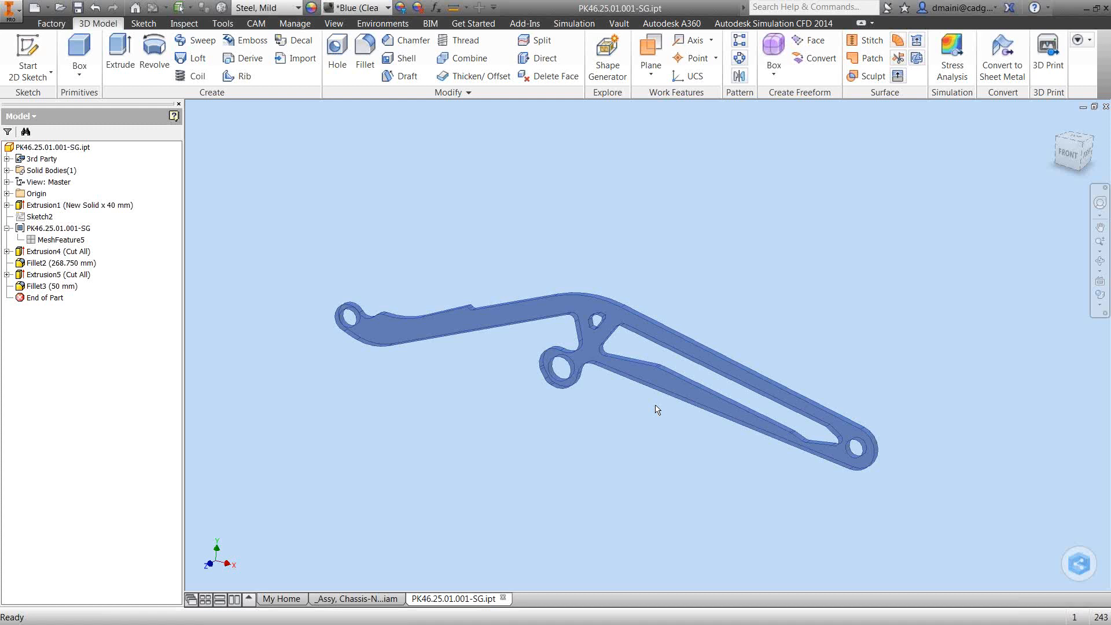
# - Open the plate's existing Shape Generator study to review its constraints, preserved regions and load, and return to the part model
pyautogui.click(596, 64)
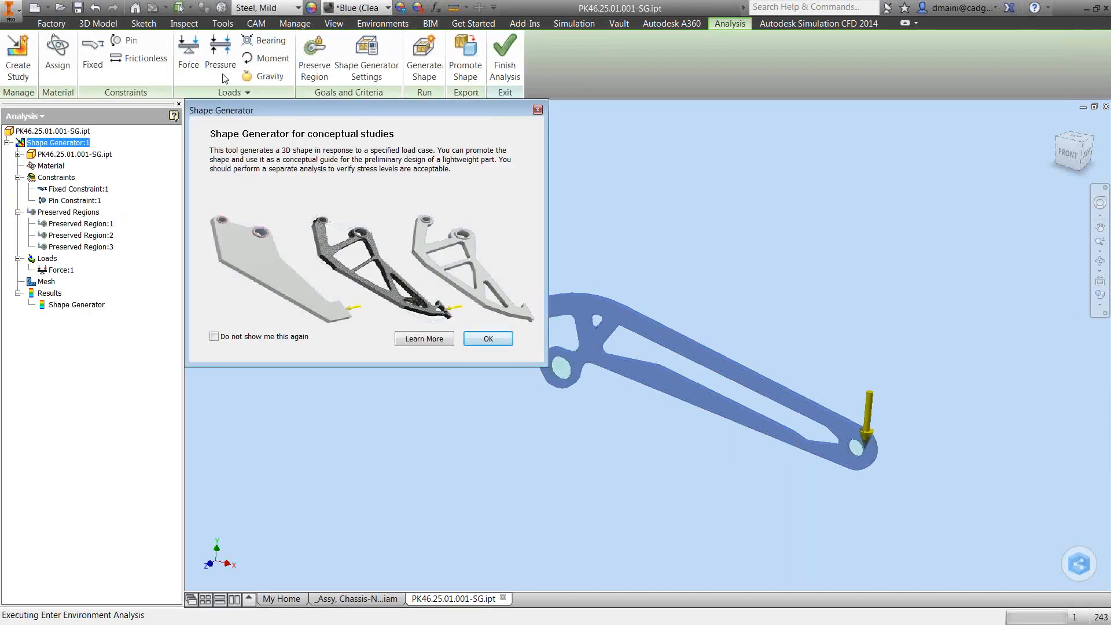
pyautogui.click(489, 338)
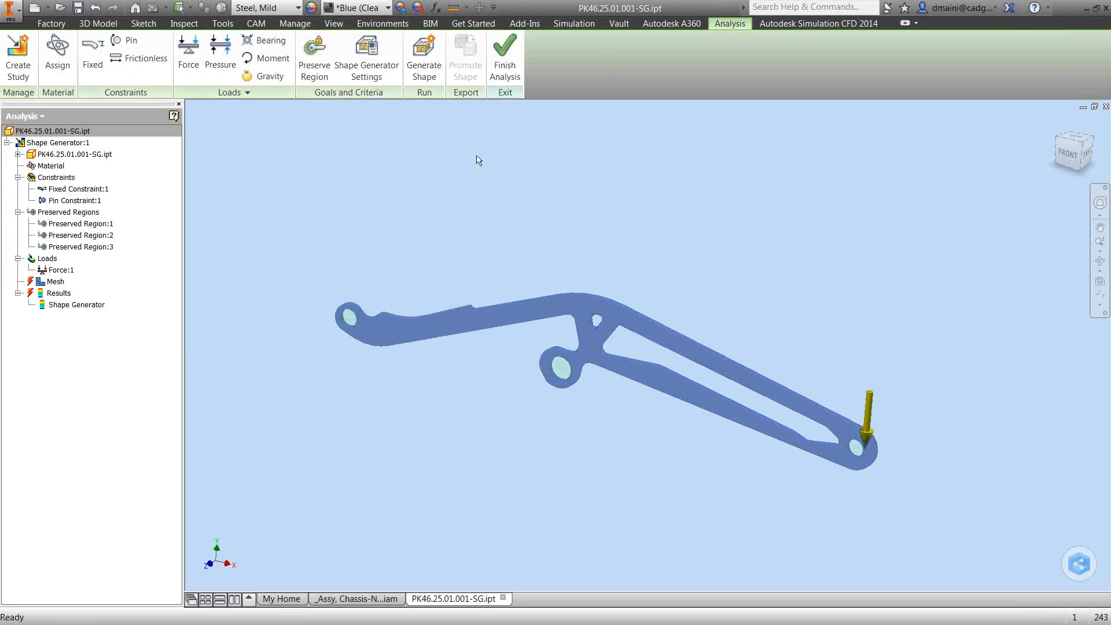
pyautogui.click(504, 58)
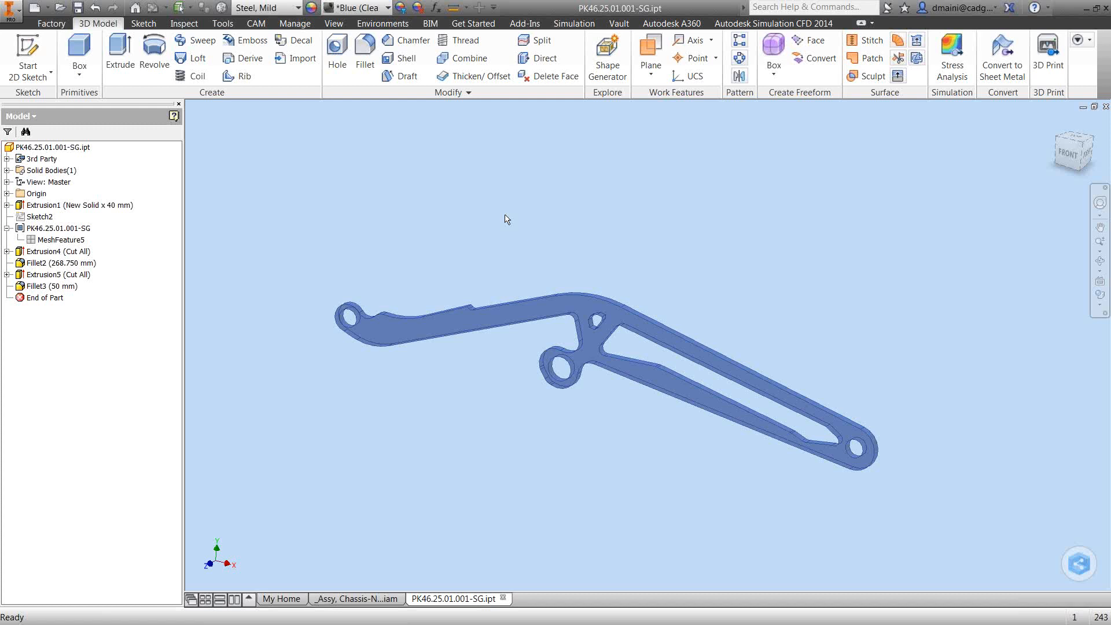
pyautogui.hotkey('alt', 'Tab')
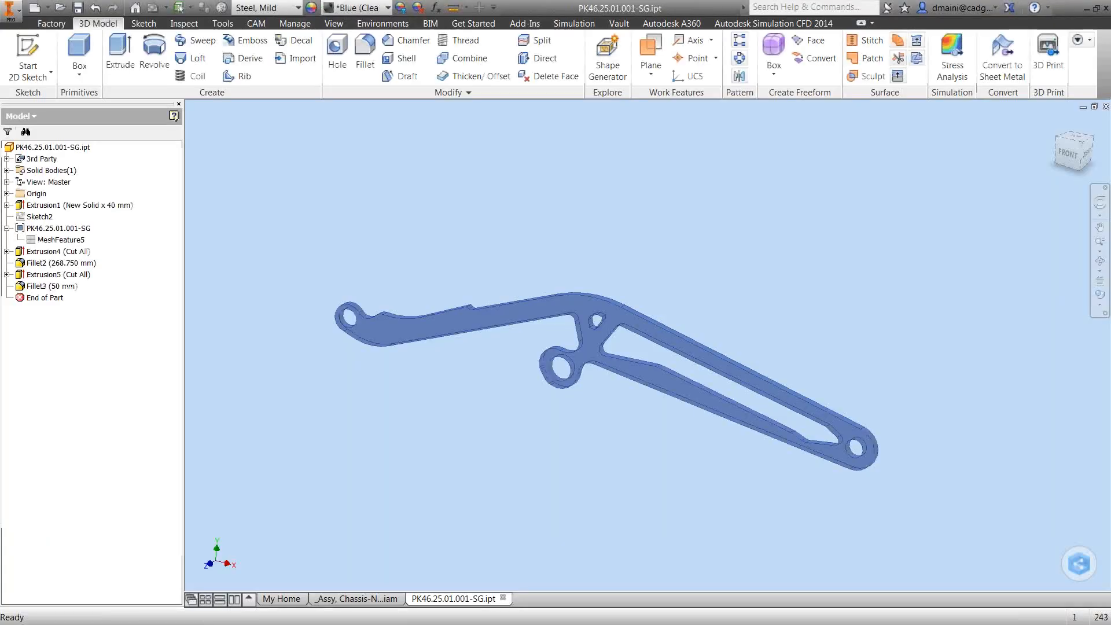
pyautogui.hotkey('alt', 'Tab')
pyautogui.hotkey('alt', 'Tab')
pyautogui.hotkey('alt', 'Tab')
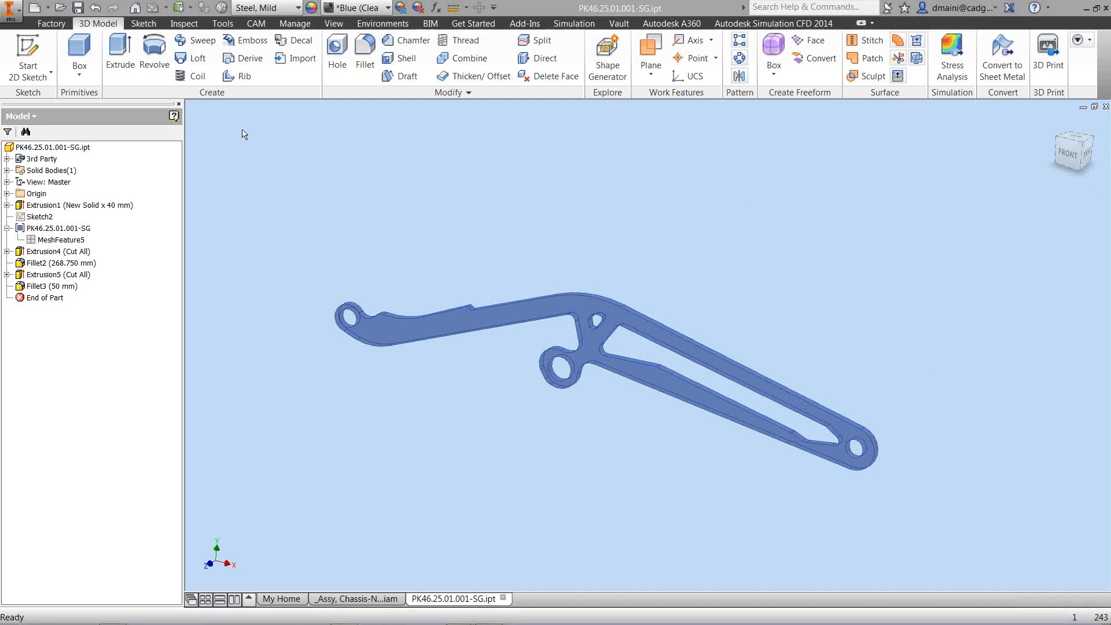
# - Create a new part from the Cadgroup Sheet Metal.ipt template, accepting the style library definitions
pyautogui.click(34, 8)
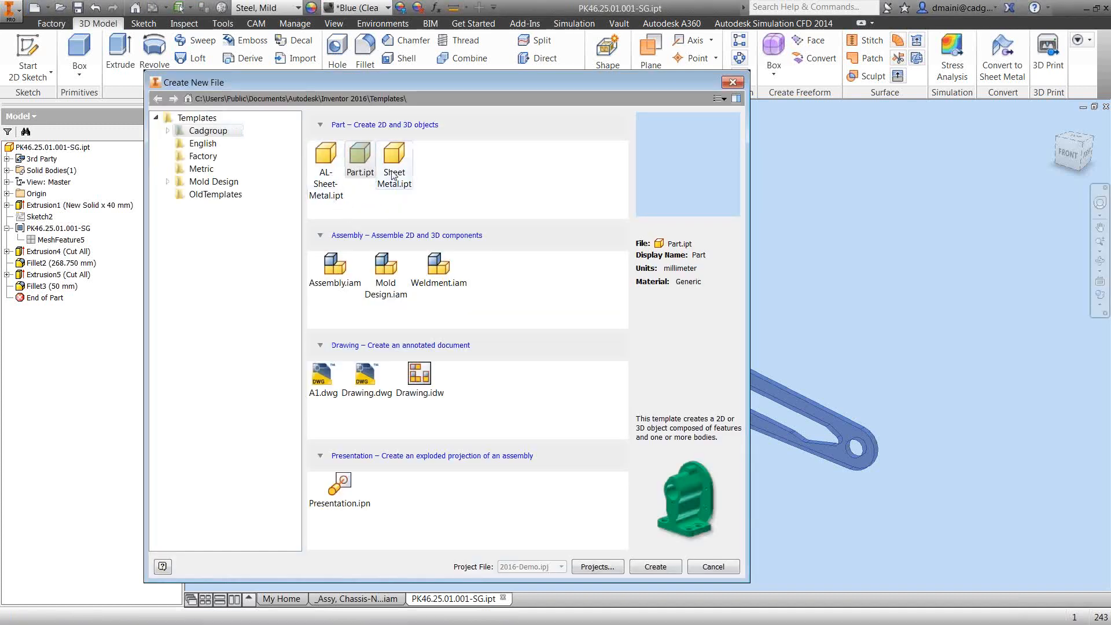
pyautogui.doubleClick(393, 175)
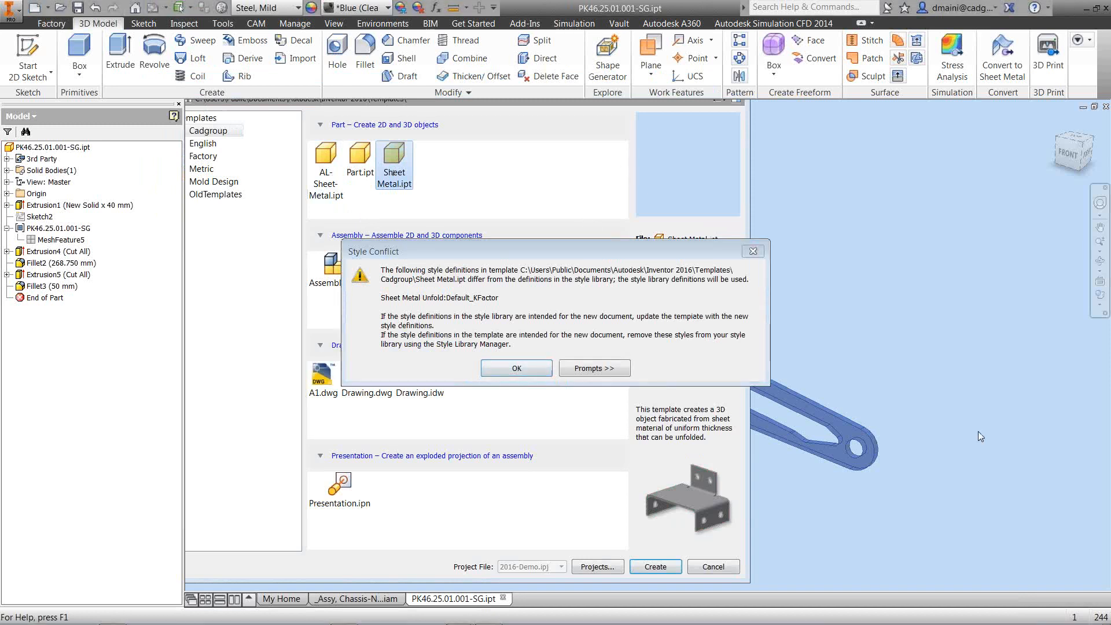
pyautogui.click(531, 370)
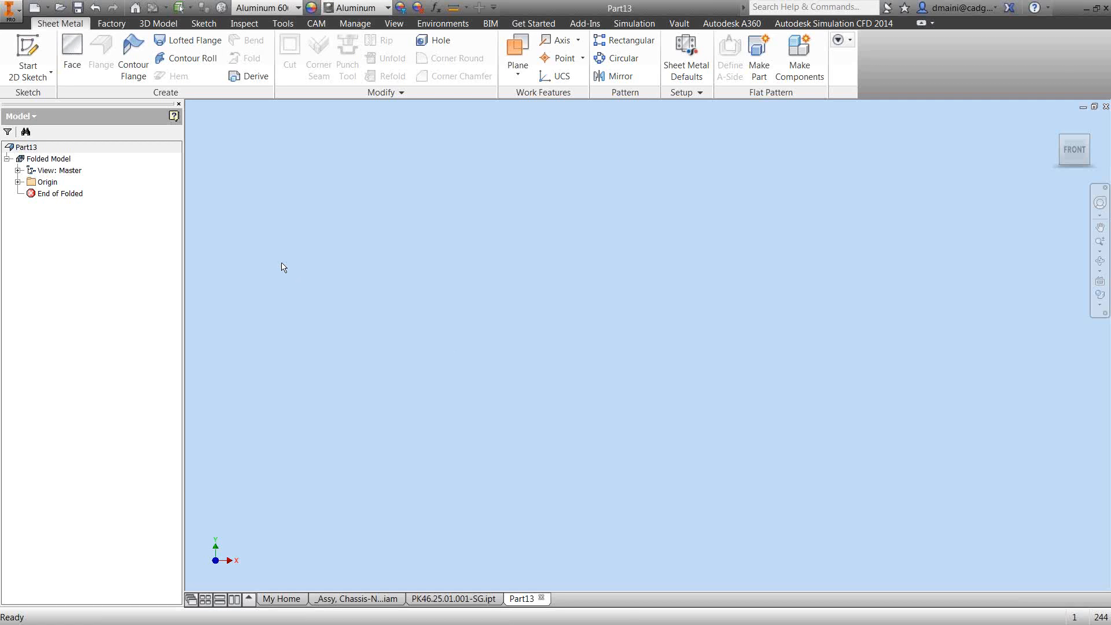
# - Sketch a wide rectangle centred on the origin on the front plane and create a sheet metal Face from it
pyautogui.click(38, 54)
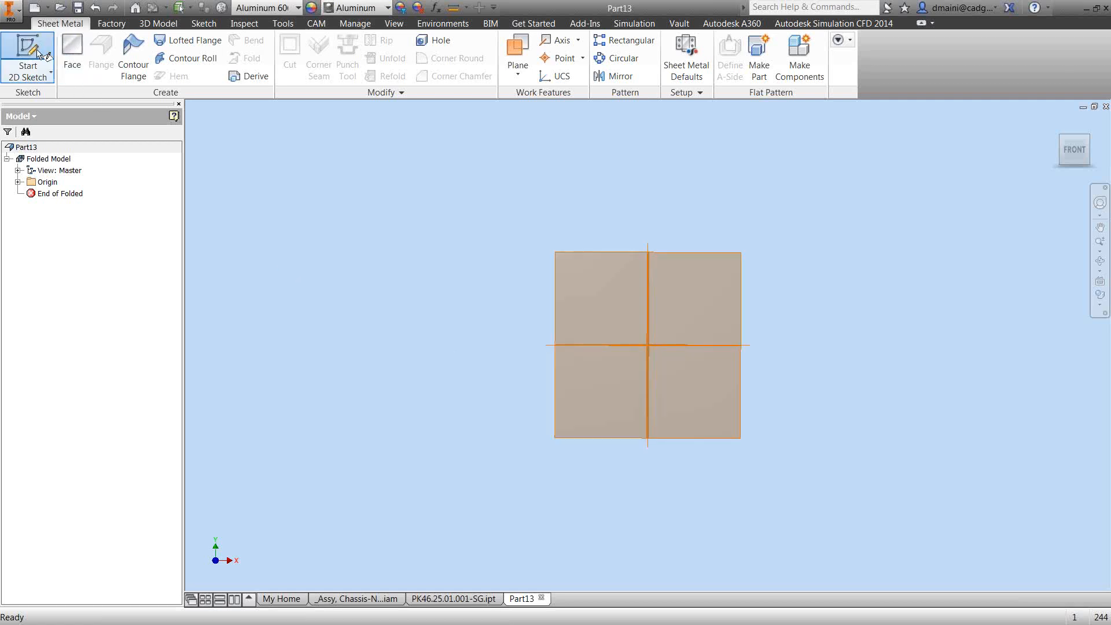
pyautogui.click(599, 192)
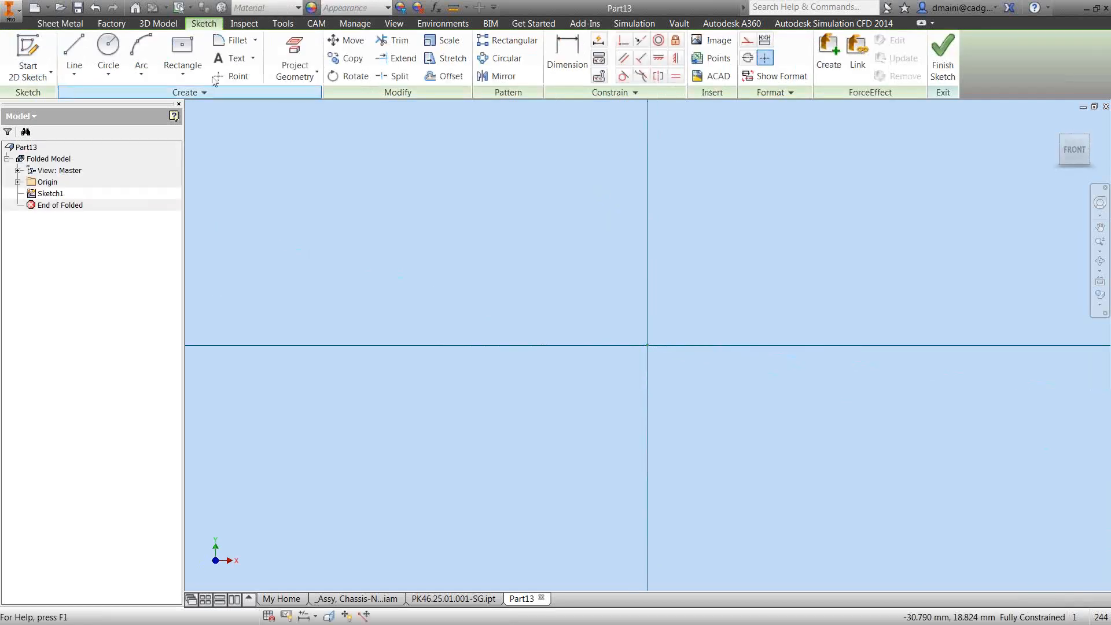
pyautogui.click(182, 49)
pyautogui.click(647, 345)
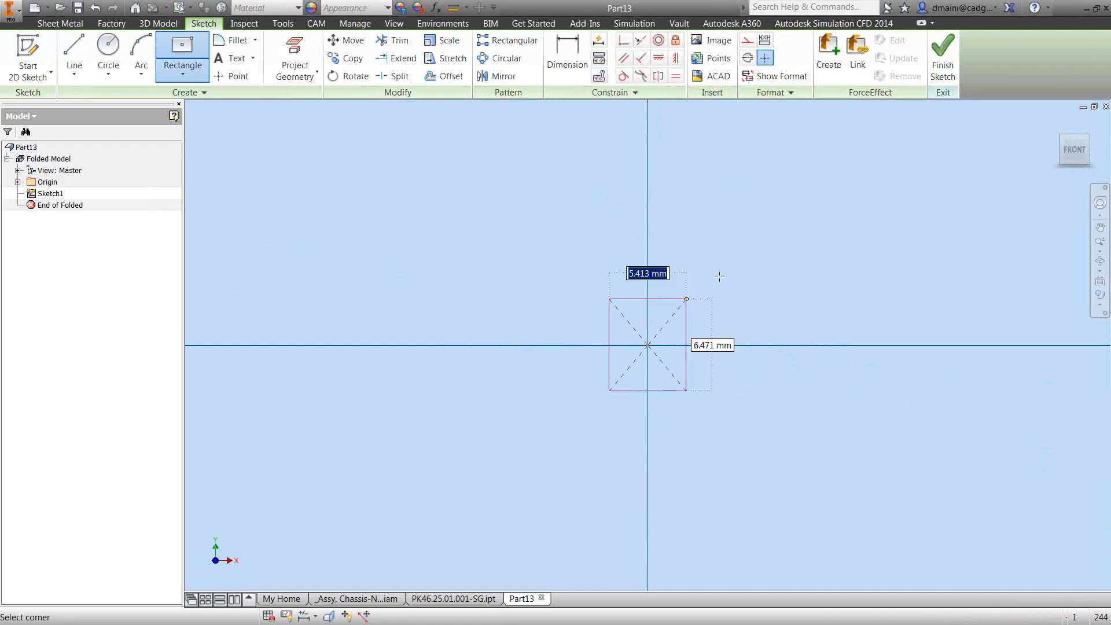
pyautogui.click(872, 236)
pyautogui.click(942, 57)
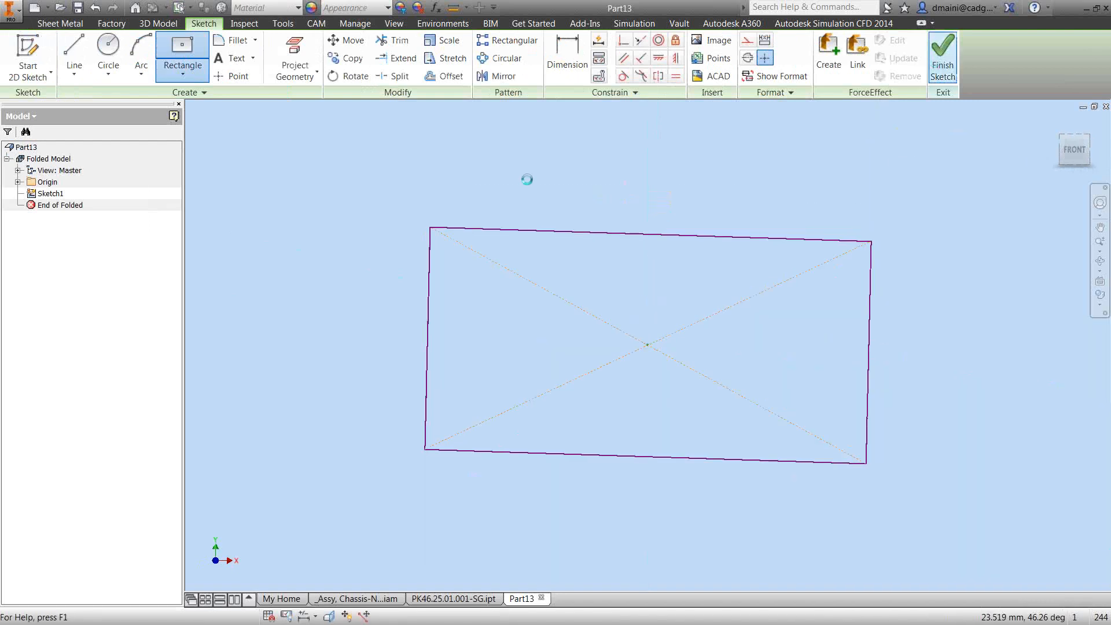
pyautogui.click(73, 55)
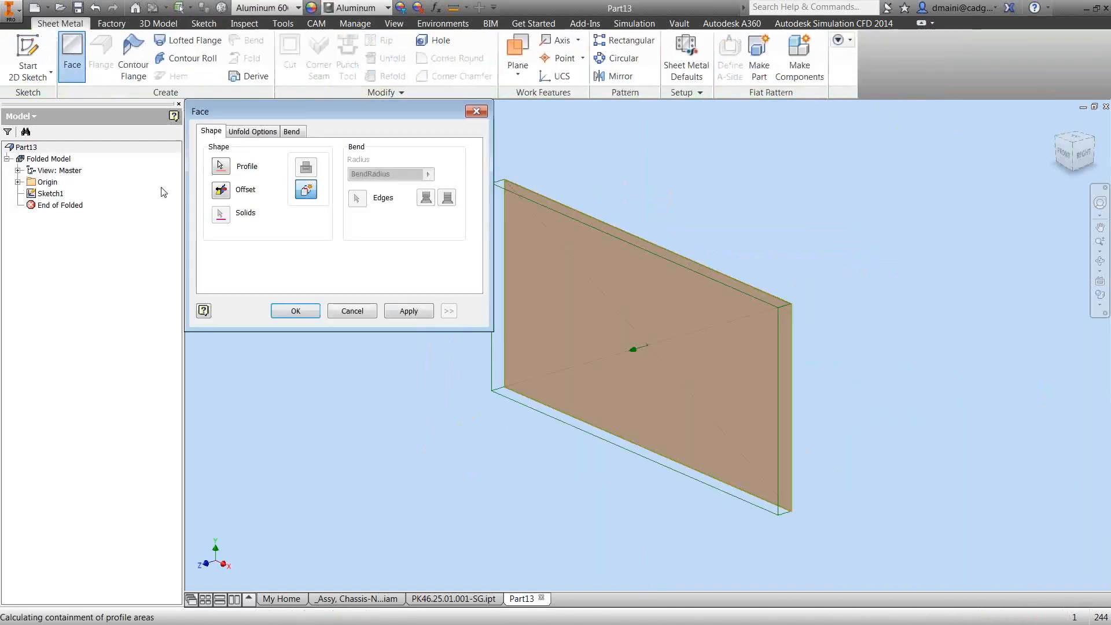
pyautogui.click(294, 311)
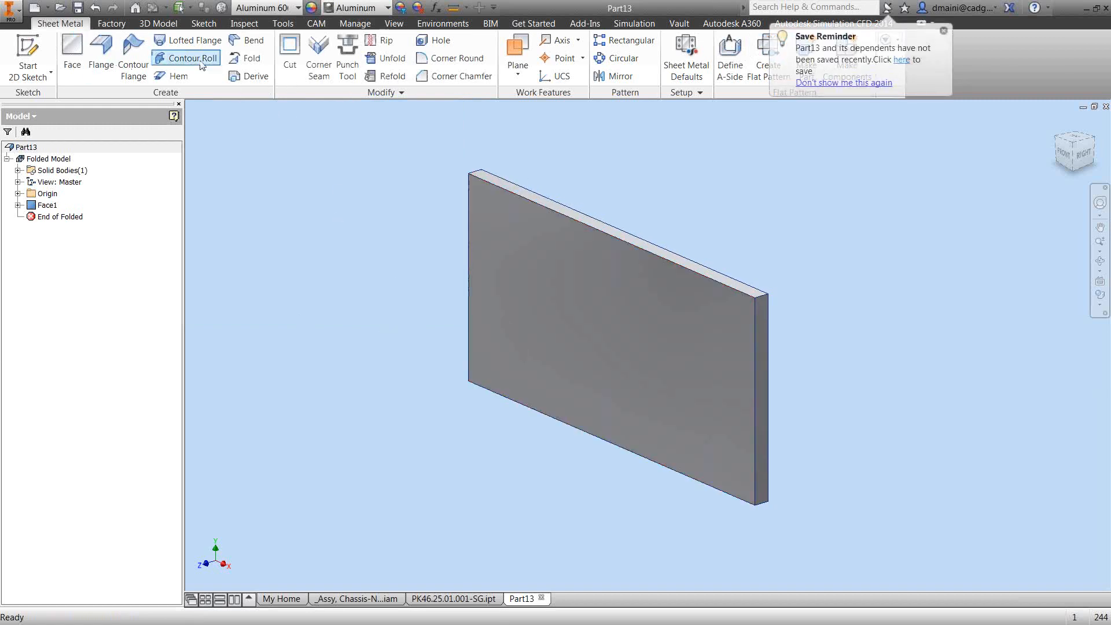
pyautogui.click(162, 26)
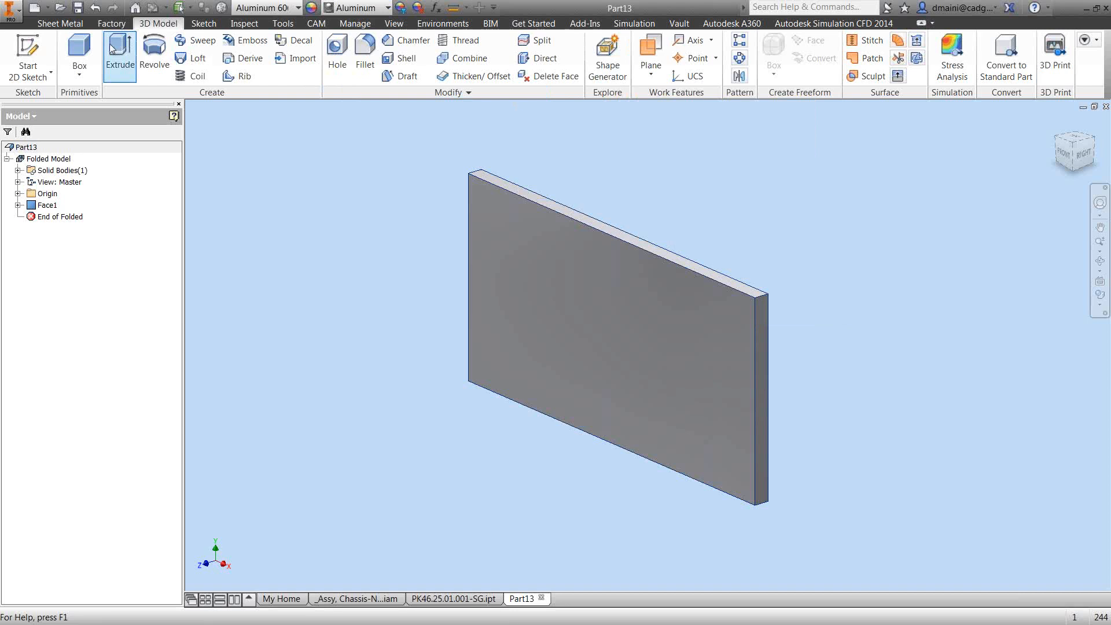
pyautogui.click(60, 24)
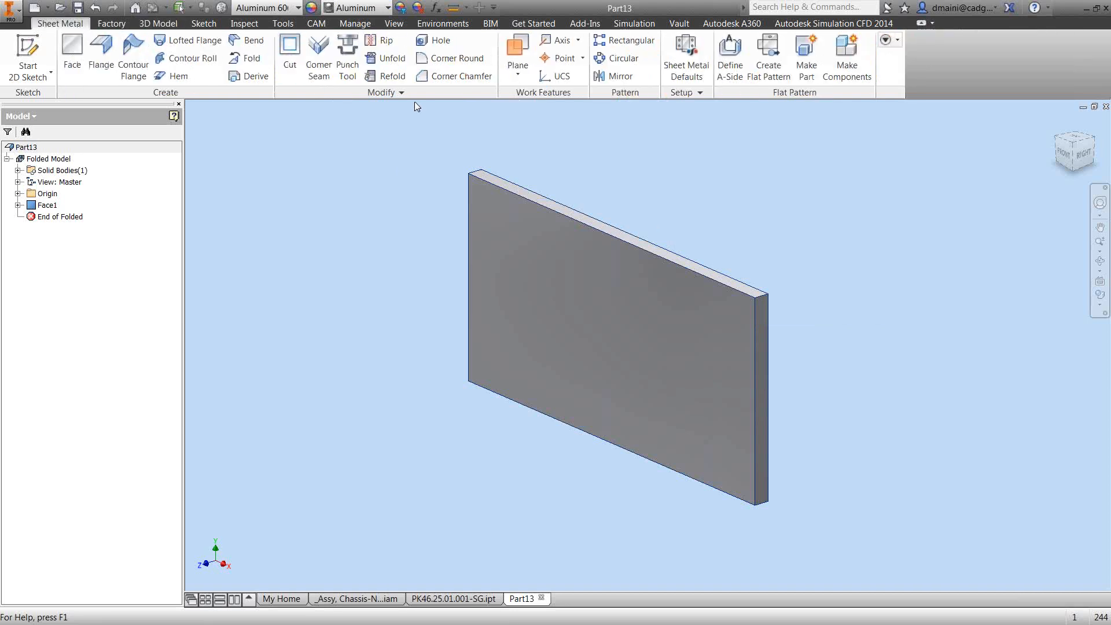
pyautogui.click(159, 24)
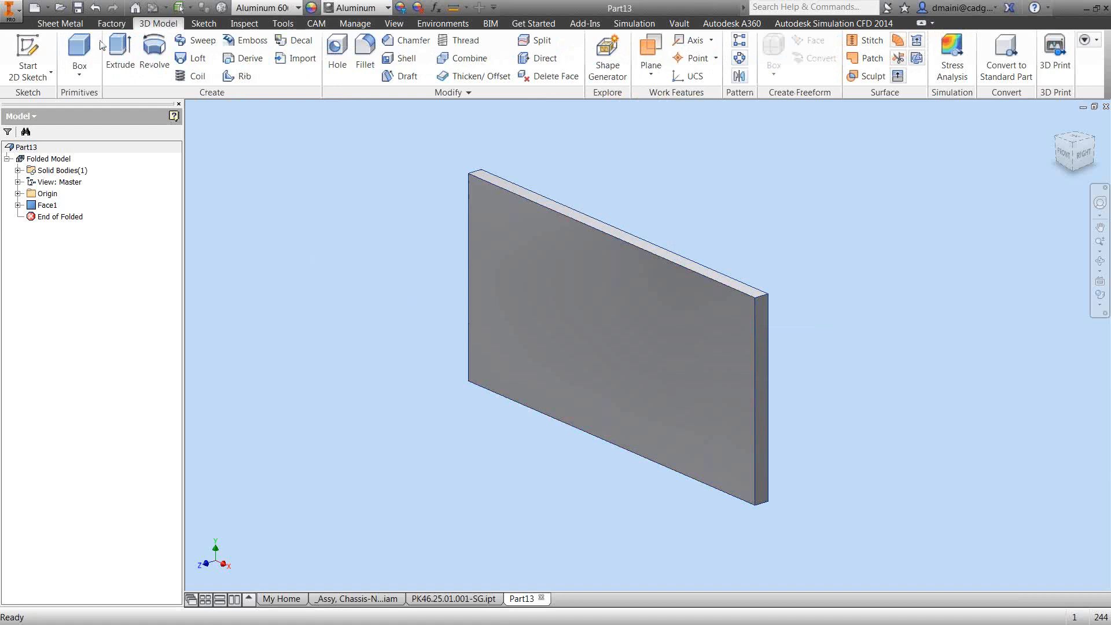
pyautogui.click(60, 23)
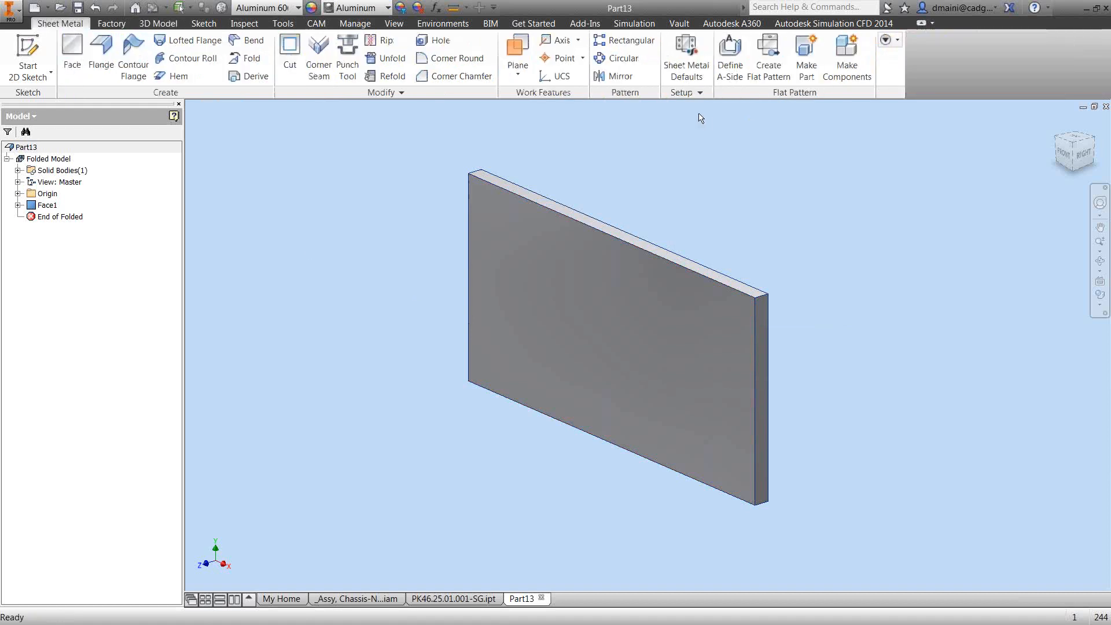
# - Turn off Use Thickness from Rule in the Sheet Metal Defaults and apply a thinner custom sheet thickness
pyautogui.click(693, 64)
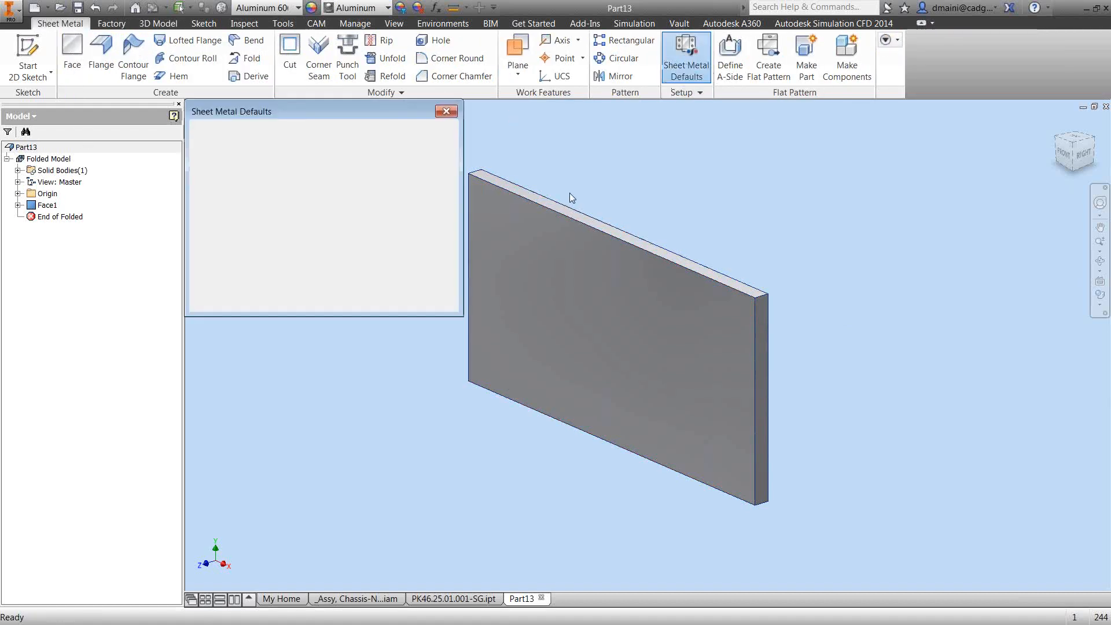
pyautogui.click(200, 177)
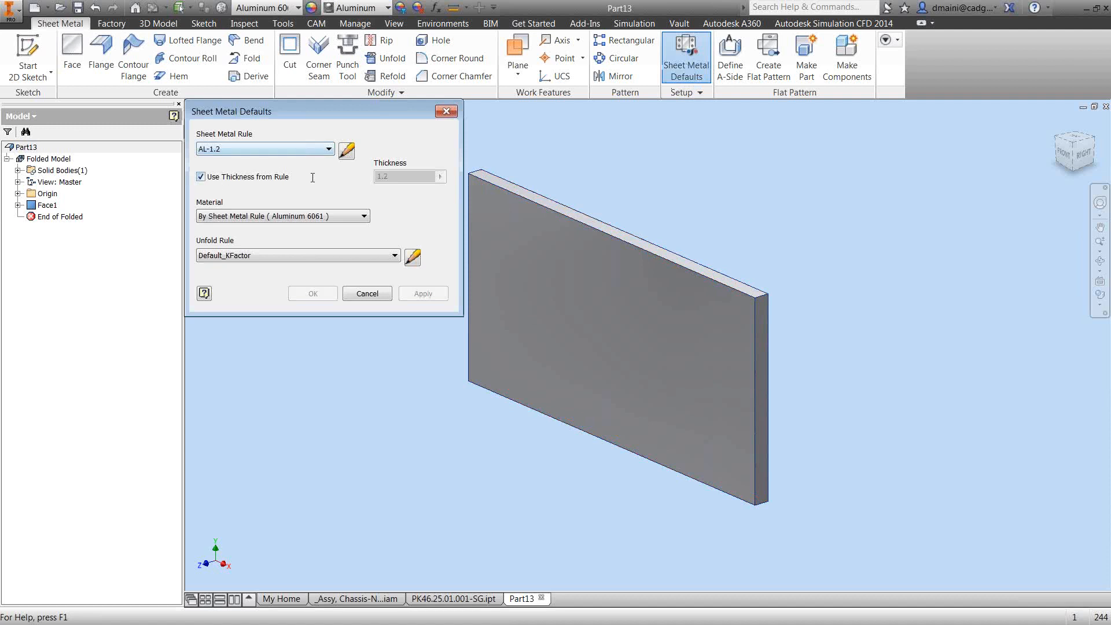
pyautogui.click(395, 177)
pyautogui.moveTo(355, 184); pyautogui.dragTo(330, 175)
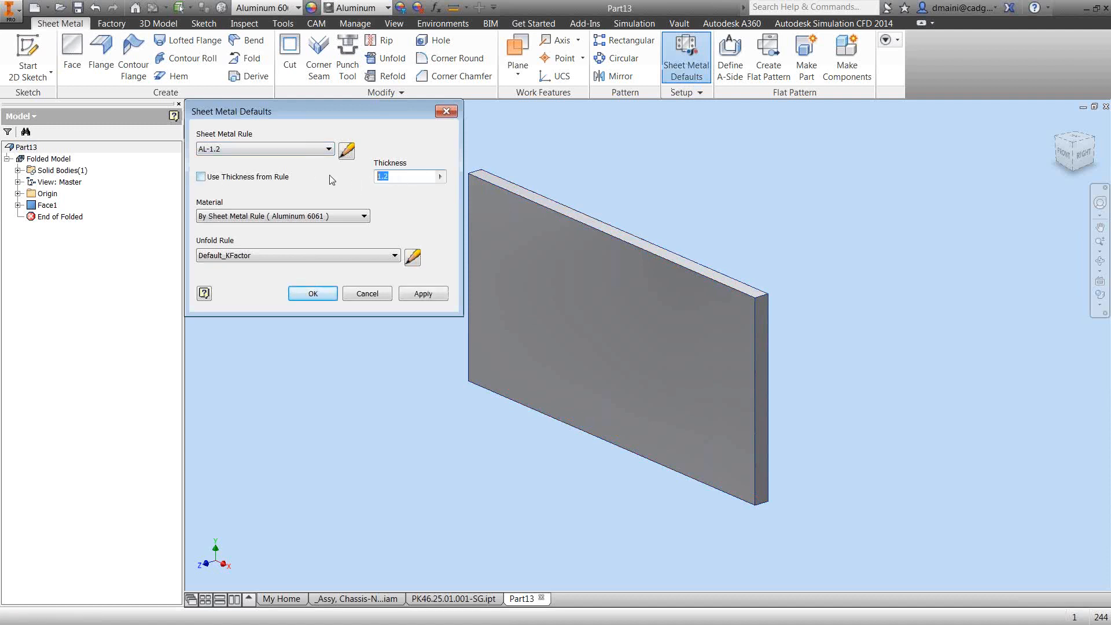
pyautogui.press('Return')
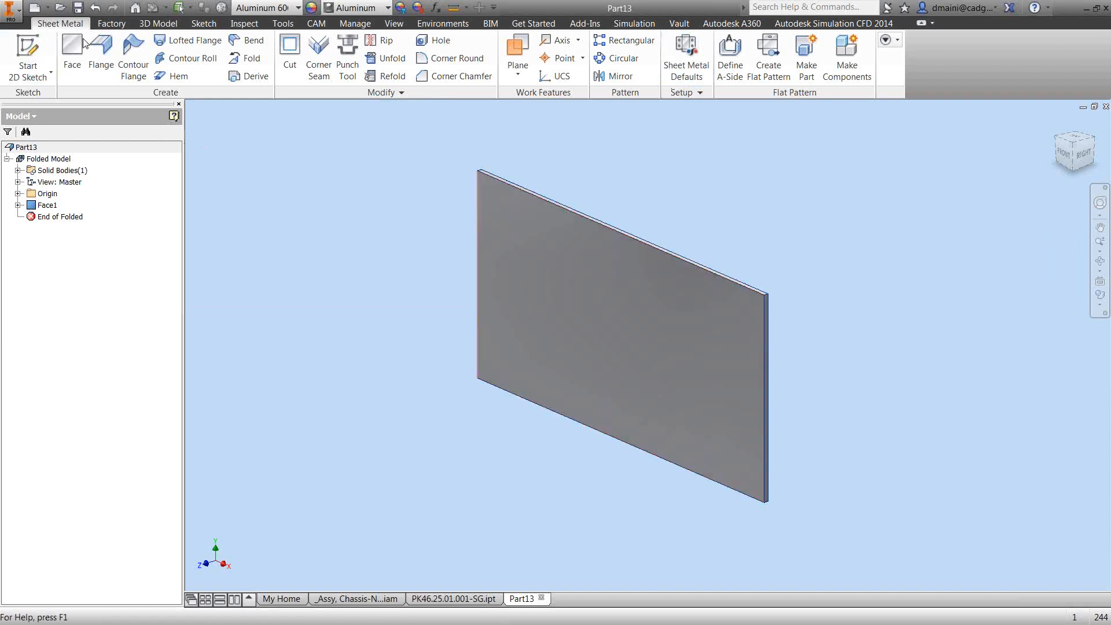
# - Add 12 mm flanges at 90 degrees on both vertical end edges of the face, pointing to the same side
pyautogui.click(105, 51)
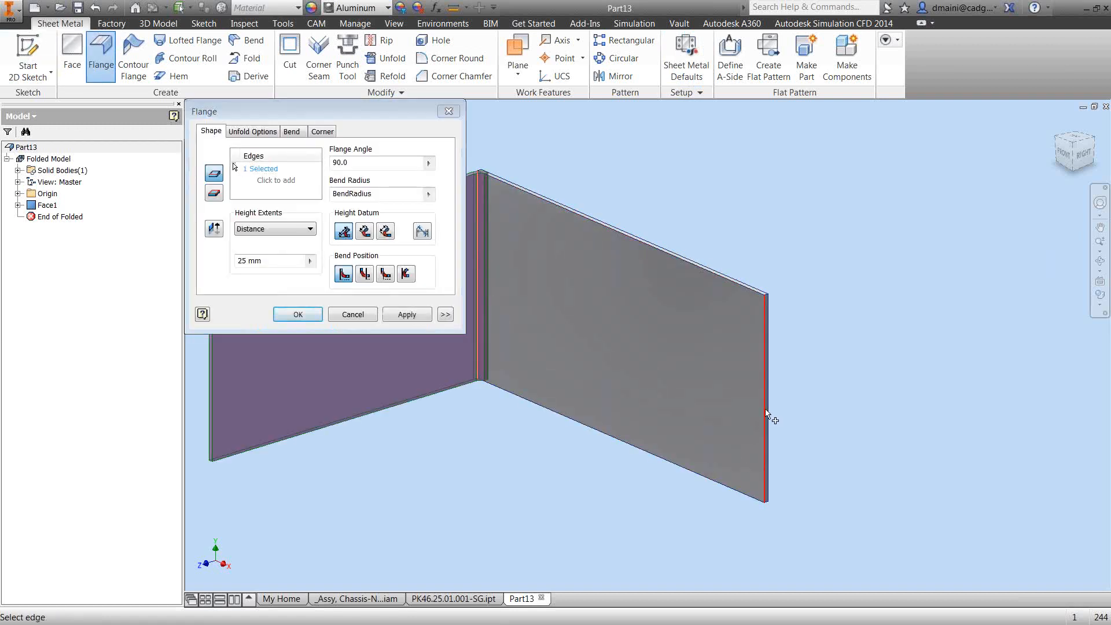
pyautogui.click(765, 418)
pyautogui.moveTo(283, 264); pyautogui.dragTo(144, 266)
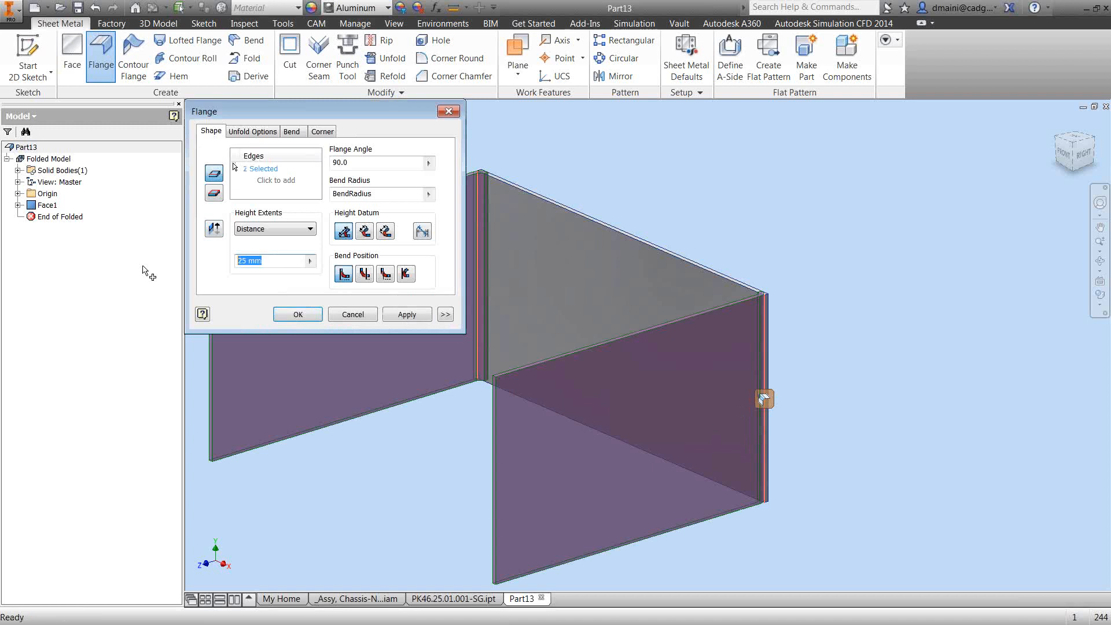
pyautogui.write('12')
pyautogui.click(405, 314)
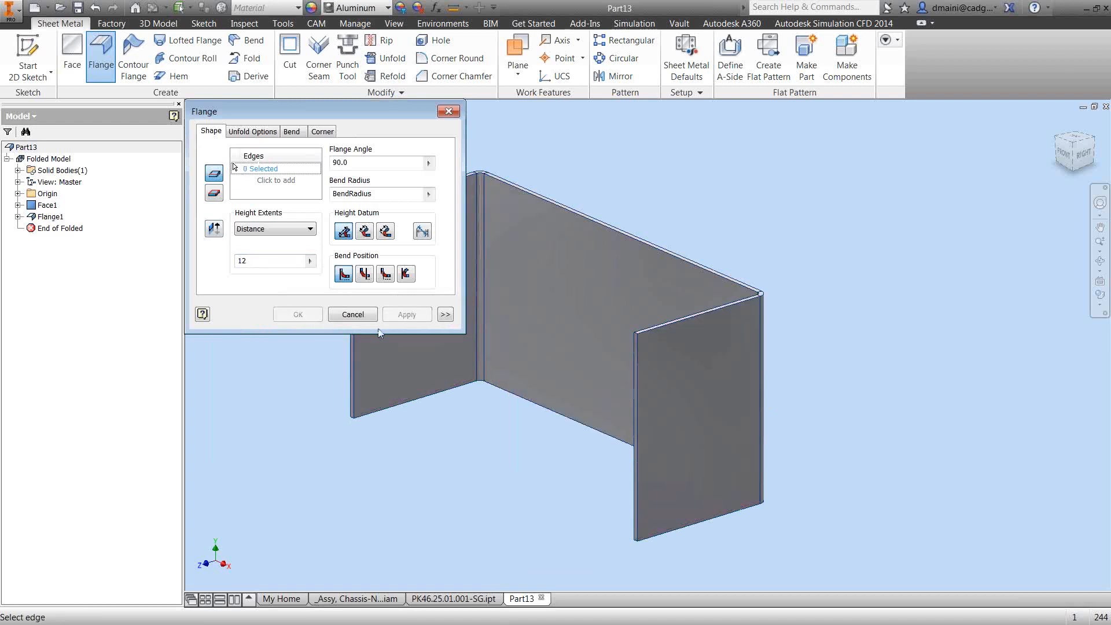
# - Add outward 12 mm flanges at 90 degrees on the free vertical edges of the two side flanges
pyautogui.click(639, 355)
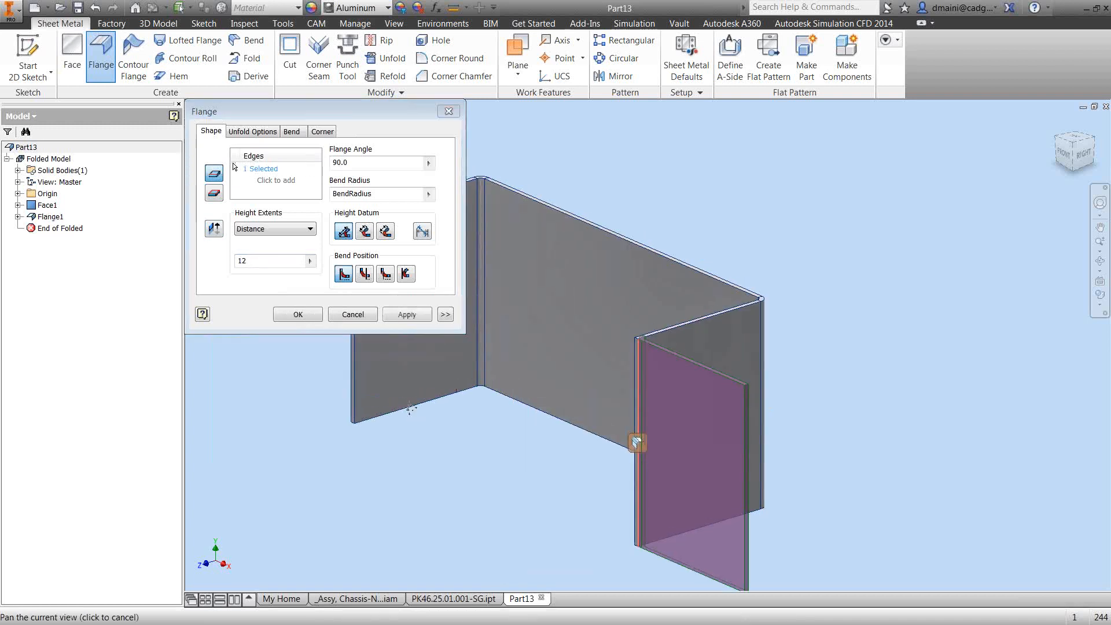
pyautogui.click(492, 403)
pyautogui.click(295, 314)
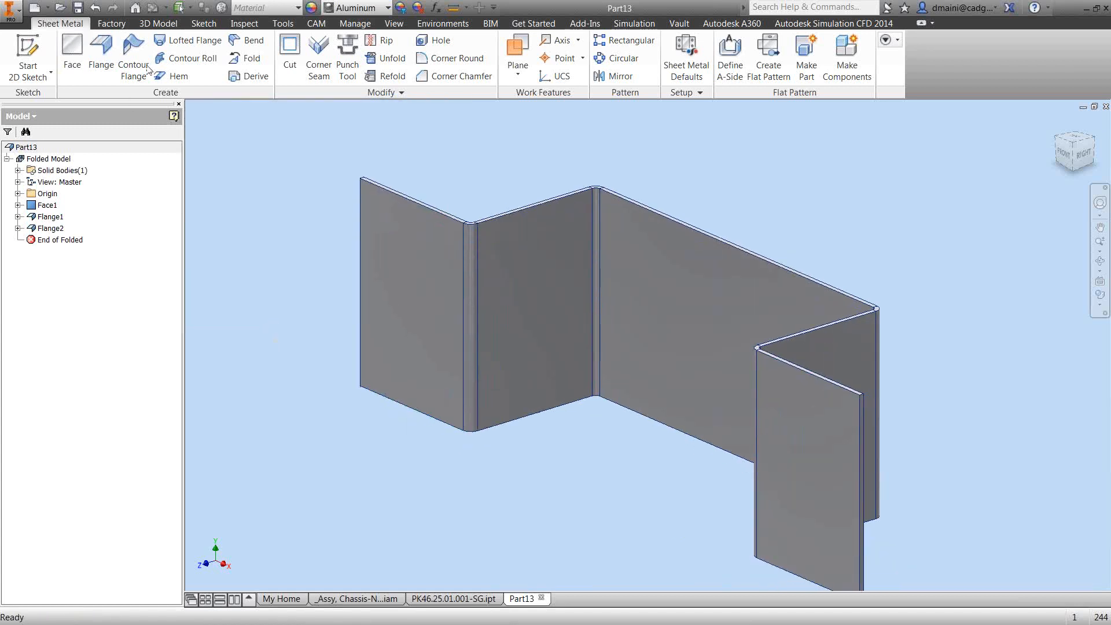
# - Start a Shape Generator study on the flanged sheet metal part
pyautogui.click(167, 29)
pyautogui.keyDown('shift'); pyautogui.moveTo(535, 405); pyautogui.dragTo(481, 431, button='middle'); pyautogui.keyUp('shift')
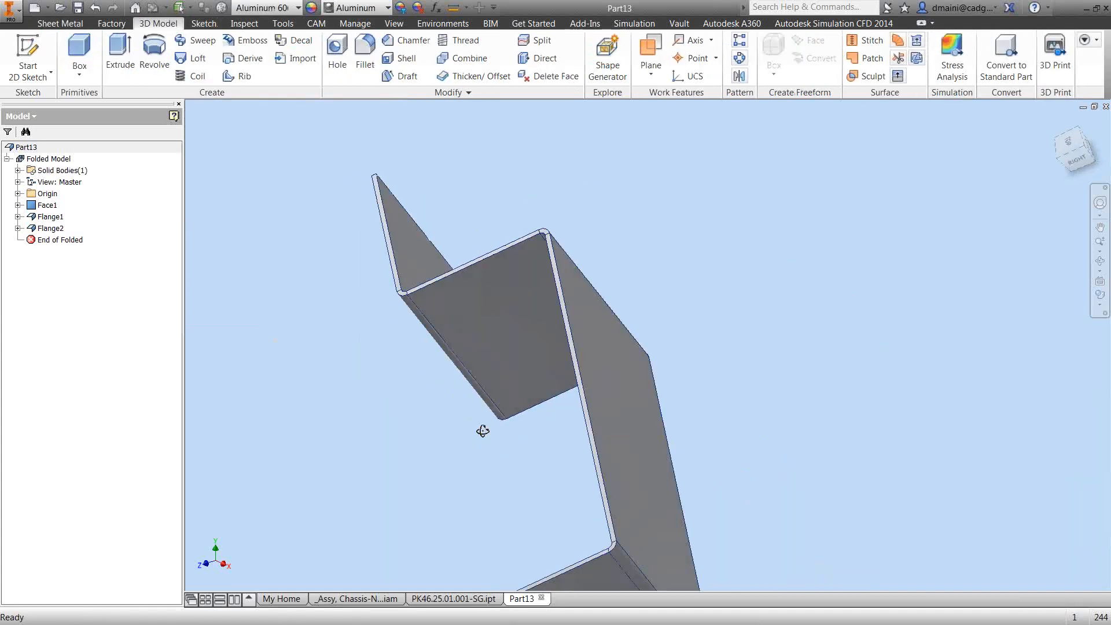
pyautogui.click(618, 54)
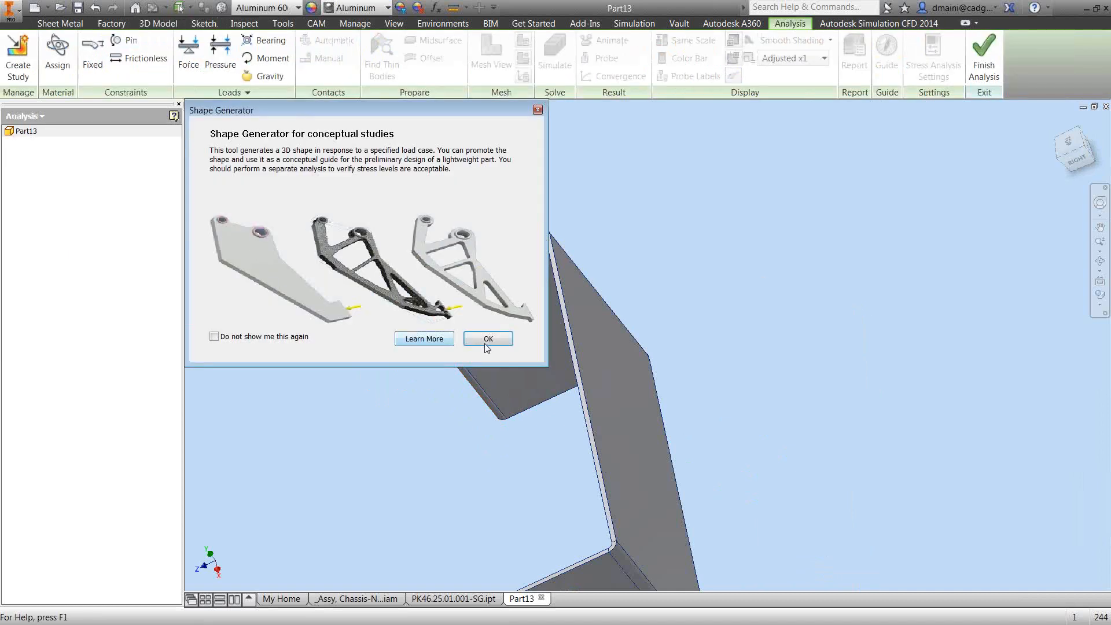
pyautogui.click(492, 336)
# - Apply a Fixed constraint to the outer flange face at one end of the part
pyautogui.click(93, 52)
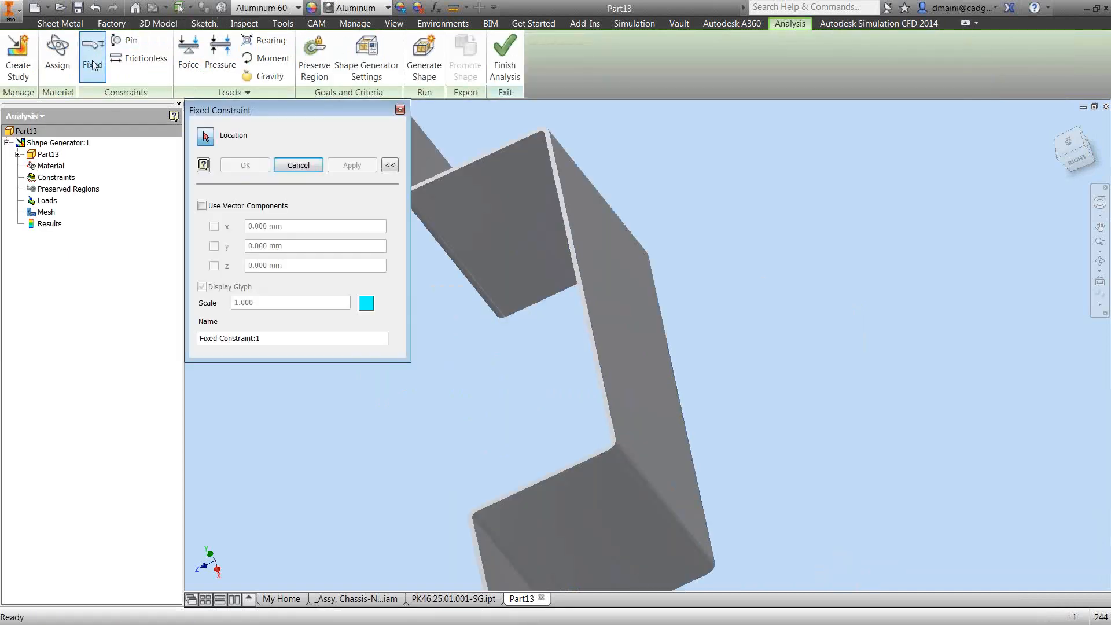
pyautogui.click(509, 174)
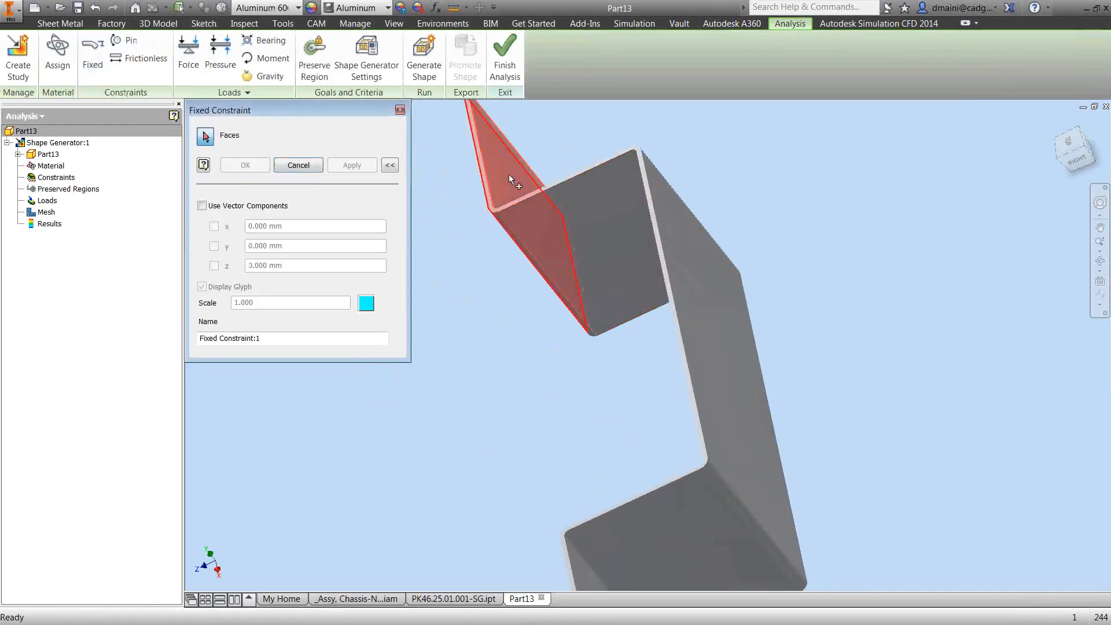
pyautogui.click(246, 164)
# - Apply a 100 N force to the outer flange face at the end opposite the fixed flange
pyautogui.keyDown('shift'); pyautogui.moveTo(472, 464); pyautogui.dragTo(415, 481, button='middle'); pyautogui.keyUp('shift')
pyautogui.click(189, 52)
pyautogui.click(886, 321)
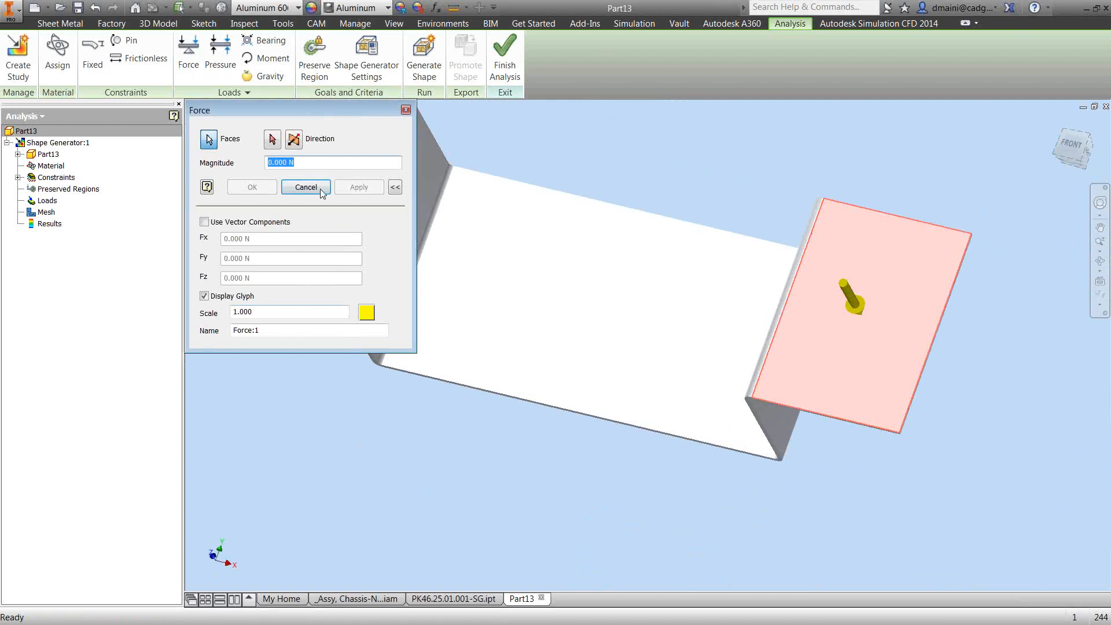
pyautogui.write('100')
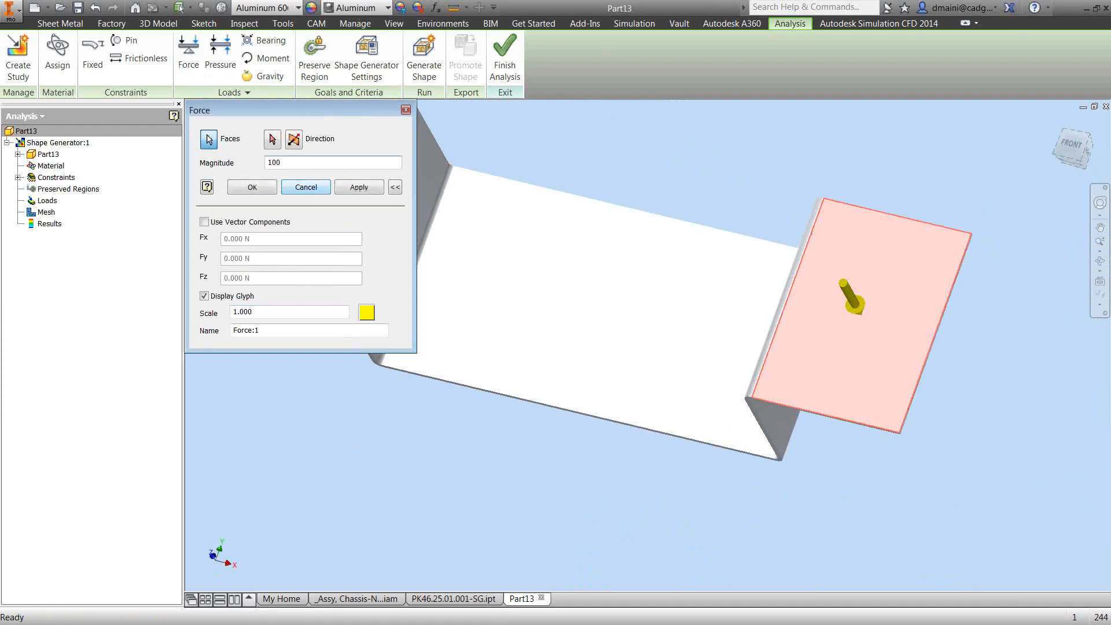
pyautogui.press('Return')
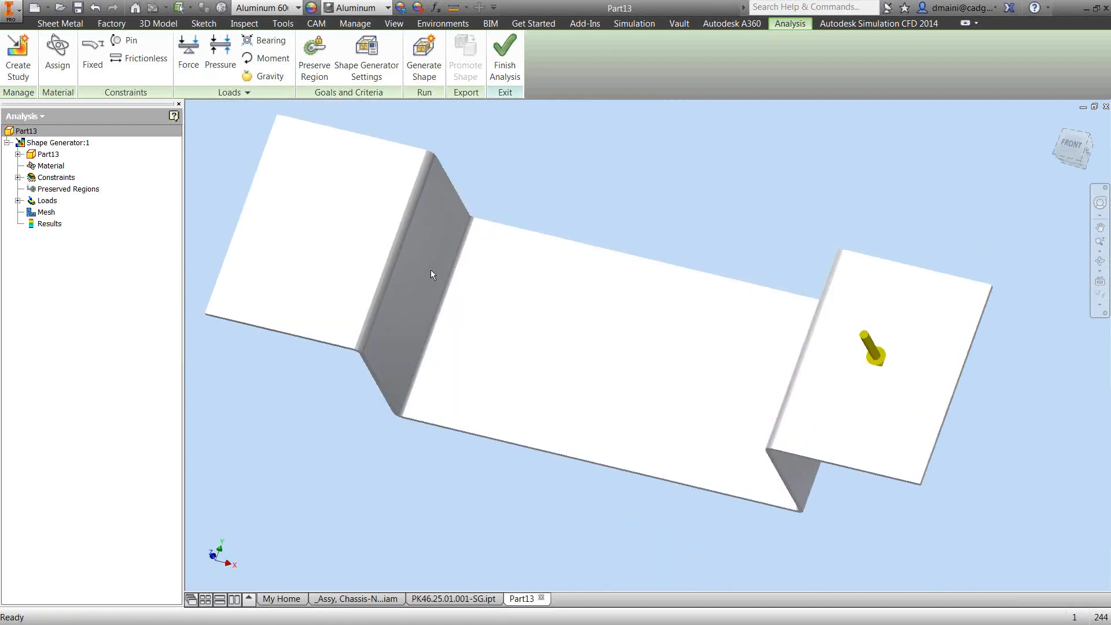
# - Set a finer mesh resolution in the Shape Generator Settings
pyautogui.click(366, 55)
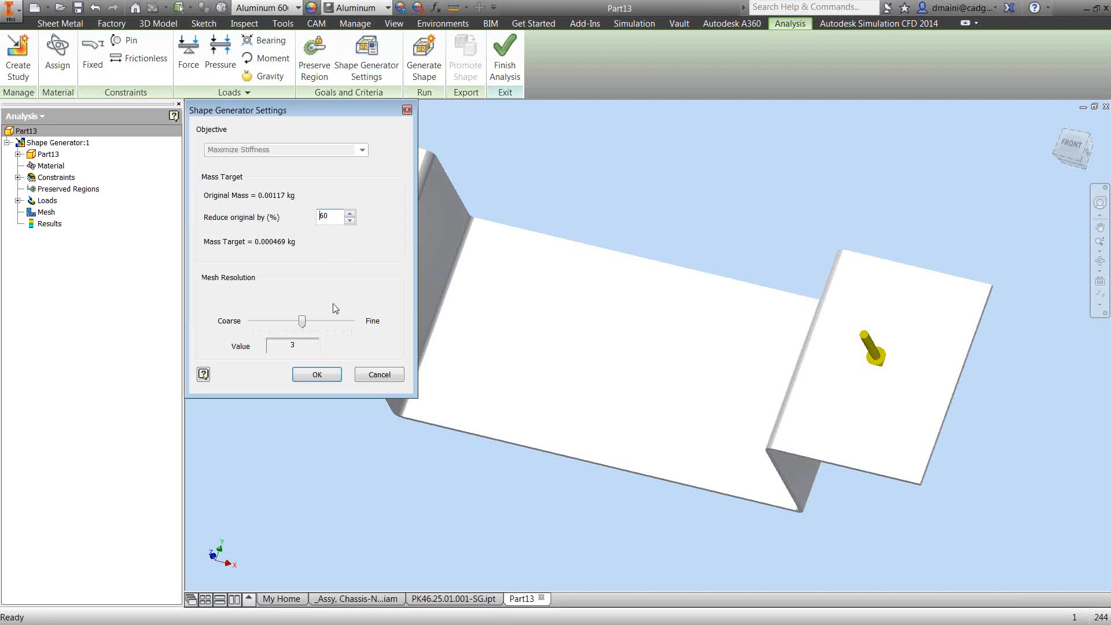
pyautogui.moveTo(301, 322); pyautogui.dragTo(334, 321)
pyautogui.click(317, 375)
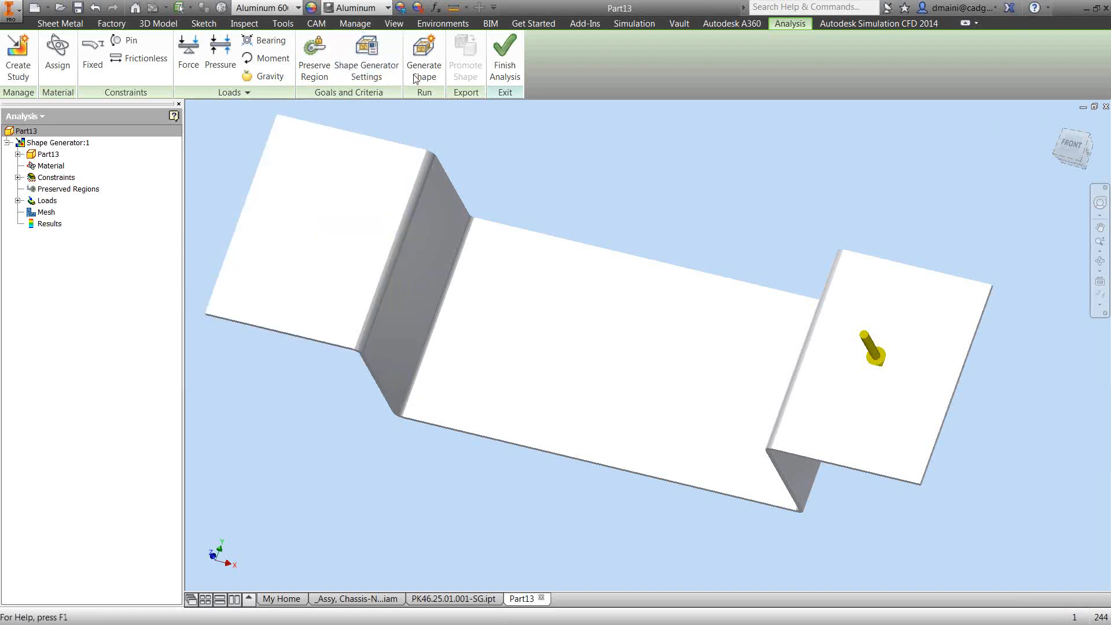
# - Try to generate the shape for the current configuration, and cancel the study during mesh computation
pyautogui.click(424, 55)
pyautogui.click(363, 246)
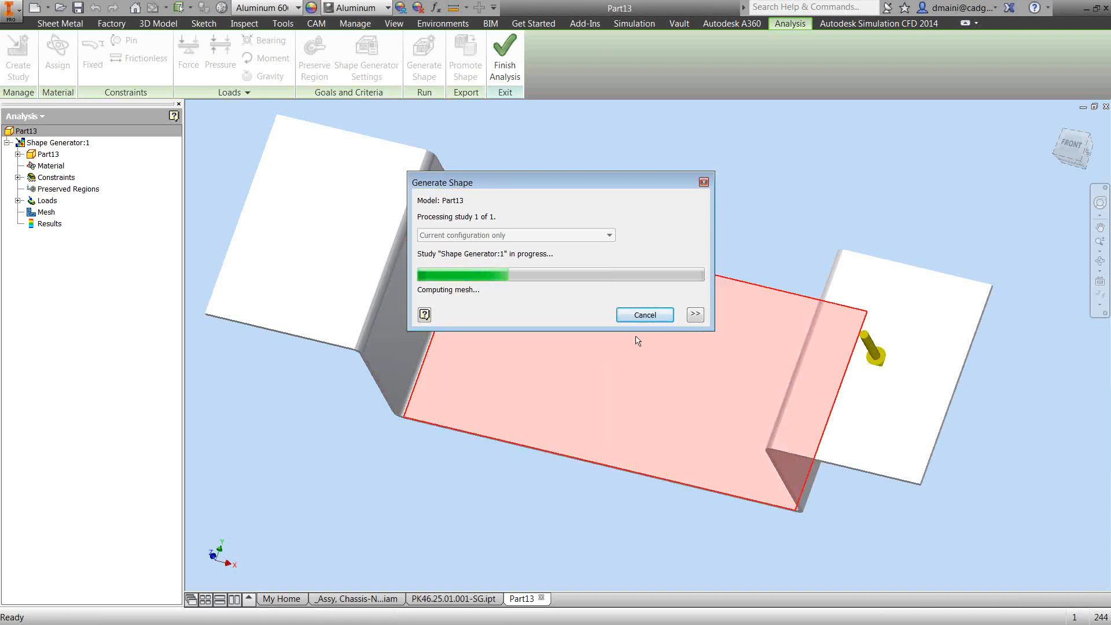
pyautogui.click(644, 318)
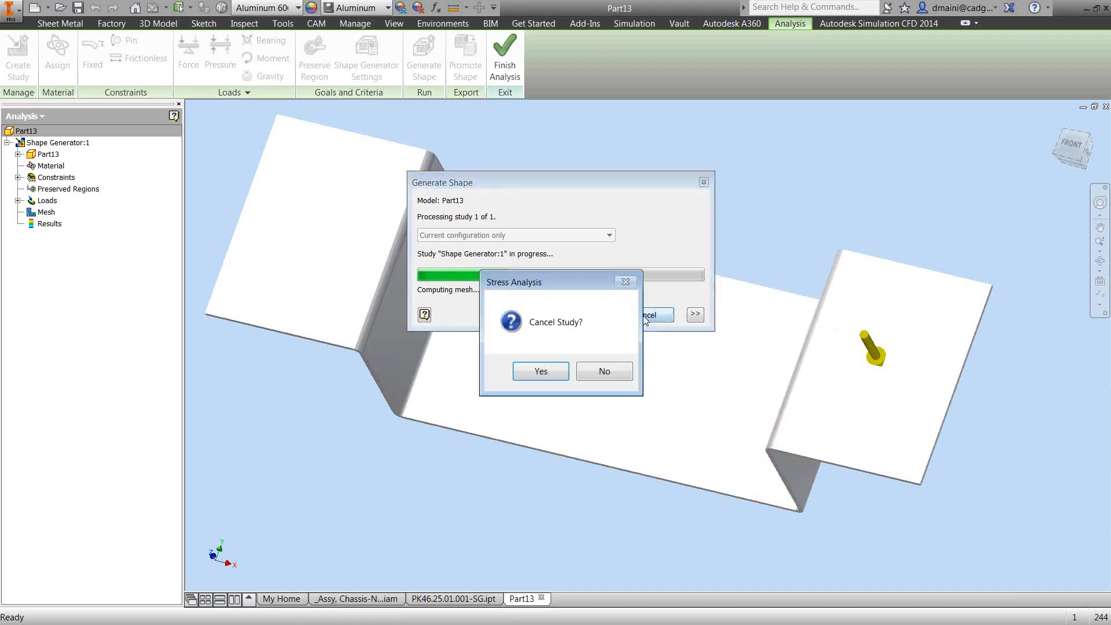
pyautogui.click(561, 372)
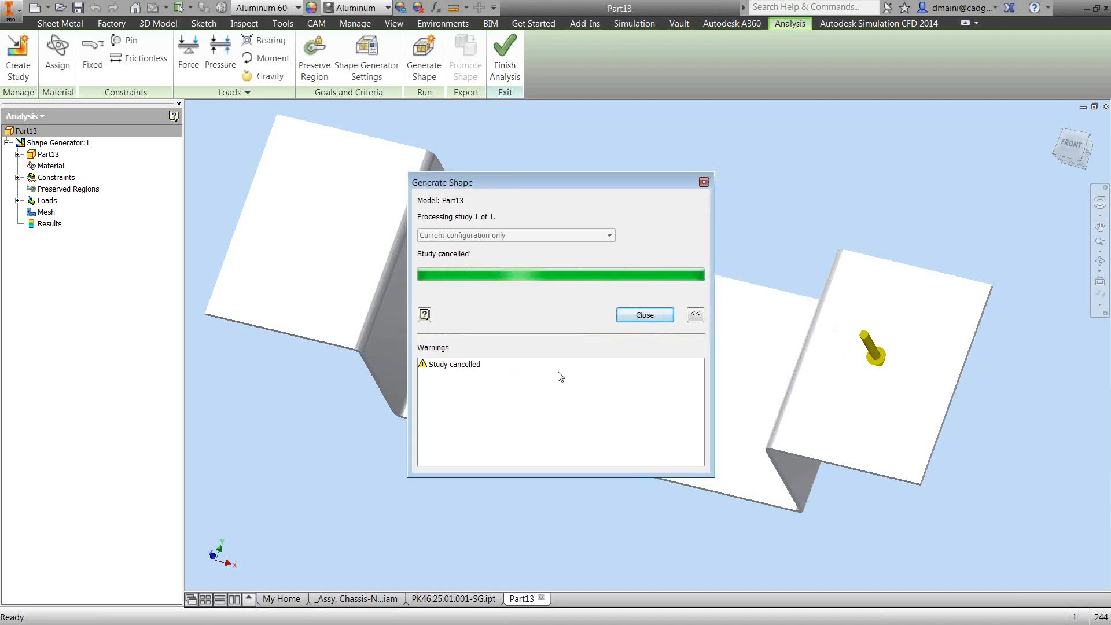
pyautogui.click(641, 317)
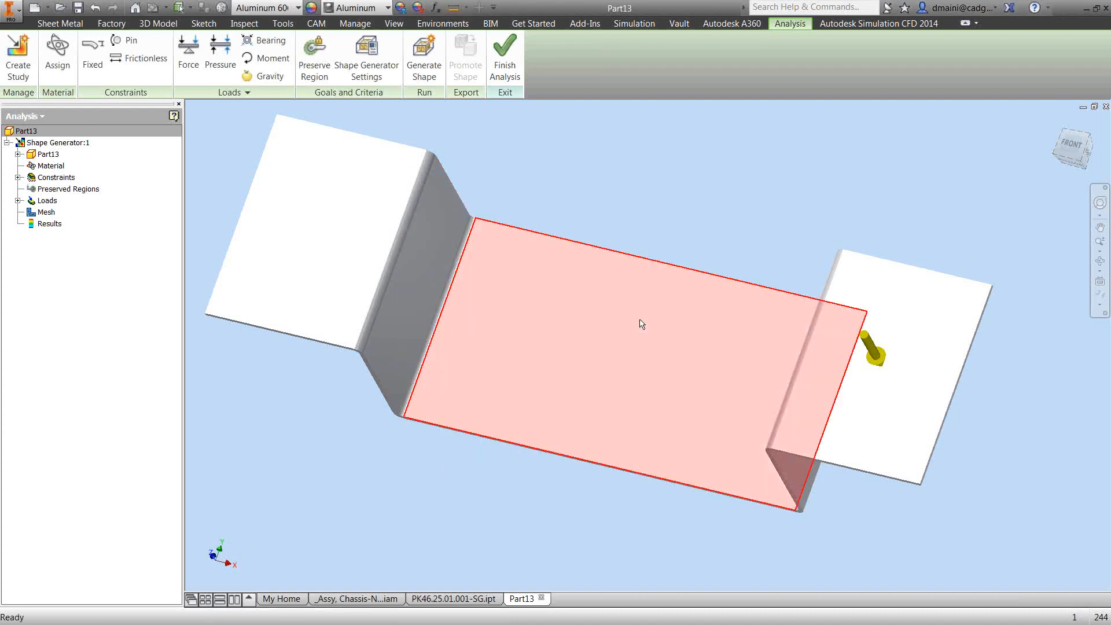
pyautogui.keyDown('shift'); pyautogui.moveTo(448, 462); pyautogui.dragTo(422, 414, button='middle'); pyautogui.keyUp('shift')
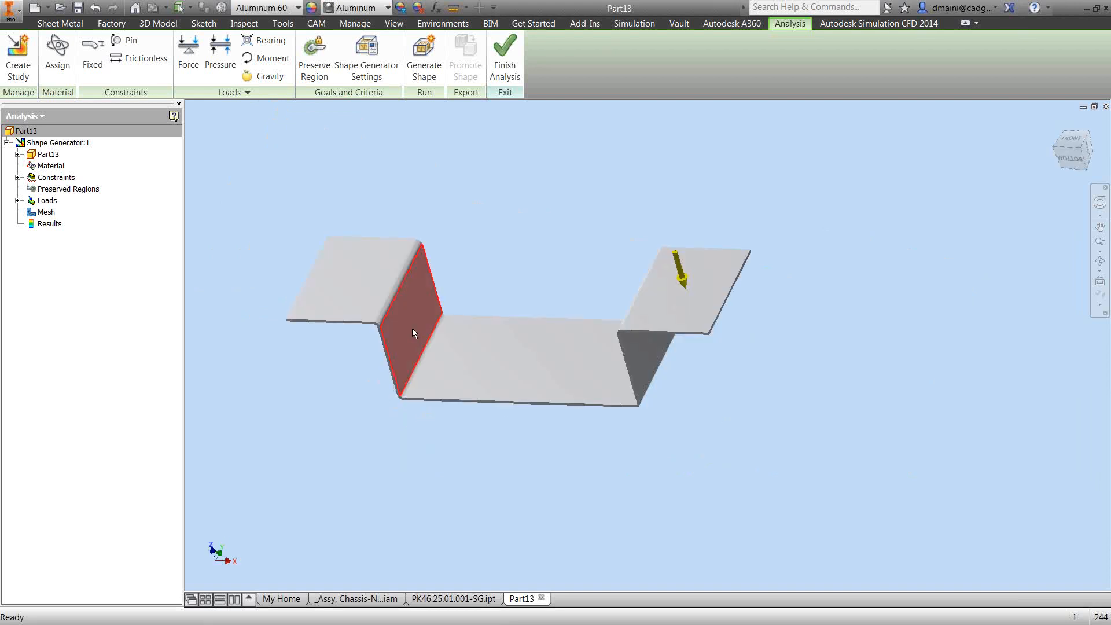
pyautogui.keyDown('shift'); pyautogui.moveTo(486, 395); pyautogui.dragTo(302, 281, button='middle'); pyautogui.keyUp('shift')
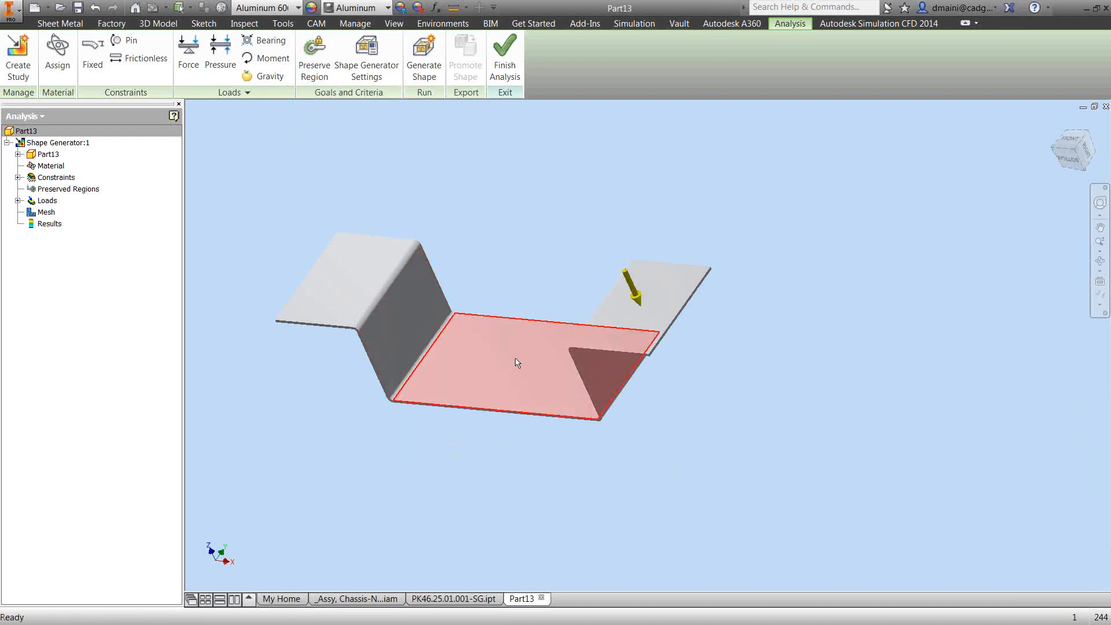
pyautogui.keyDown('shift'); pyautogui.moveTo(568, 394); pyautogui.dragTo(542, 295, button='middle'); pyautogui.keyUp('shift')
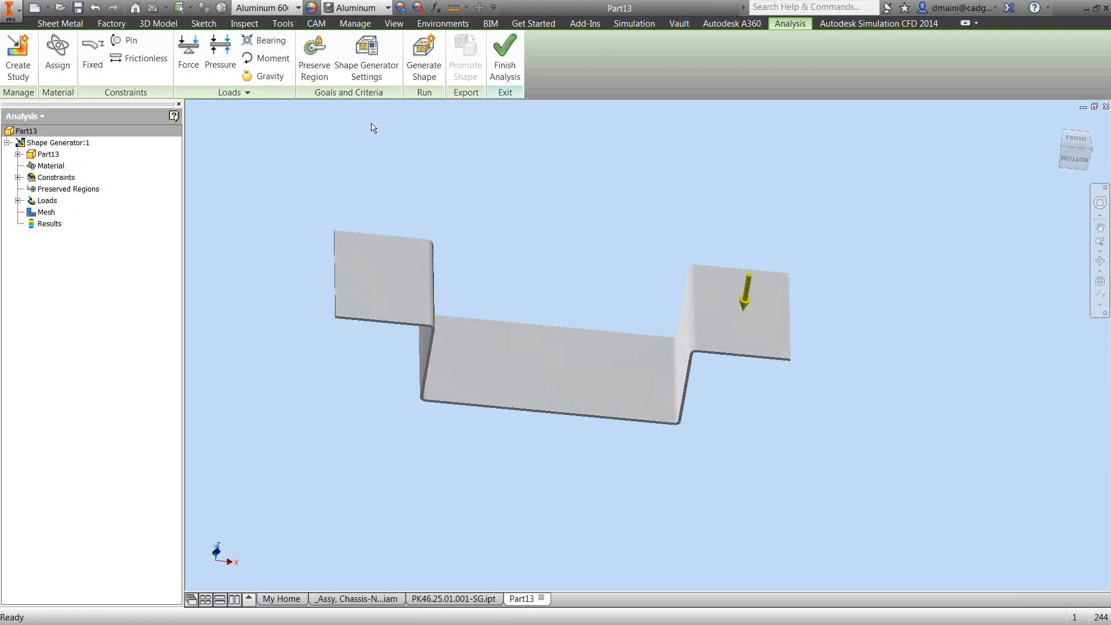
pyautogui.keyDown('shift'); pyautogui.moveTo(526, 280); pyautogui.dragTo(478, 267, button='middle'); pyautogui.keyUp('shift')
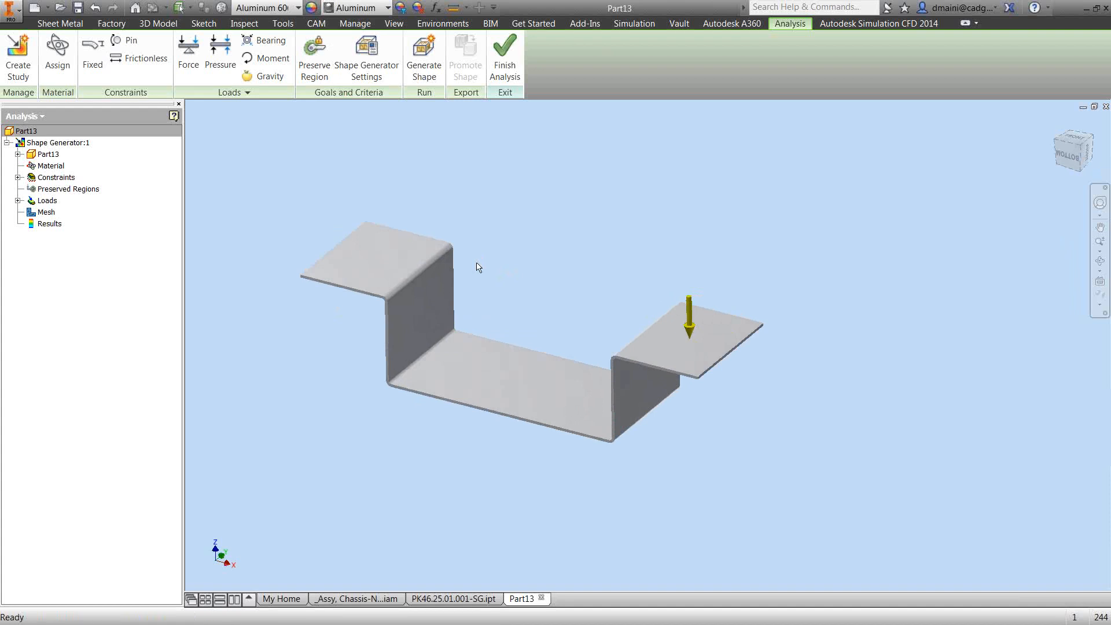
pyautogui.hotkey('alt', 'Tab')
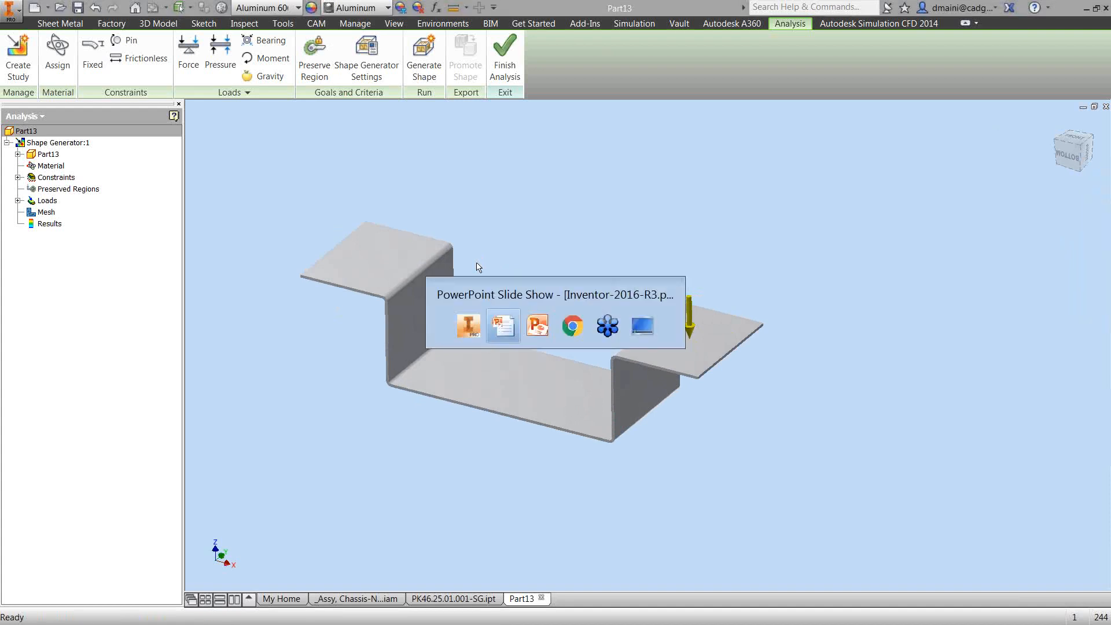
pyautogui.hotkey('alt', 'Tab')
pyautogui.hotkey('alt', 'Tab')
pyautogui.hotkey('alt', 'Tab')
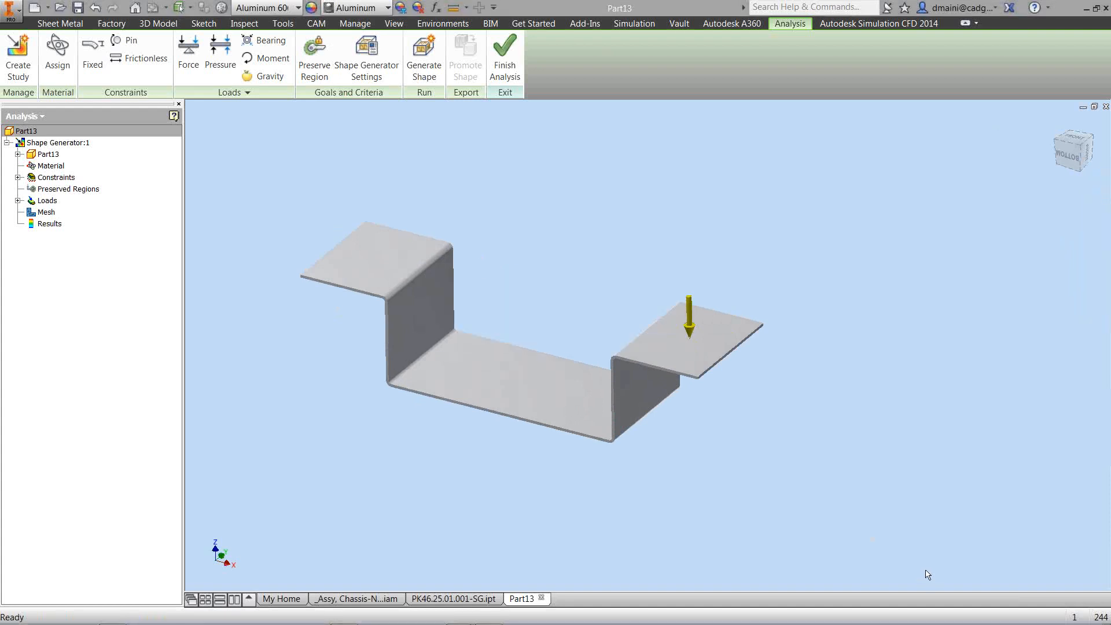
pyautogui.moveTo(989, 621)
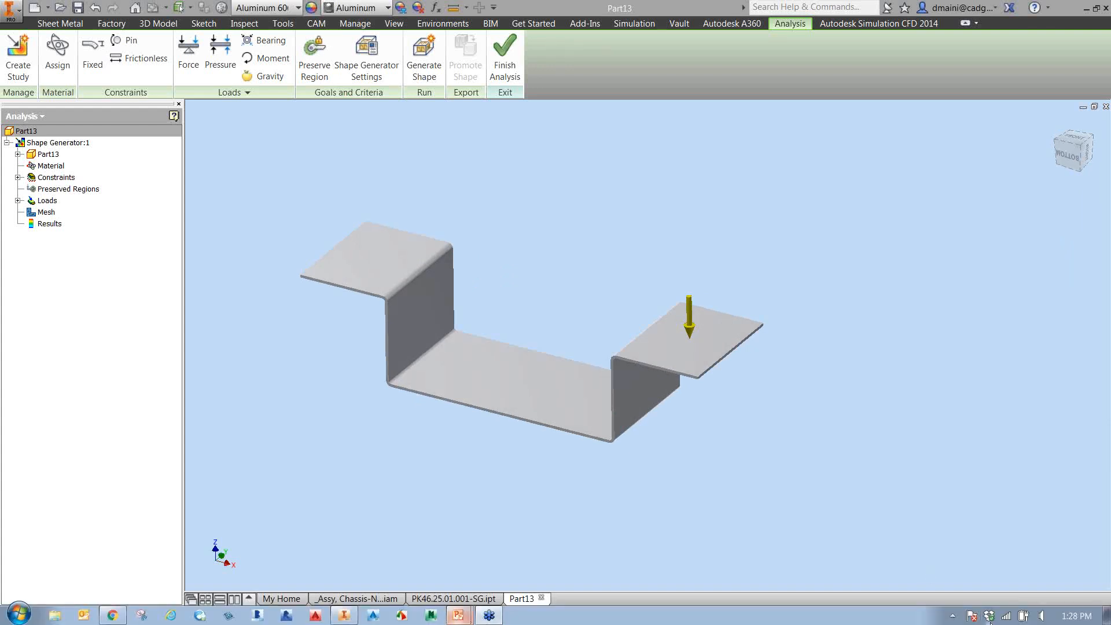
pyautogui.click(636, 540)
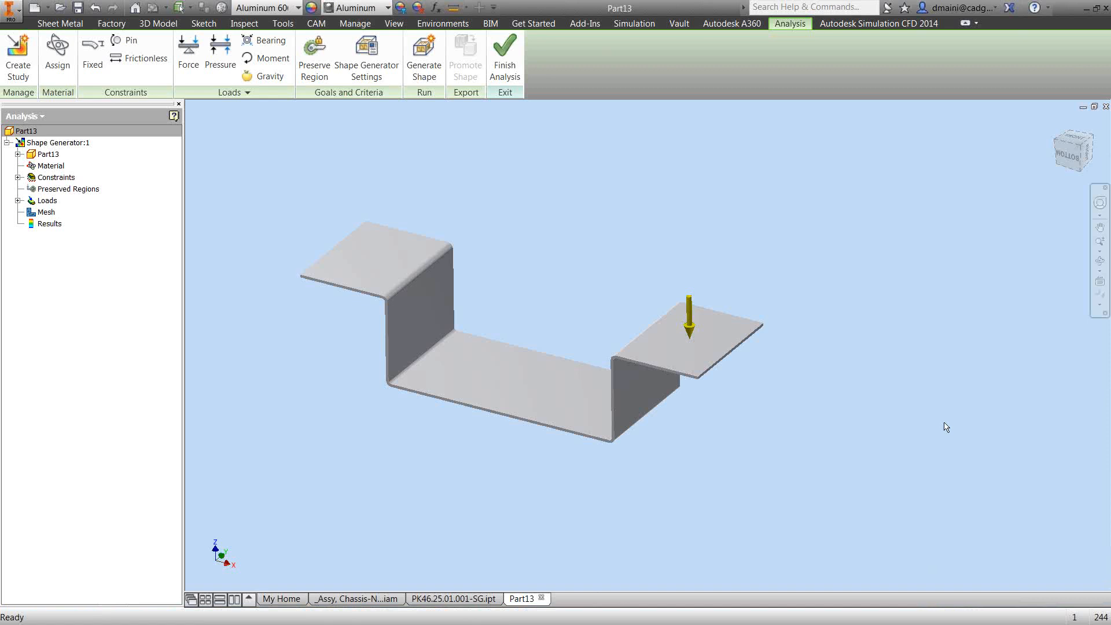